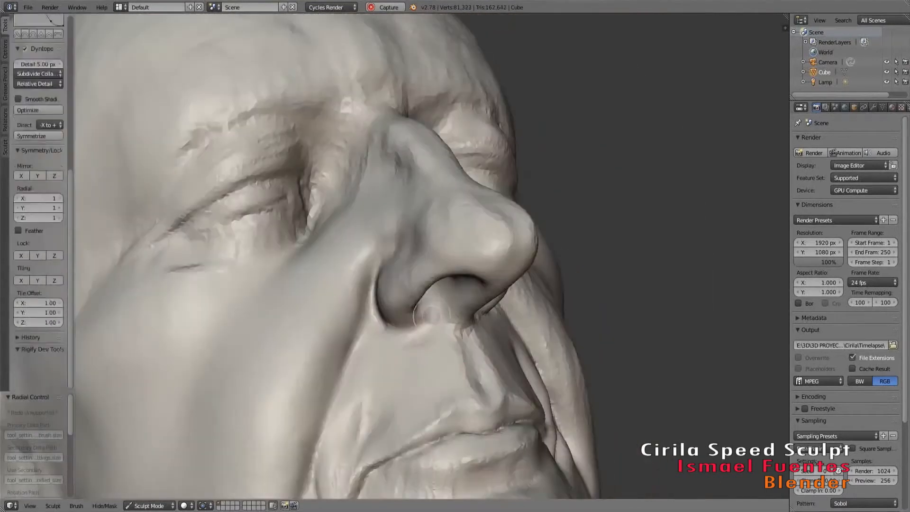
Refine the wrinkled head sculpt with brush strokes around the face, working from several angles and distances
scroll(344, 219, down, 2)
middle_drag(351, 161, 344, 220)
scroll(344, 219, down, 2)
drag(322, 365, 308, 343)
scroll(322, 350, up, 3)
mouse_move(322, 351)
middle_down()
mouse_move(408, 256)
mouse_move(400, 329)
mouse_move(327, 307)
mouse_move(315, 334)
mouse_move(431, 339)
mouse_move(417, 265)
middle_up()
key(shift+c)
mouse_move(386, 204)
mouse_down()
mouse_move(400, 234)
mouse_move(440, 189)
mouse_up()
scroll(426, 199, down, 3)
mouse_move(407, 199)
middle_down()
mouse_move(479, 181)
mouse_move(427, 189)
middle_up()
scroll(474, 208, up, 3)
mouse_move(503, 217)
middle_down()
mouse_move(474, 213)
mouse_move(450, 227)
middle_up()
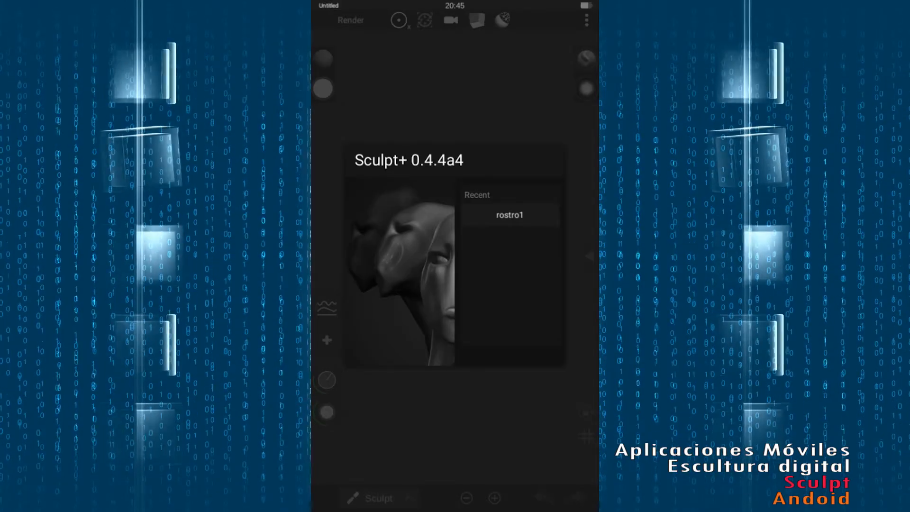
Switch to Sculpt+ and open the recent project rostro1 with the face mask in close view
click(510, 215)
click(417, 215)
drag(455, 403, 455, 360)
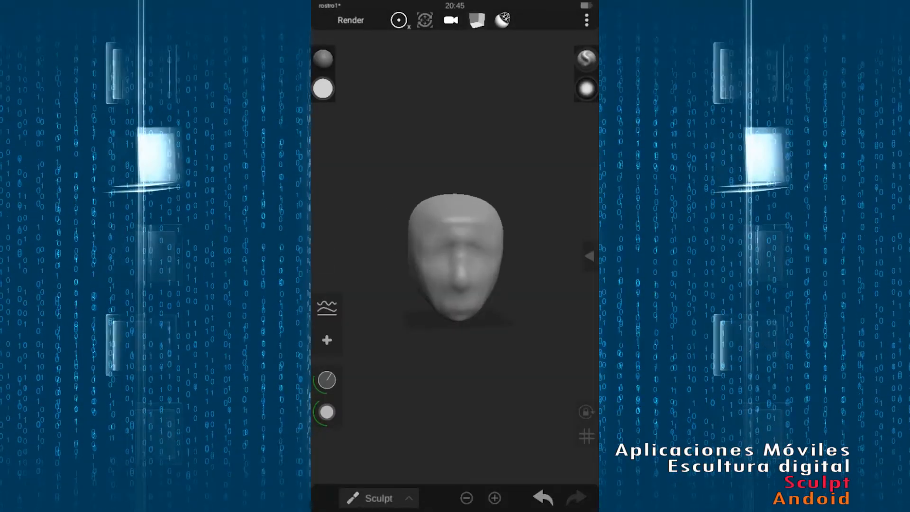
scroll(455, 266, up, 5)
Choose the Clay sculpting tool, reduce its size and set its strength to about half
click(586, 59)
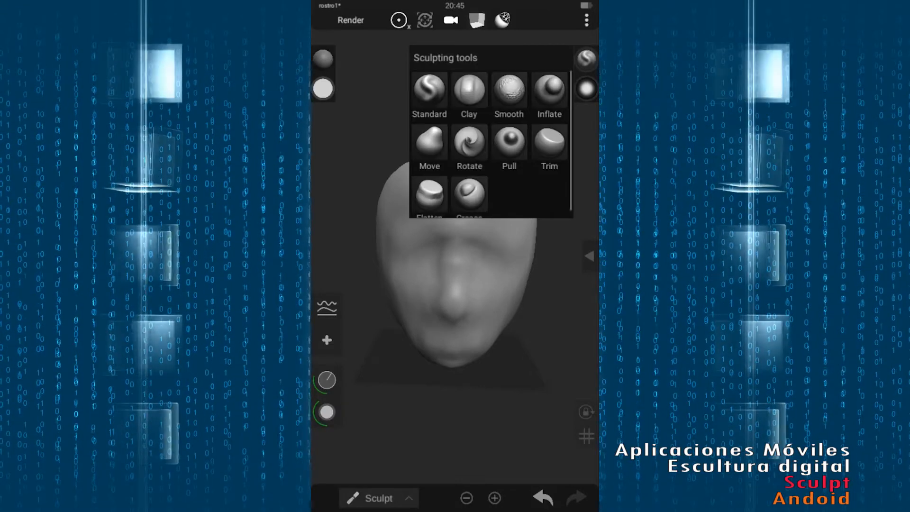
mouse_move(454, 407)
mouse_down()
mouse_move(454, 441)
mouse_move(455, 379)
mouse_up()
click(586, 59)
click(469, 90)
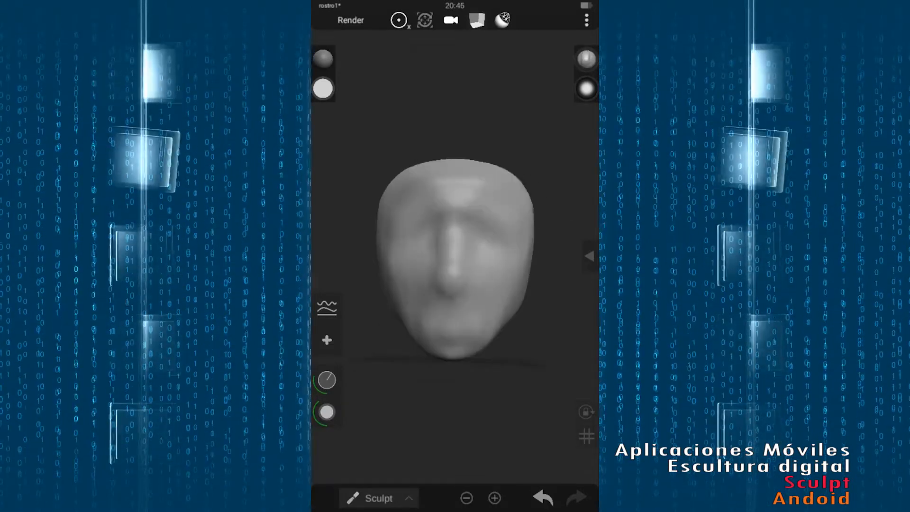
mouse_move(327, 379)
mouse_down()
mouse_move(422, 379)
mouse_move(359, 379)
mouse_up()
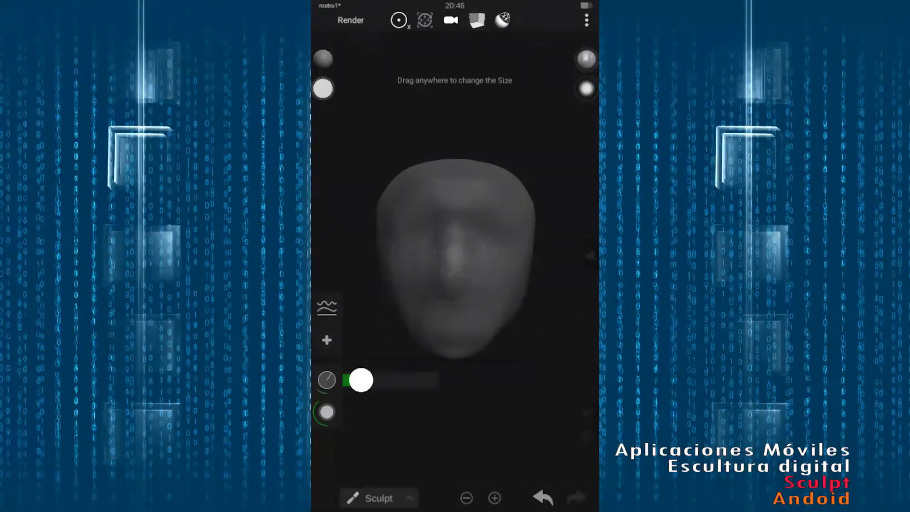
drag(327, 412, 390, 413)
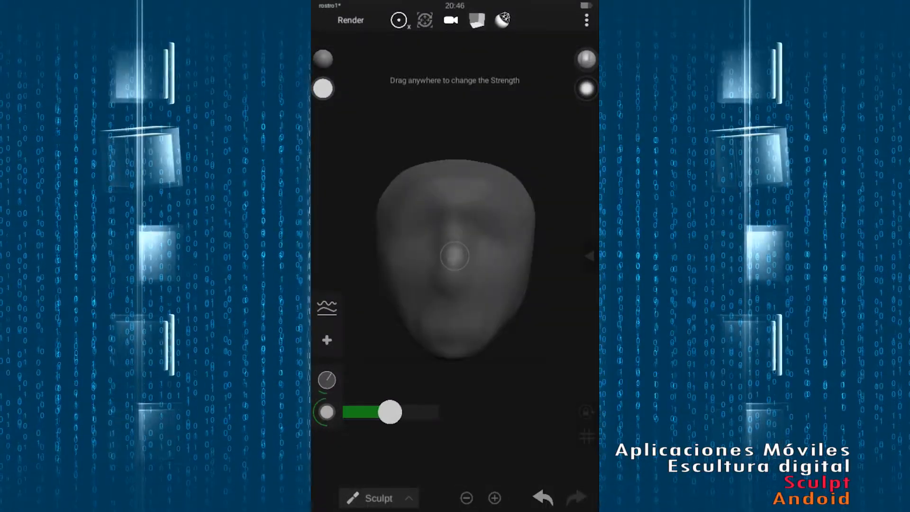
Build up clay strokes on the mask's brow, eye and lower face areas, enlarging the brush for the last stroke
mouse_move(516, 213)
mouse_down()
mouse_move(495, 271)
mouse_move(475, 262)
mouse_up()
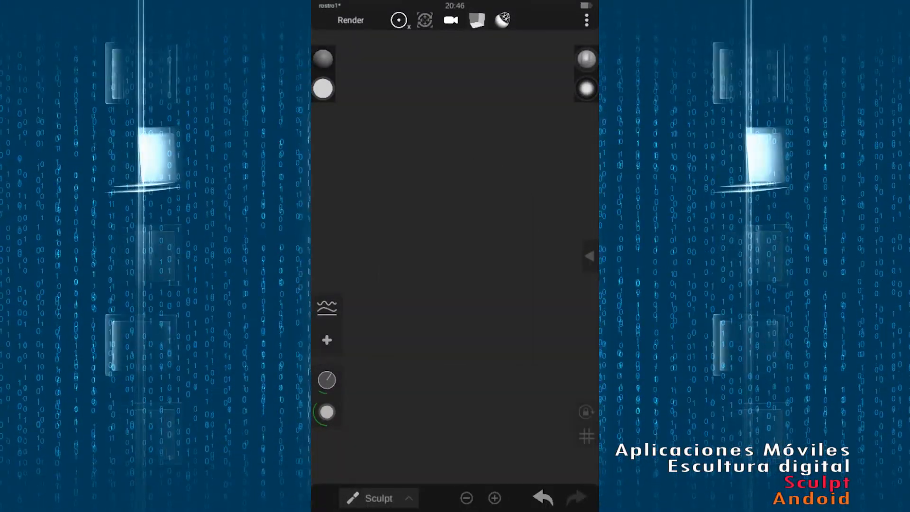
scroll(454, 258, up, 5)
drag(447, 150, 383, 155)
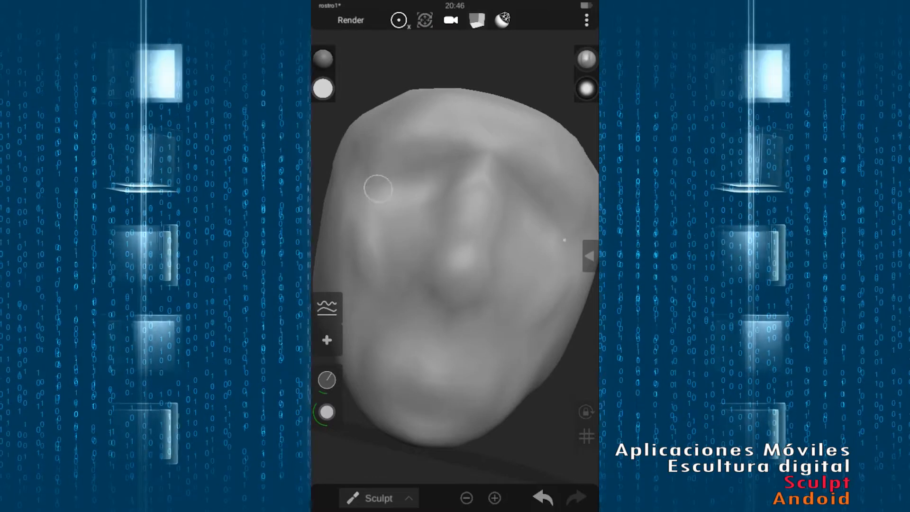
drag(327, 379, 379, 379)
mouse_move(408, 342)
mouse_down()
mouse_move(483, 355)
mouse_move(441, 359)
mouse_up()
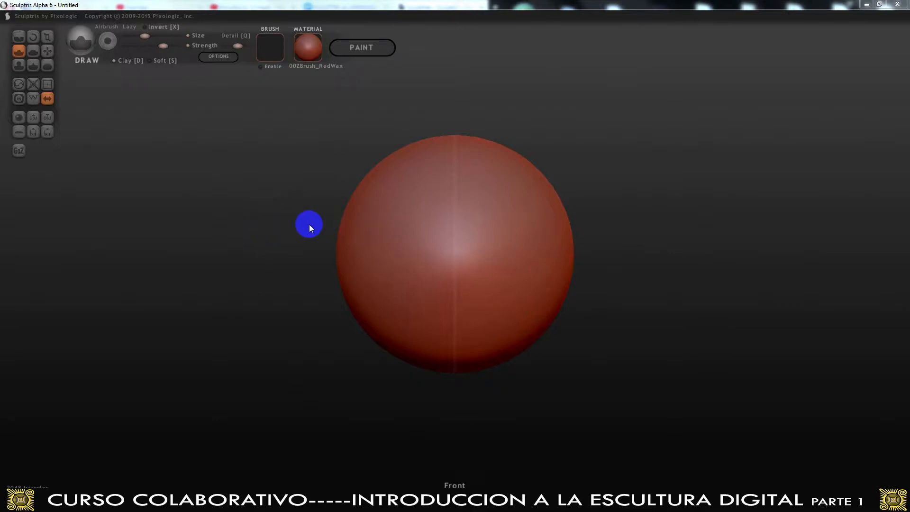
Switch to Sculptris and turn on the wireframe display for the sphere
scroll(309, 227, down, 3)
scroll(337, 219, up, 5)
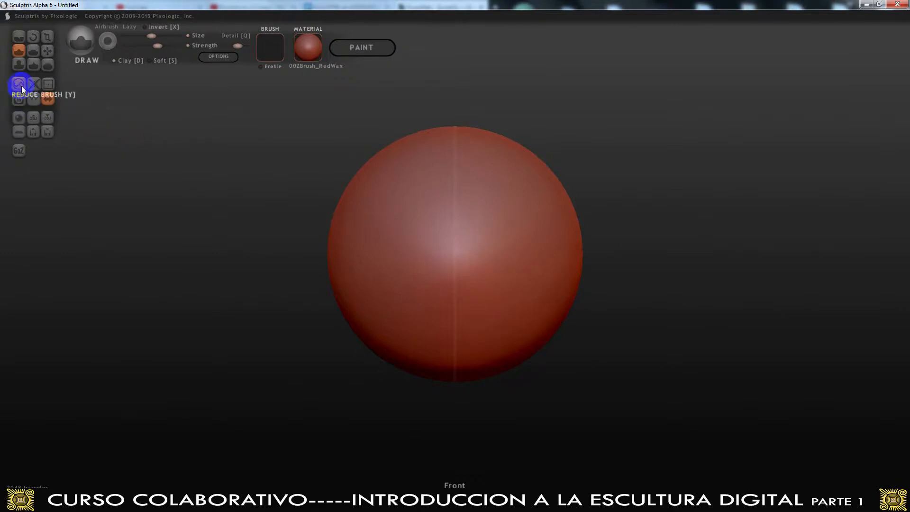
click(33, 99)
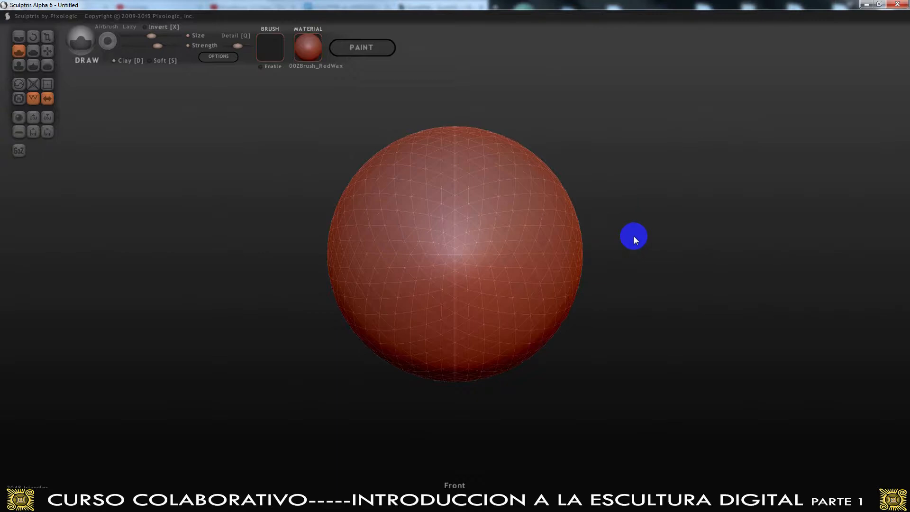
Examine the sphere's triangle mesh from different angles and distances, undoing any accidental stroke
mouse_move(633, 236)
mouse_down()
mouse_move(620, 256)
mouse_move(570, 264)
mouse_move(609, 167)
mouse_move(605, 246)
mouse_move(582, 169)
mouse_move(635, 213)
mouse_up()
mouse_move(570, 189)
mouse_down()
mouse_move(581, 224)
mouse_move(609, 222)
mouse_move(601, 291)
mouse_move(593, 240)
mouse_up()
key(ctrl+z)
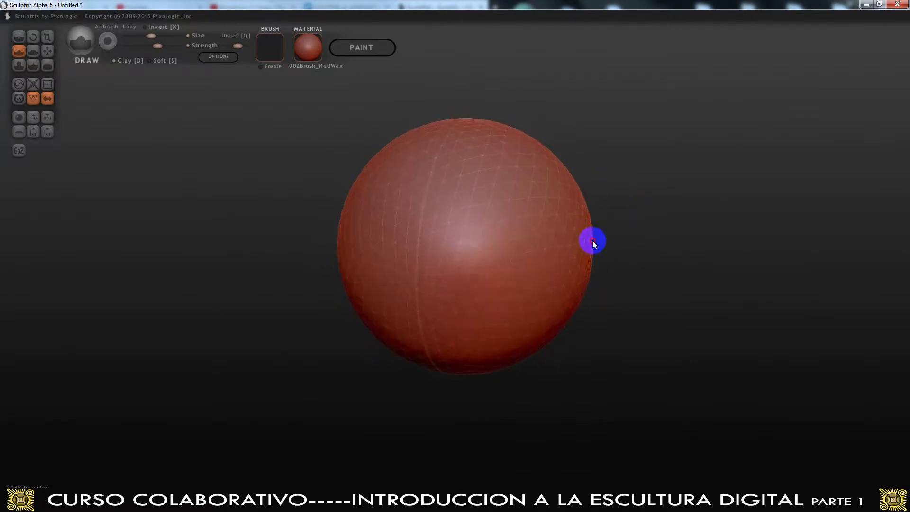
scroll(458, 232, up, 5)
mouse_move(470, 218)
mouse_down()
mouse_move(443, 280)
mouse_move(542, 155)
mouse_move(379, 287)
mouse_move(502, 297)
mouse_up()
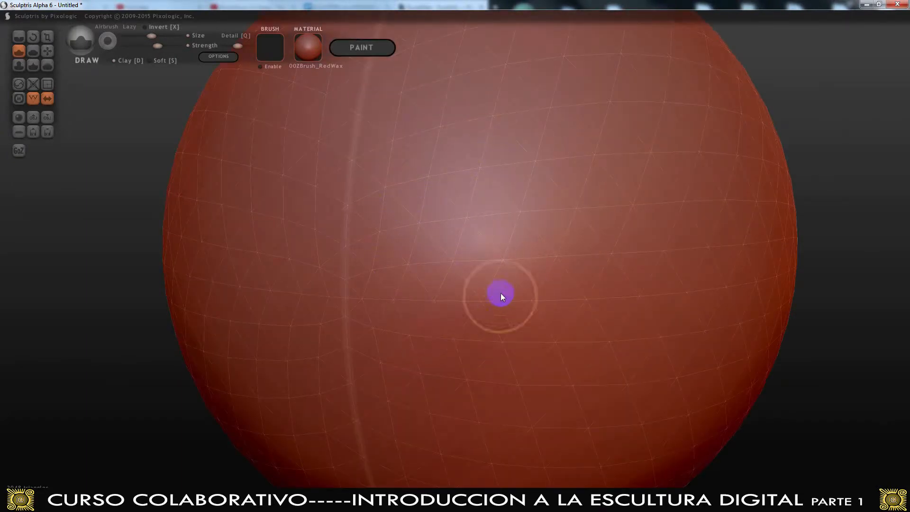
scroll(497, 275, down, 5)
mouse_move(491, 249)
mouse_down()
mouse_move(464, 202)
mouse_move(443, 201)
mouse_move(465, 195)
mouse_up()
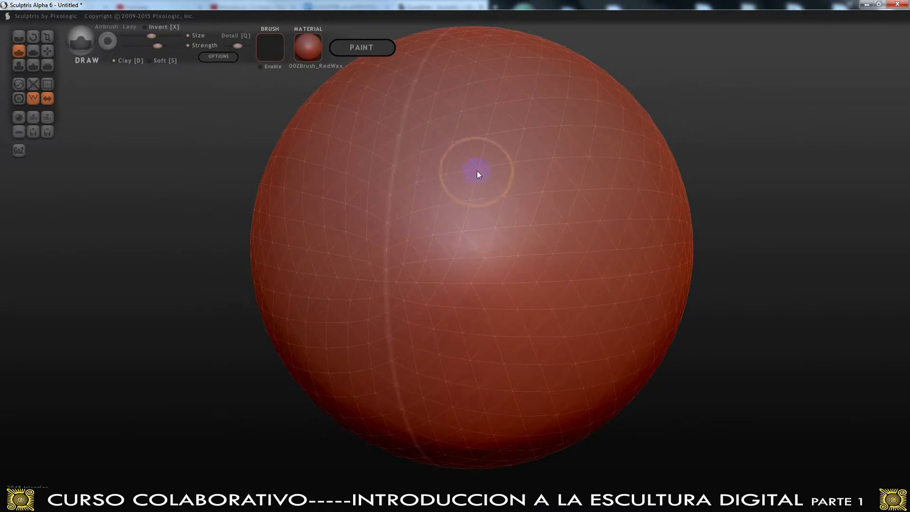
drag(756, 247, 818, 260)
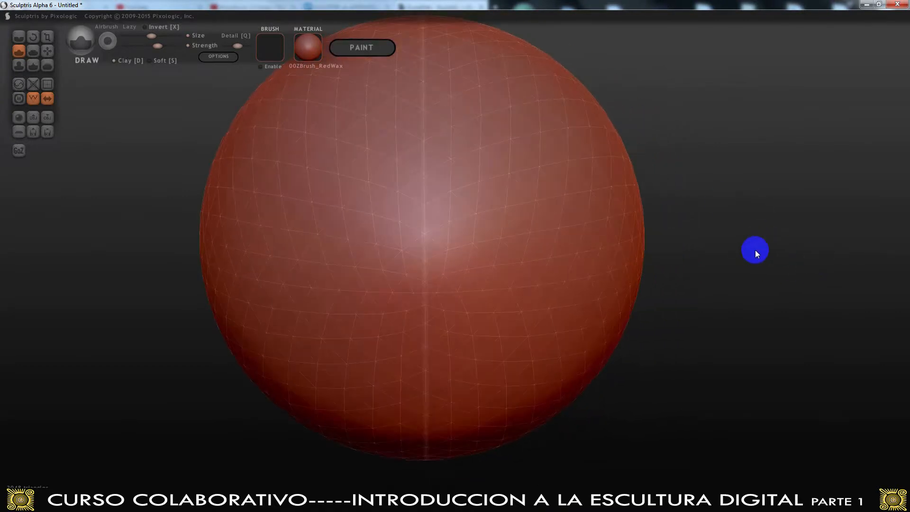
scroll(755, 250, down, 4)
drag(744, 255, 684, 229)
scroll(624, 234, up, 2)
scroll(680, 228, up, 3)
mouse_move(690, 191)
mouse_down()
mouse_move(690, 217)
mouse_move(690, 191)
mouse_up()
scroll(690, 191, down, 4)
mouse_move(655, 232)
mouse_down()
mouse_move(650, 199)
mouse_move(681, 204)
mouse_move(631, 225)
mouse_move(596, 205)
mouse_move(670, 206)
mouse_move(642, 226)
mouse_move(634, 184)
mouse_move(649, 184)
mouse_move(629, 225)
mouse_move(637, 249)
mouse_move(664, 208)
mouse_move(689, 218)
mouse_move(650, 244)
mouse_up()
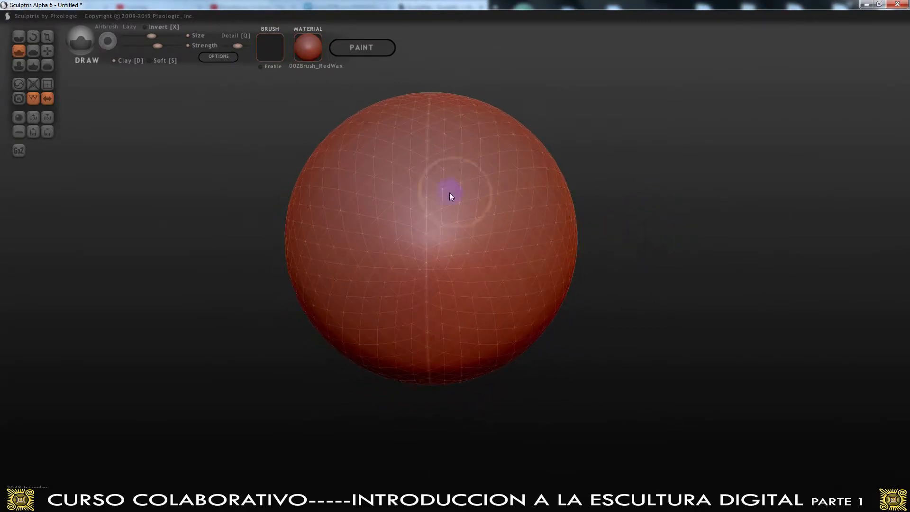
drag(607, 195, 617, 169)
scroll(607, 195, down, 3)
scroll(594, 207, up, 3)
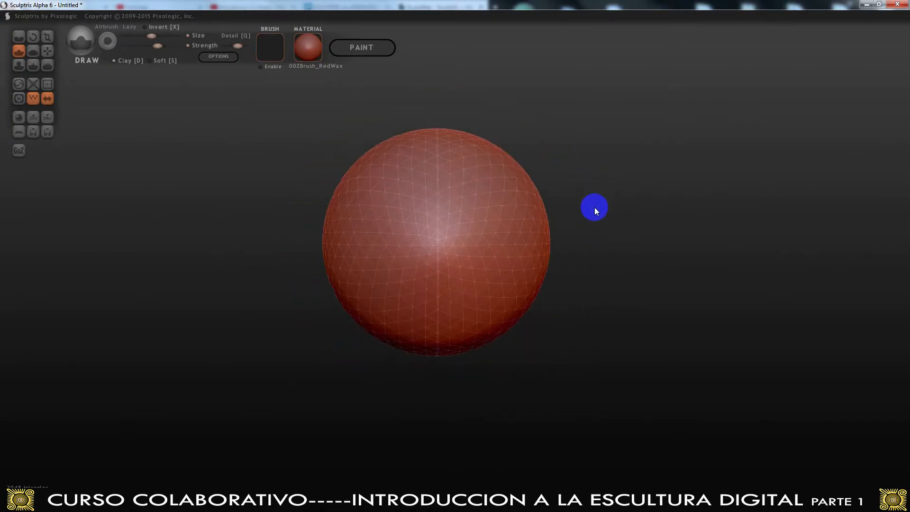
Select the Grab brush, lower its strength slightly and enlarge its size
click(47, 52)
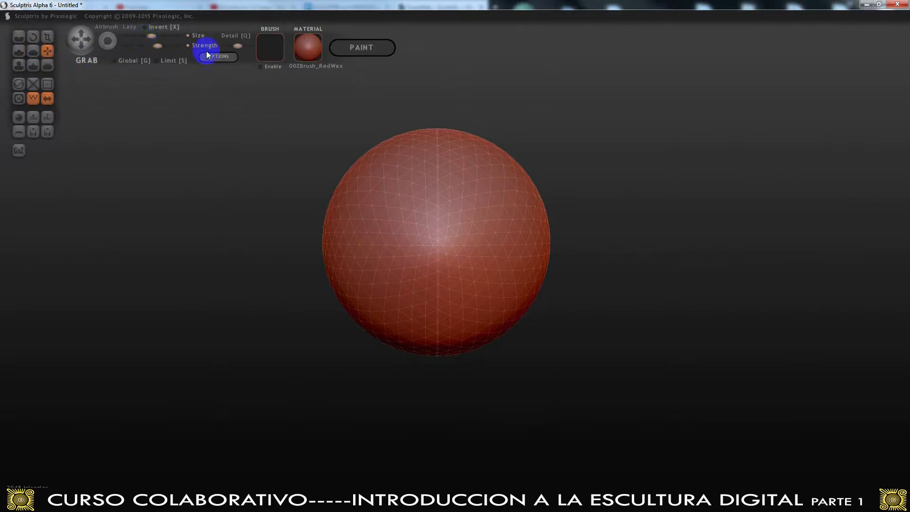
mouse_move(151, 36)
mouse_down()
mouse_move(137, 36)
mouse_move(163, 36)
mouse_move(134, 46)
mouse_move(162, 46)
mouse_move(152, 46)
mouse_up()
drag(236, 46, 238, 48)
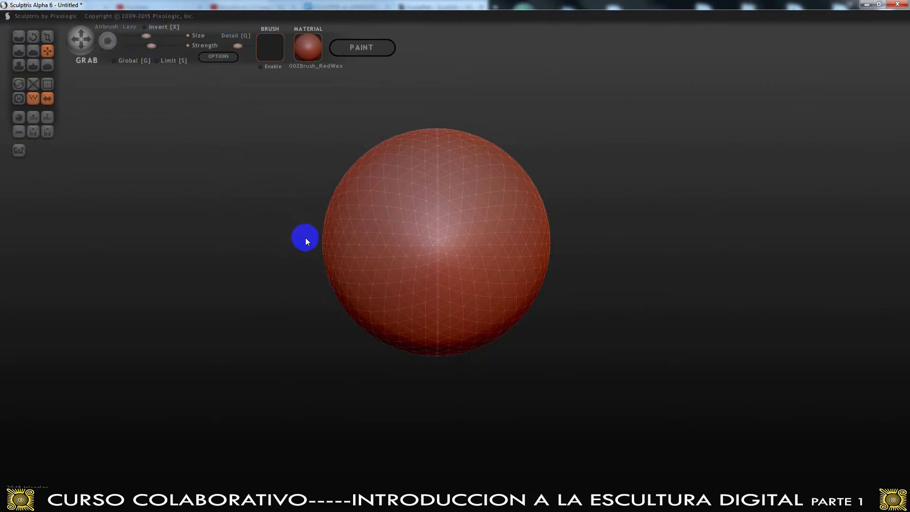
key(space)
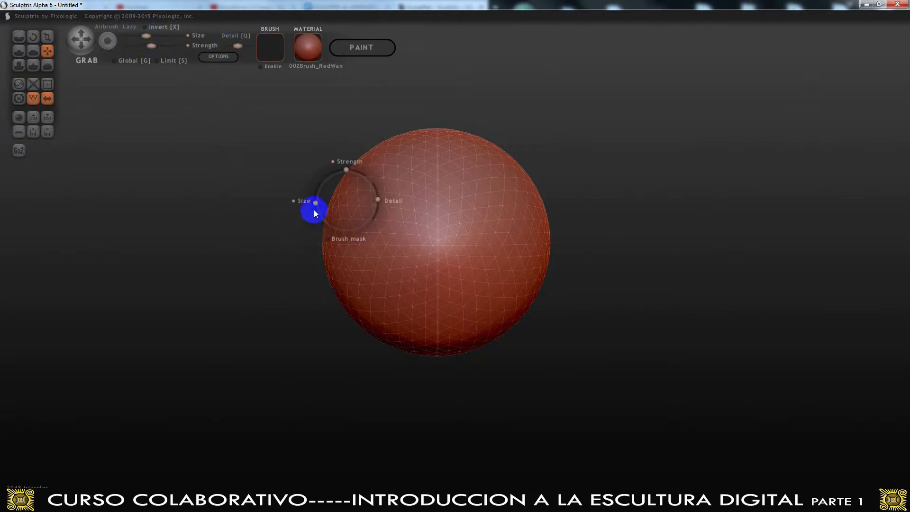
drag(317, 206, 323, 195)
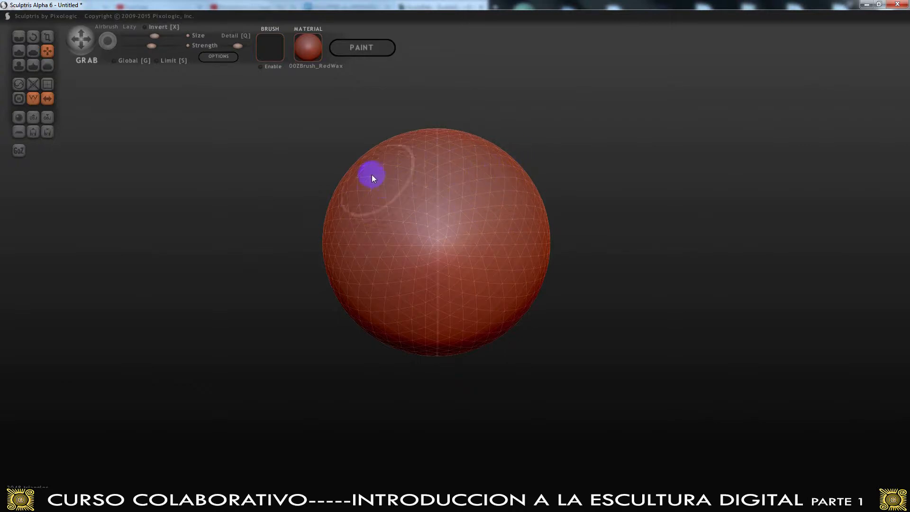
Turn off the sphere's wireframe display
click(33, 98)
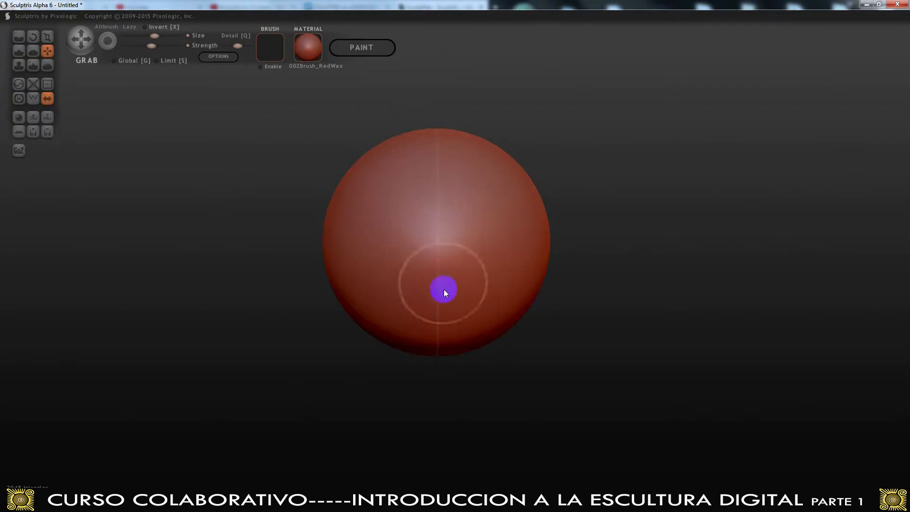
scroll(433, 254, up, 3)
scroll(423, 260, down, 2)
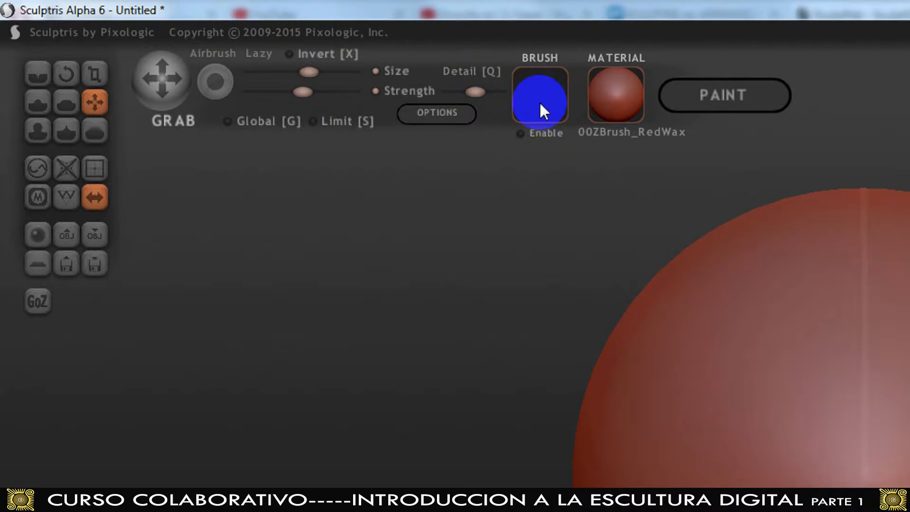
Browse the material library, try 00ZBrush_Green_Clay on the sphere and return it to 00ZBrush_RedWax
click(614, 103)
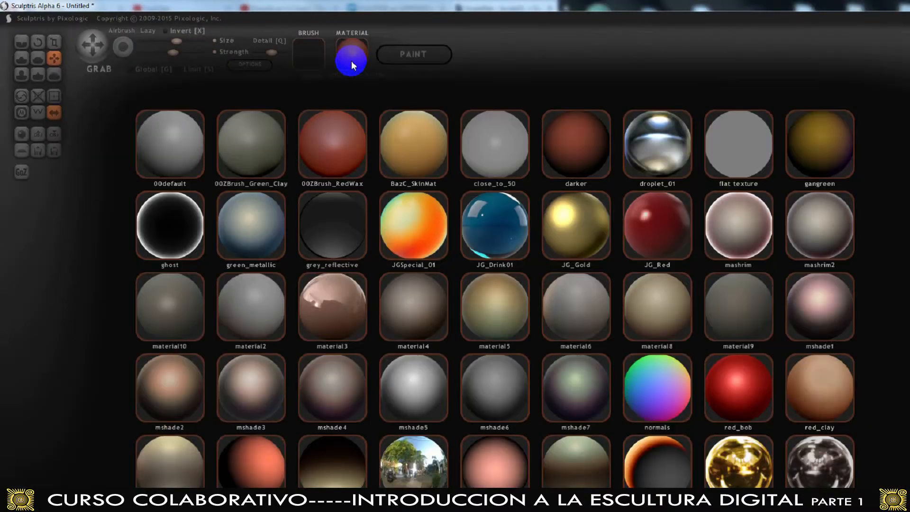
scroll(441, 303, down, 1)
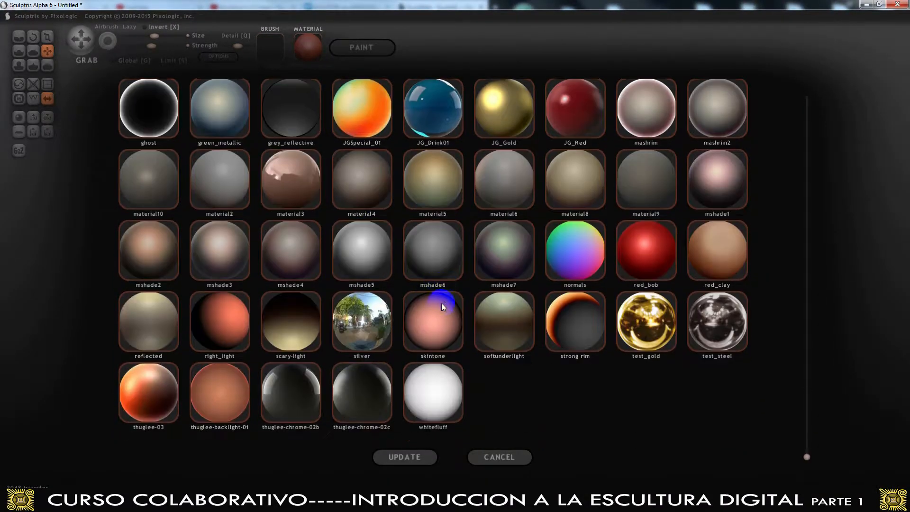
scroll(444, 301, up, 1)
scroll(445, 302, down, 1)
scroll(447, 299, up, 1)
scroll(449, 299, down, 1)
scroll(482, 297, up, 1)
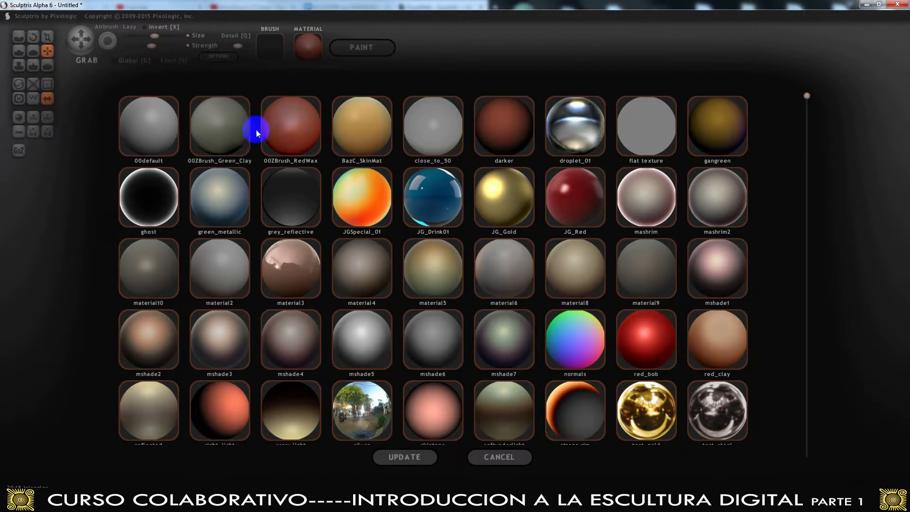
click(226, 118)
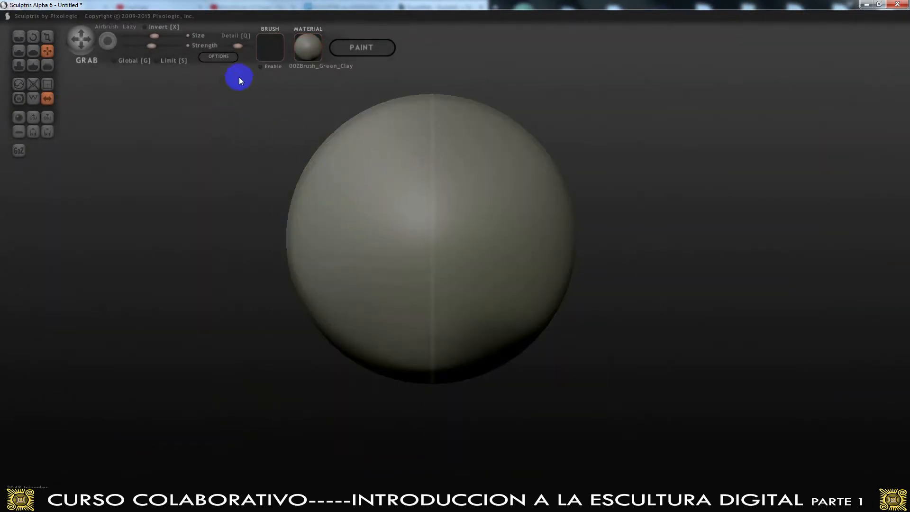
click(306, 50)
click(300, 115)
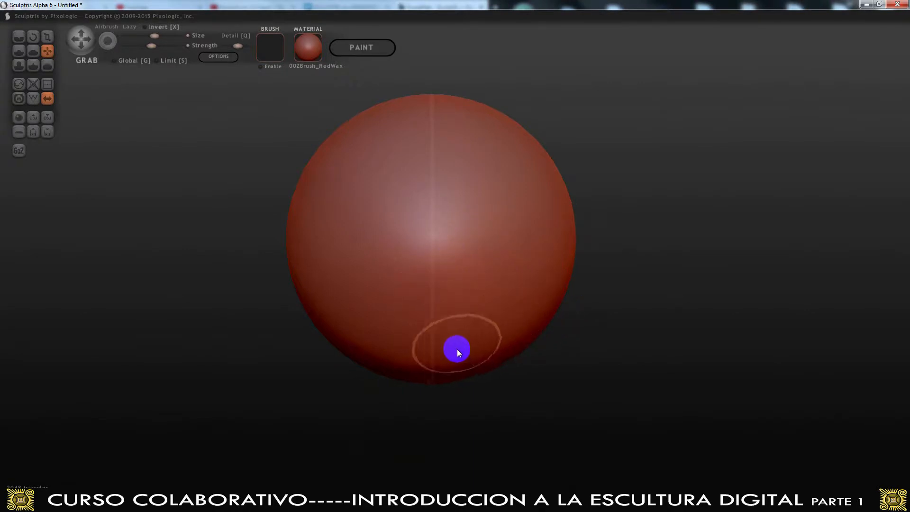
Look through the available materials once more and leave the library without choosing one
click(313, 47)
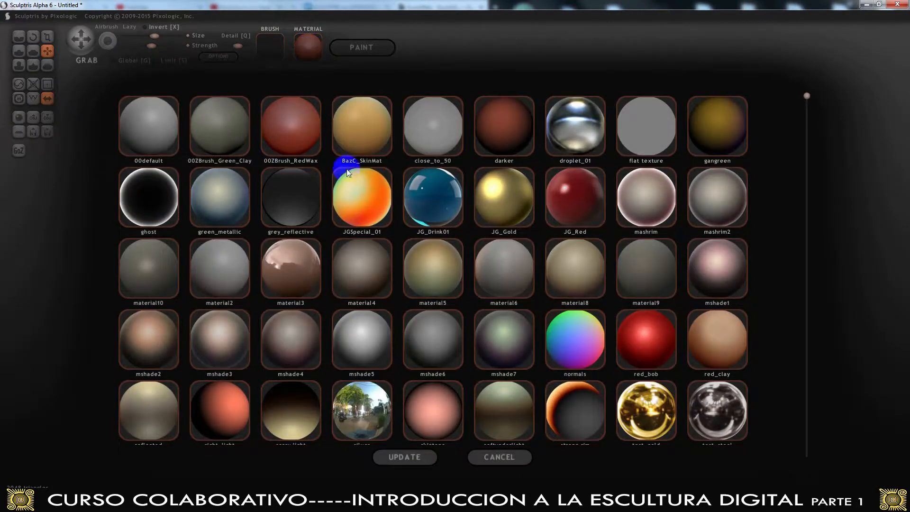
scroll(430, 253, down, 3)
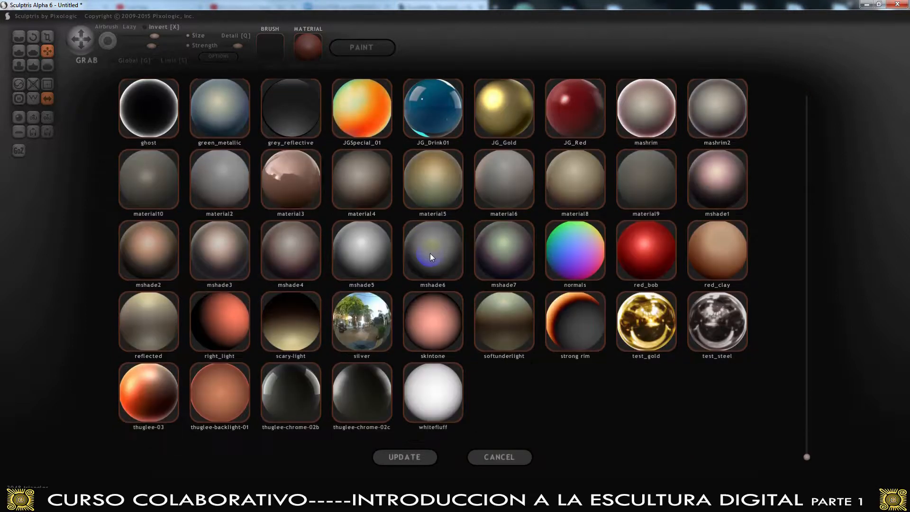
scroll(433, 256, up, 3)
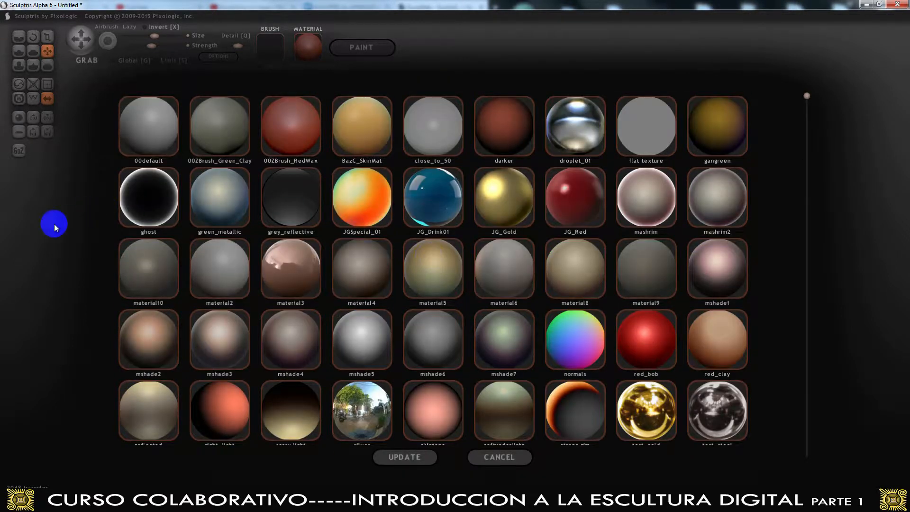
click(499, 457)
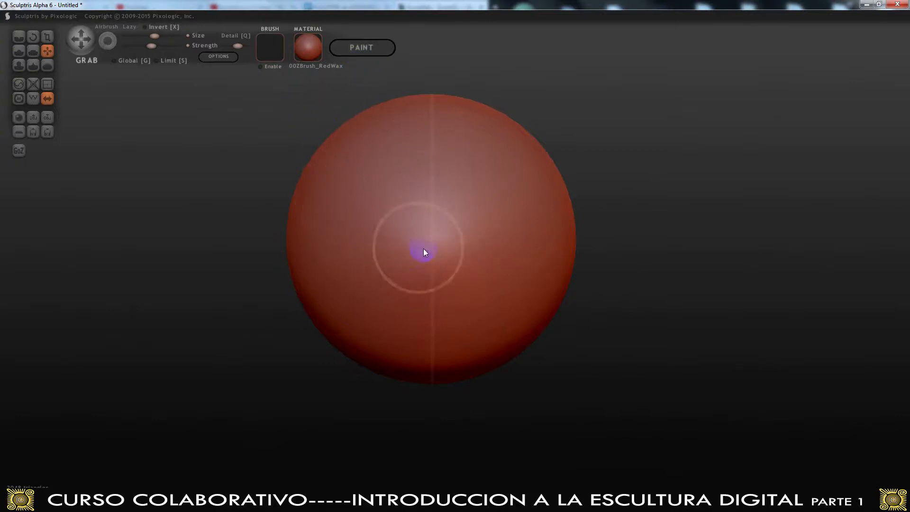
Reduce the sphere's mesh density with Reduce Selected, then select the Reduce Brush with the wireframe shown
mouse_move(423, 230)
mouse_down()
mouse_move(457, 292)
mouse_move(384, 254)
mouse_move(483, 185)
mouse_move(483, 319)
mouse_move(353, 298)
mouse_move(353, 258)
mouse_move(377, 242)
mouse_up()
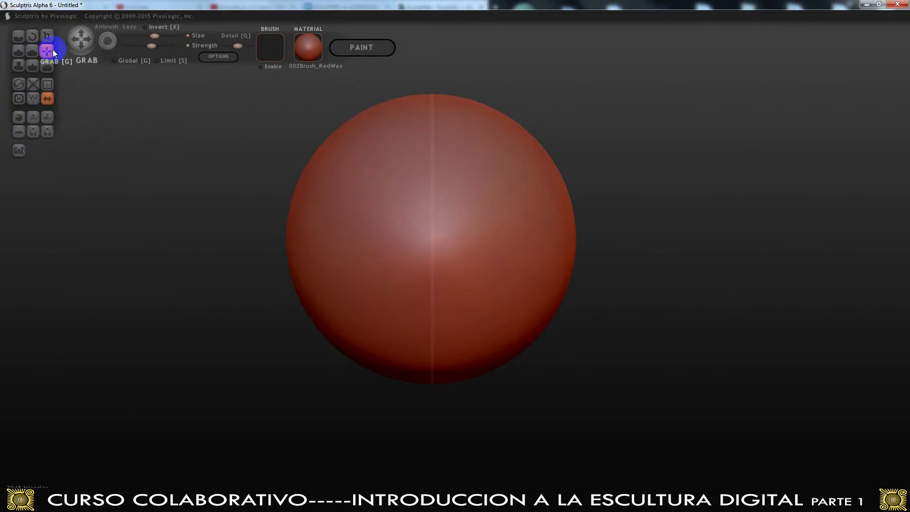
click(29, 85)
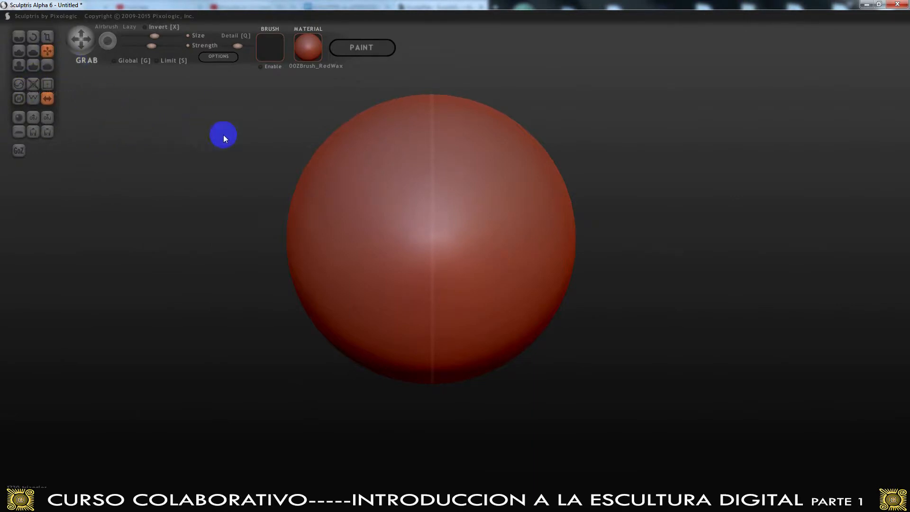
click(19, 82)
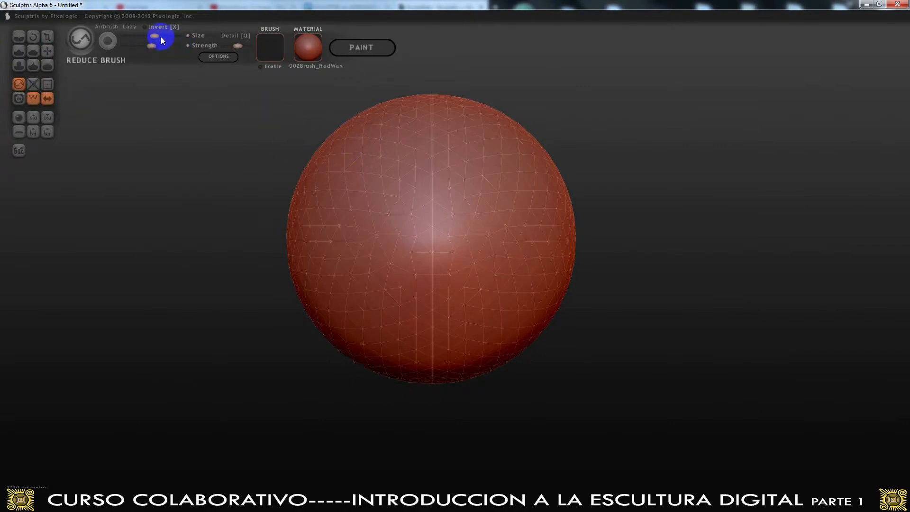
Enlarge the brush and pull the sphere's side outward with the Grab brush under symmetry
drag(160, 36, 165, 38)
mouse_move(247, 251)
mouse_down()
mouse_move(331, 248)
mouse_move(603, 348)
mouse_move(597, 321)
mouse_move(594, 343)
mouse_move(592, 278)
mouse_move(569, 332)
mouse_move(495, 226)
mouse_move(521, 216)
mouse_move(218, 90)
mouse_up()
scroll(595, 343, up, 4)
scroll(594, 343, down, 7)
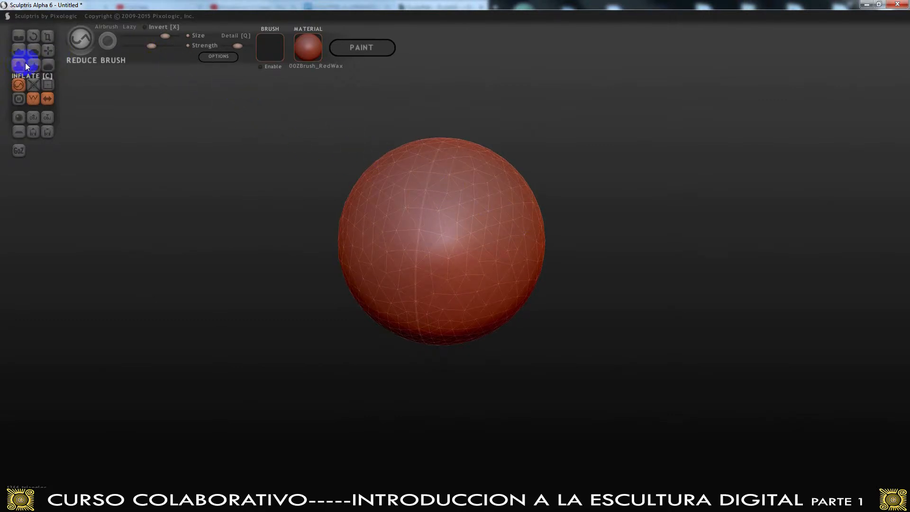
click(47, 50)
mouse_move(493, 252)
mouse_down()
mouse_move(539, 226)
mouse_move(622, 210)
mouse_move(582, 209)
mouse_move(615, 203)
mouse_move(697, 203)
mouse_move(734, 223)
mouse_up()
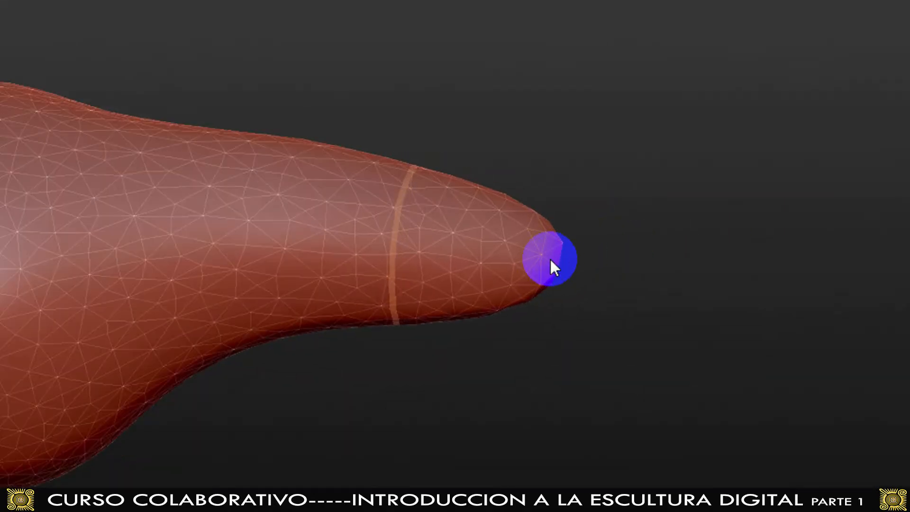
Stretch the pulled sides further and reshape them into two broad symmetrical lobes
mouse_move(549, 258)
mouse_down()
mouse_move(535, 257)
mouse_move(649, 376)
mouse_move(695, 383)
mouse_move(755, 362)
mouse_move(783, 319)
mouse_move(528, 243)
mouse_move(547, 177)
mouse_move(582, 122)
mouse_move(662, 205)
mouse_move(710, 196)
mouse_move(739, 177)
mouse_up()
drag(443, 165, 403, 124)
drag(244, 201, 222, 138)
drag(185, 190, 191, 145)
drag(146, 189, 200, 129)
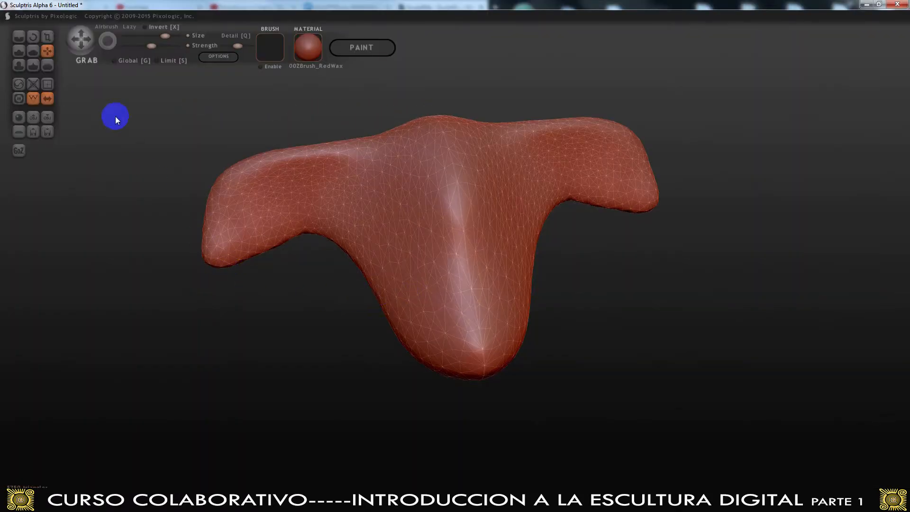
Inspect the deformed mesh from the front without the wireframe, and return to the Reduce Brush with the wireframe shown
shift+drag(276, 270, 272, 279)
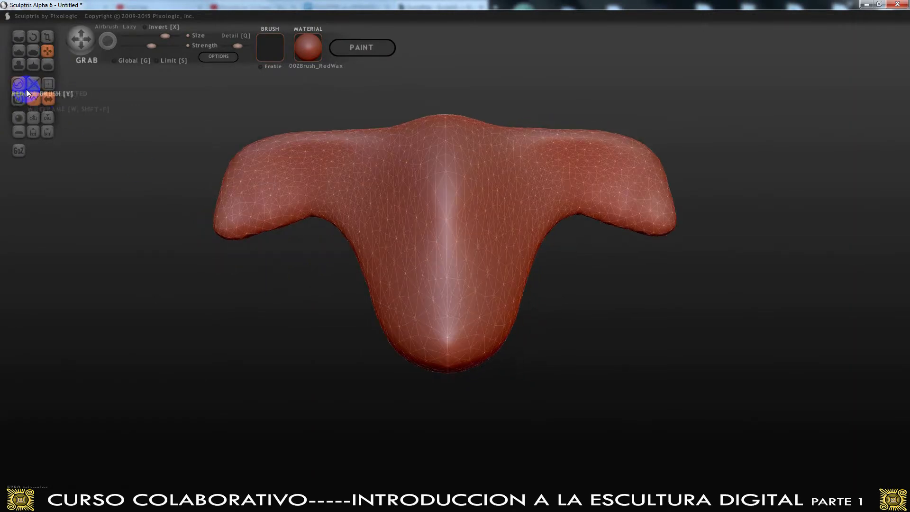
click(33, 100)
drag(281, 245, 320, 260)
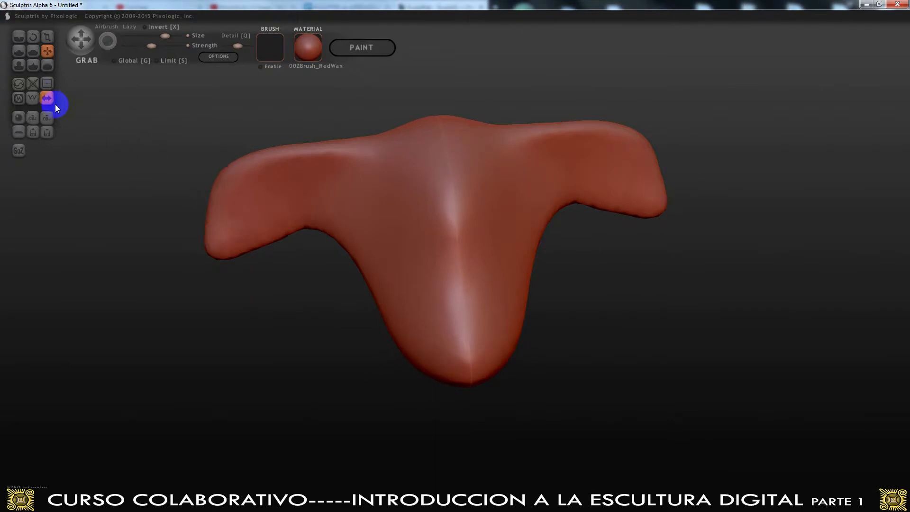
click(18, 83)
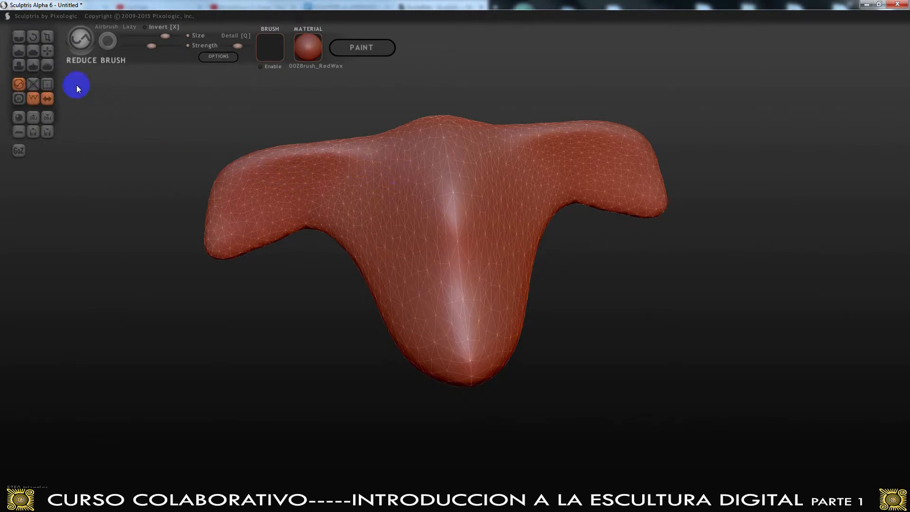
Select the Draw brush, reduce its size and stroke across the upper body below the side lobes
click(17, 51)
mouse_move(163, 36)
mouse_down()
mouse_move(137, 36)
mouse_move(146, 36)
mouse_up()
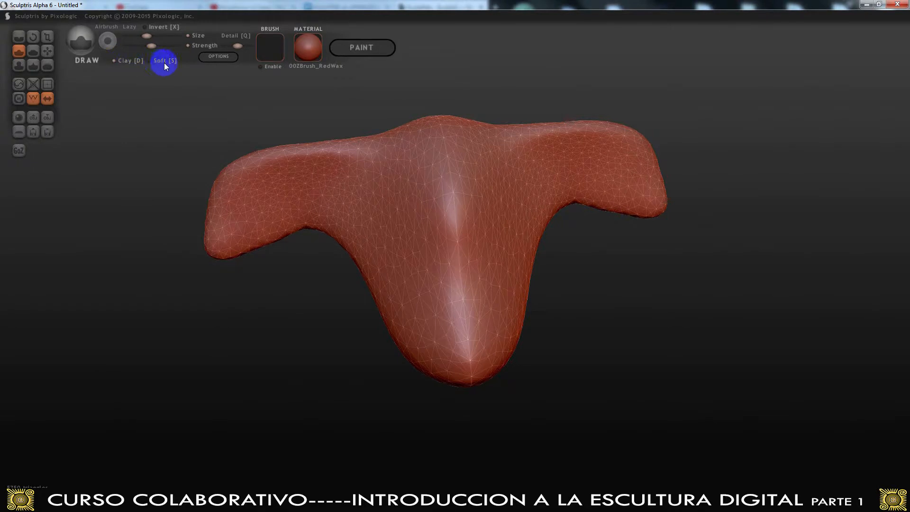
mouse_move(389, 200)
mouse_down()
mouse_move(355, 217)
mouse_move(388, 203)
mouse_move(408, 207)
mouse_up()
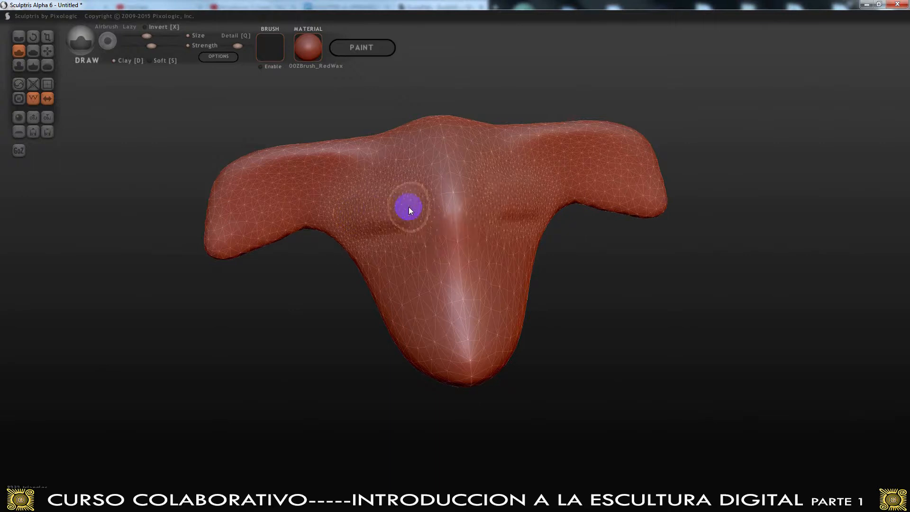
Hide the wireframe and build up a raised ridge across the upper body with repeated Draw strokes
click(33, 98)
scroll(351, 204, up, 3)
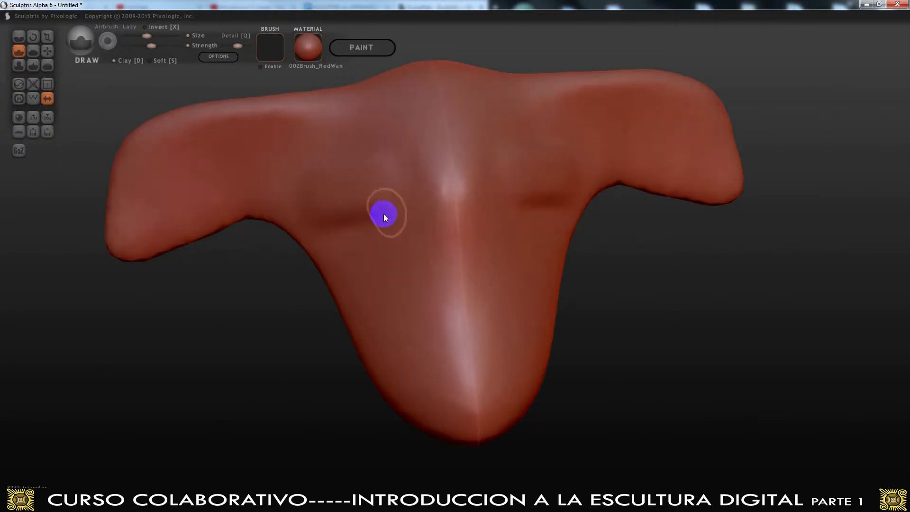
mouse_move(314, 197)
mouse_down()
mouse_move(393, 171)
mouse_move(317, 192)
mouse_move(419, 177)
mouse_move(312, 196)
mouse_move(467, 181)
mouse_move(333, 197)
mouse_move(330, 214)
mouse_move(319, 210)
mouse_move(422, 197)
mouse_move(406, 166)
mouse_up()
mouse_move(309, 205)
mouse_down()
mouse_move(349, 204)
mouse_move(335, 171)
mouse_move(507, 163)
mouse_move(487, 189)
mouse_move(290, 199)
mouse_move(485, 171)
mouse_up()
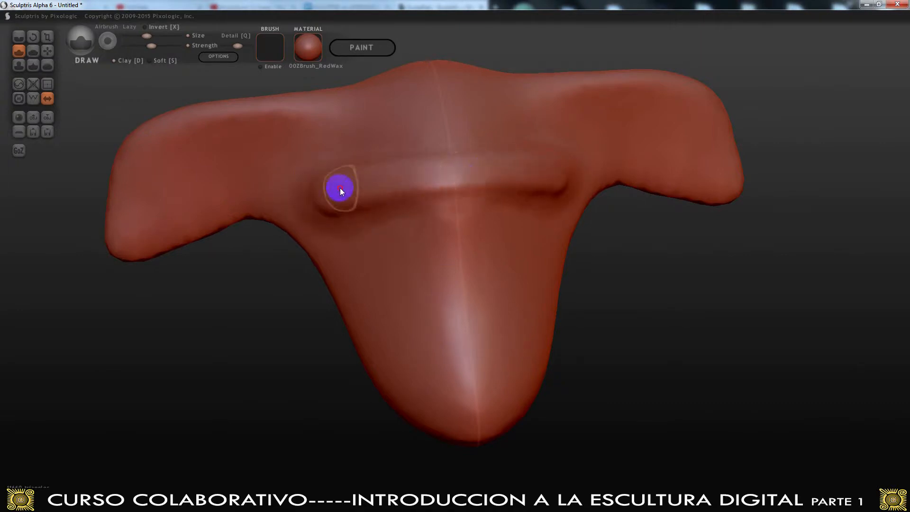
mouse_move(343, 220)
mouse_down()
mouse_move(321, 211)
mouse_move(514, 199)
mouse_move(303, 226)
mouse_move(133, 173)
mouse_up()
Show the wireframe and try large-brush and small-brush Draw strokes on the ridge and the lower lobe
click(33, 98)
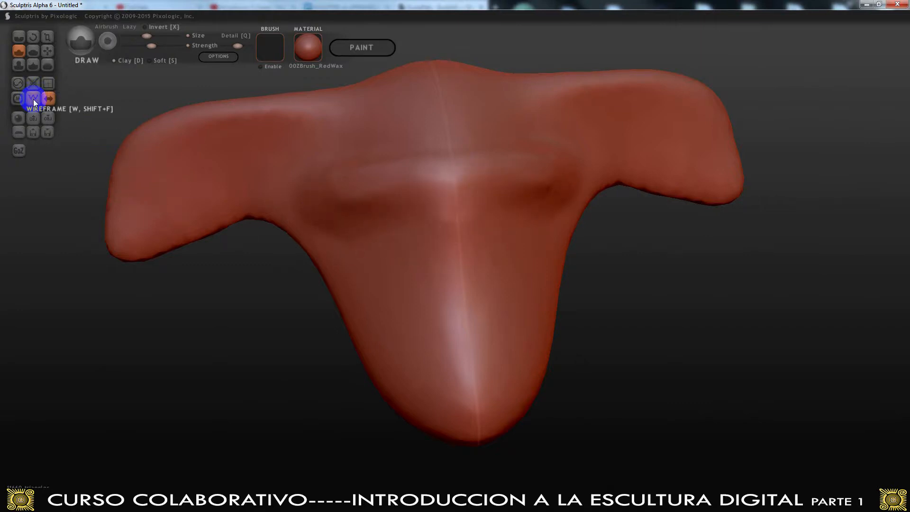
drag(146, 36, 155, 38)
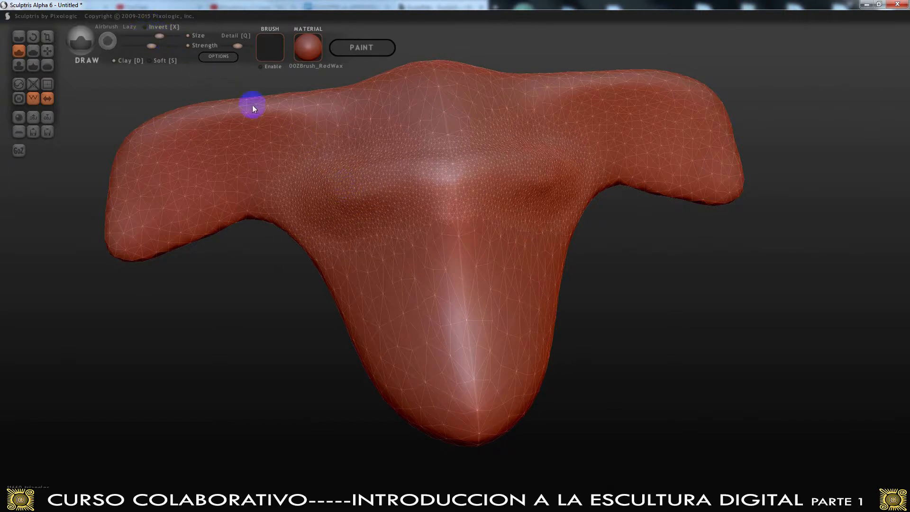
drag(346, 193, 346, 165)
mouse_move(397, 300)
mouse_down()
mouse_move(441, 349)
mouse_move(465, 307)
mouse_move(479, 327)
mouse_move(417, 351)
mouse_move(472, 378)
mouse_move(413, 390)
mouse_move(494, 380)
mouse_move(411, 403)
mouse_move(476, 420)
mouse_move(437, 350)
mouse_move(463, 387)
mouse_up()
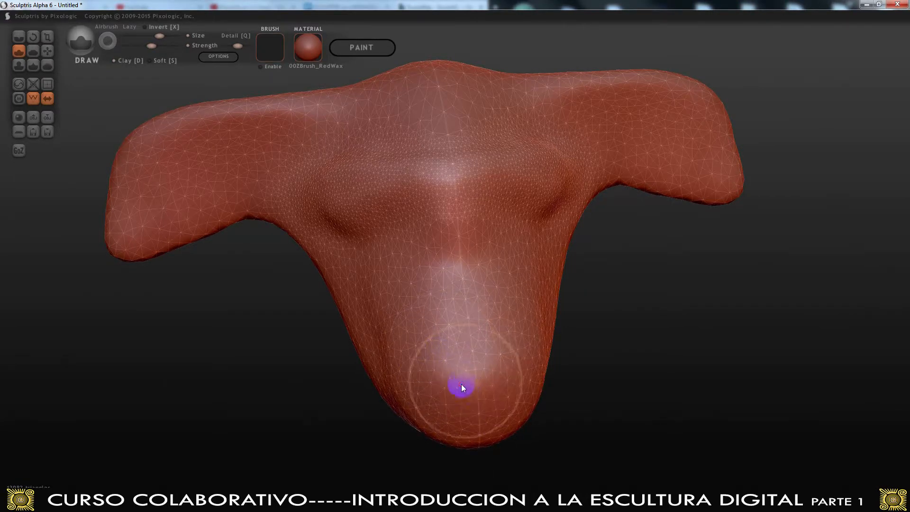
drag(158, 34, 138, 32)
mouse_move(405, 304)
mouse_down()
mouse_move(433, 369)
mouse_move(462, 389)
mouse_up()
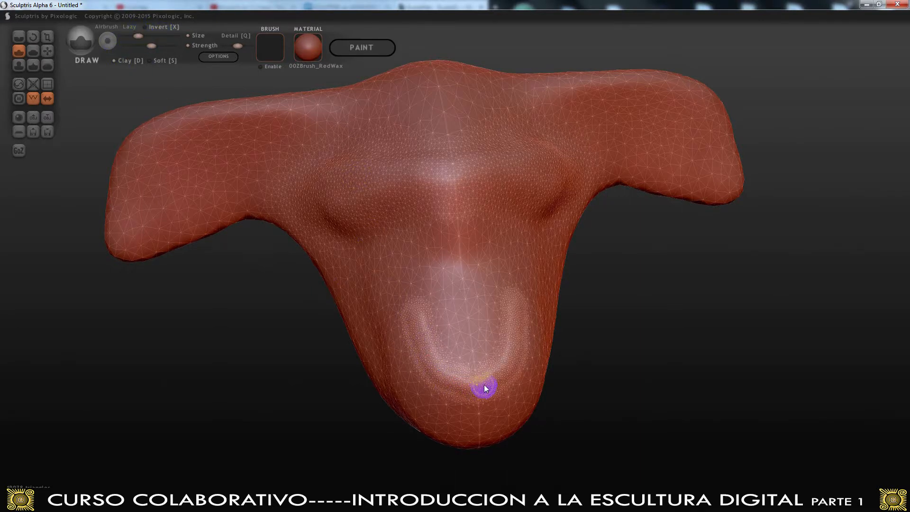
Inspect the added mesh detail on the lower lobe and undo the recent Draw strokes there and on the ridge
scroll(426, 398, up, 5)
middle_drag(435, 399, 434, 220)
key(ctrl+z)
key(ctrl+z)
key(ctrl+z)
key(ctrl+z)
key(ctrl+z)
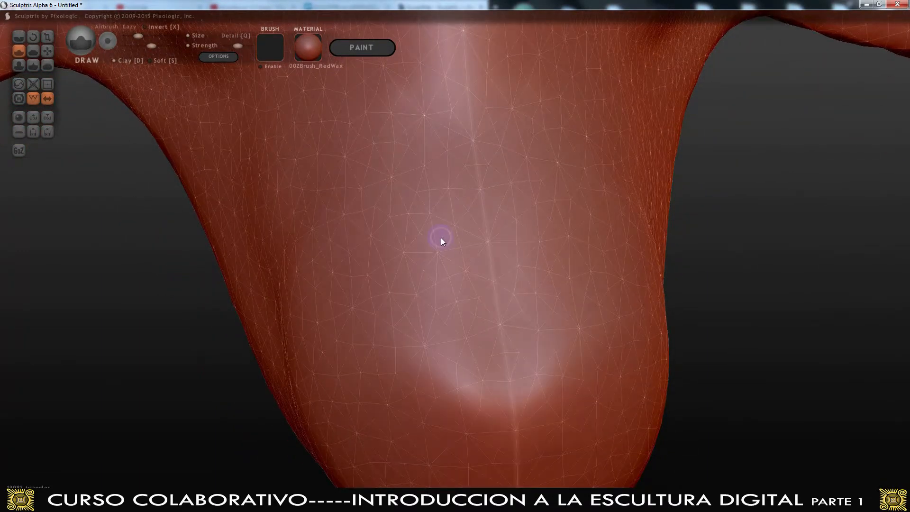
scroll(441, 241, down, 5)
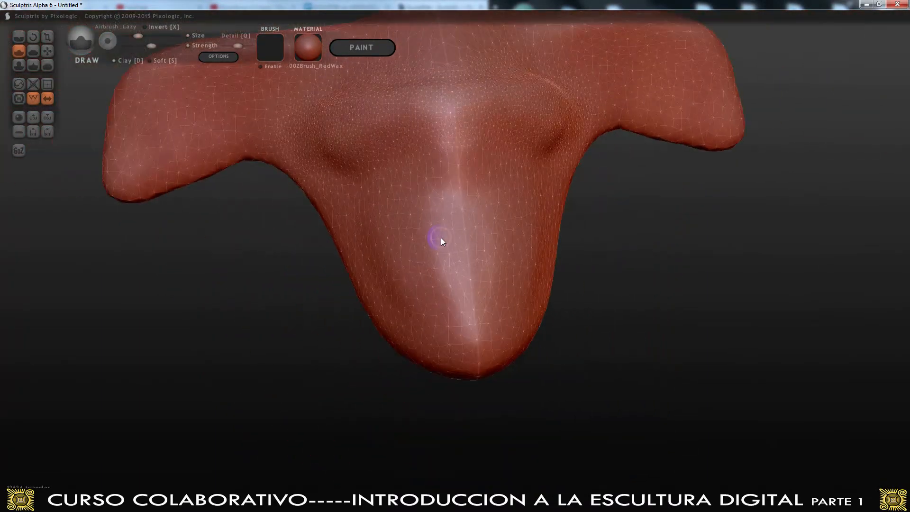
key(ctrl+z)
key(ctrl+z)
key(ctrl+z)
key(ctrl+z)
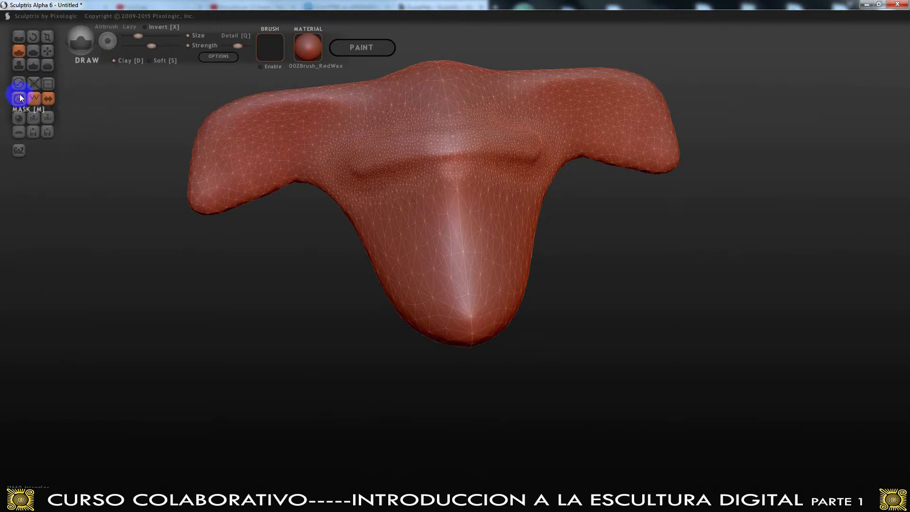
Select the Grab brush and start a new scene with a fresh sphere, discarding the current changes
click(45, 52)
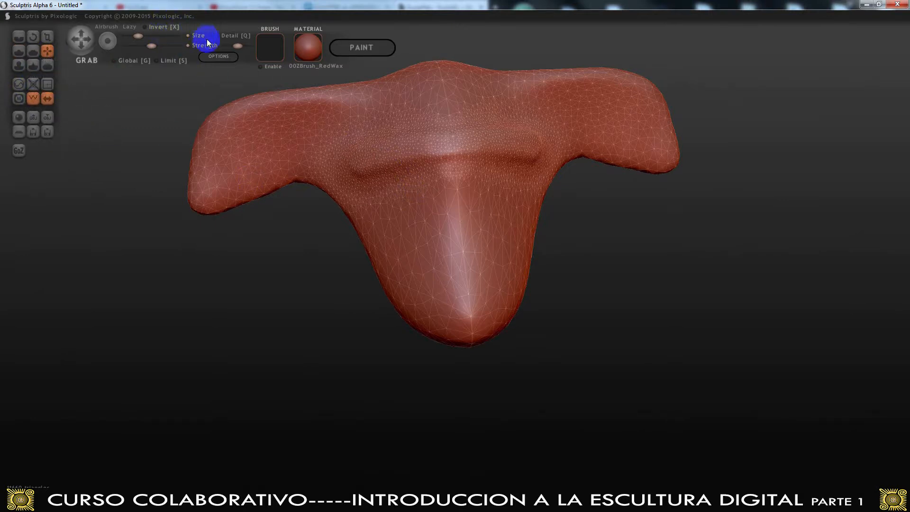
click(18, 119)
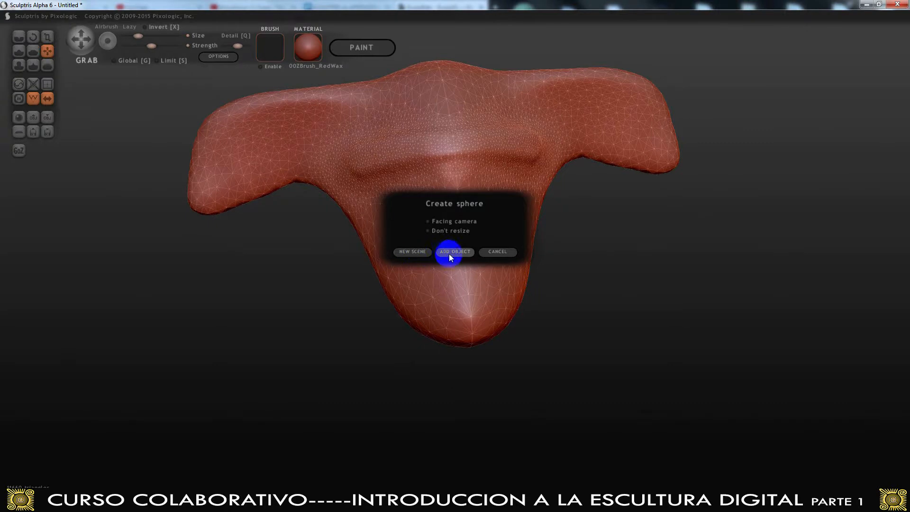
click(423, 251)
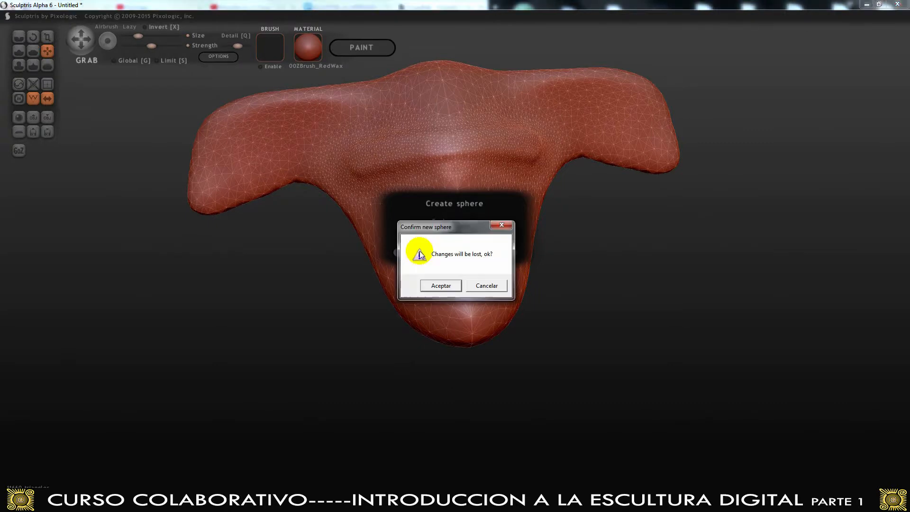
click(441, 285)
scroll(201, 178, down, 3)
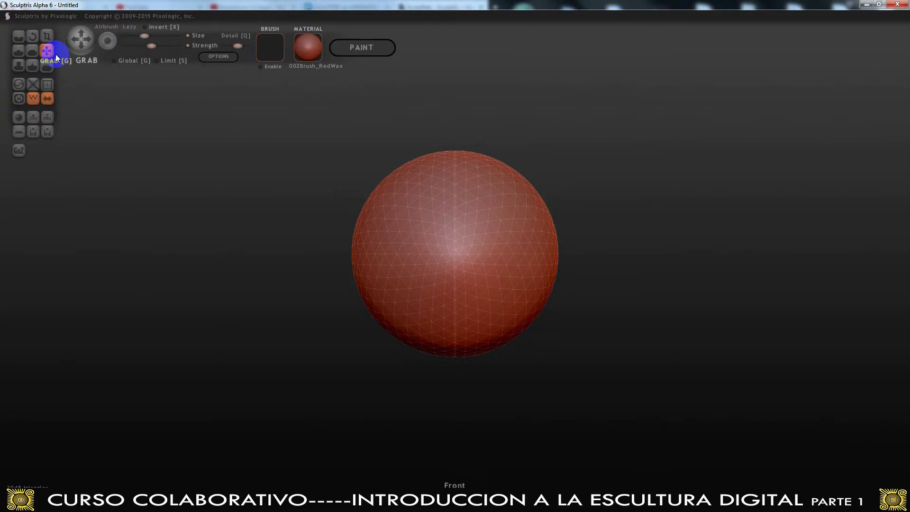
Enlarge the Grab brush and pull the upper part of the sphere upward and outward into an egg-like head shape
drag(149, 37, 160, 36)
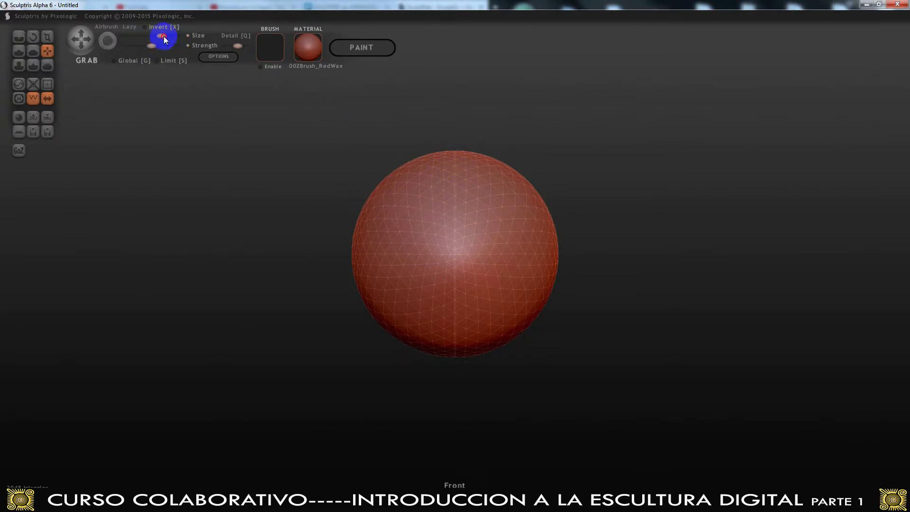
mouse_move(451, 171)
mouse_down()
mouse_move(457, 149)
mouse_move(502, 187)
mouse_move(553, 165)
mouse_move(439, 130)
mouse_move(485, 136)
mouse_move(503, 120)
mouse_move(524, 137)
mouse_move(506, 128)
mouse_up()
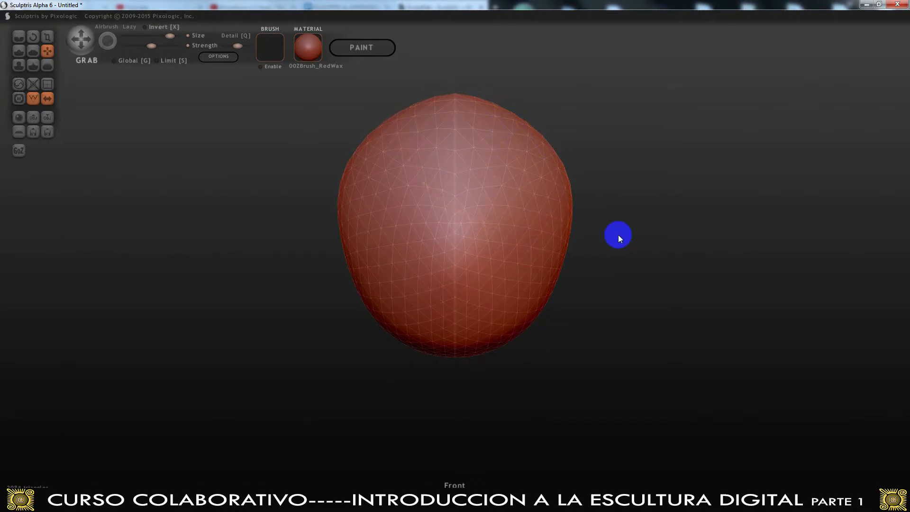
mouse_move(631, 296)
mouse_down()
mouse_move(564, 303)
mouse_move(431, 278)
mouse_move(473, 148)
mouse_move(489, 134)
mouse_move(471, 113)
mouse_move(264, 272)
mouse_move(487, 255)
mouse_move(464, 260)
mouse_up()
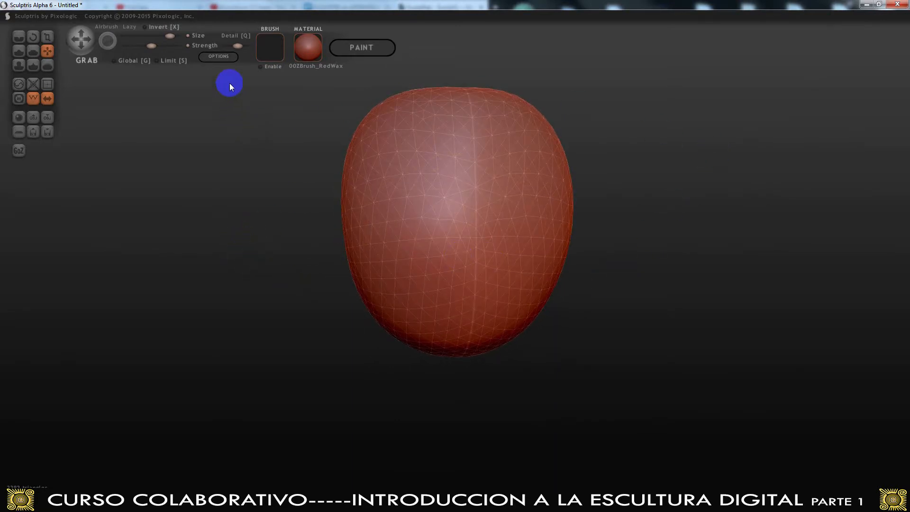
Enable Tablet navigation in the sculpt options and accept the settings
click(224, 61)
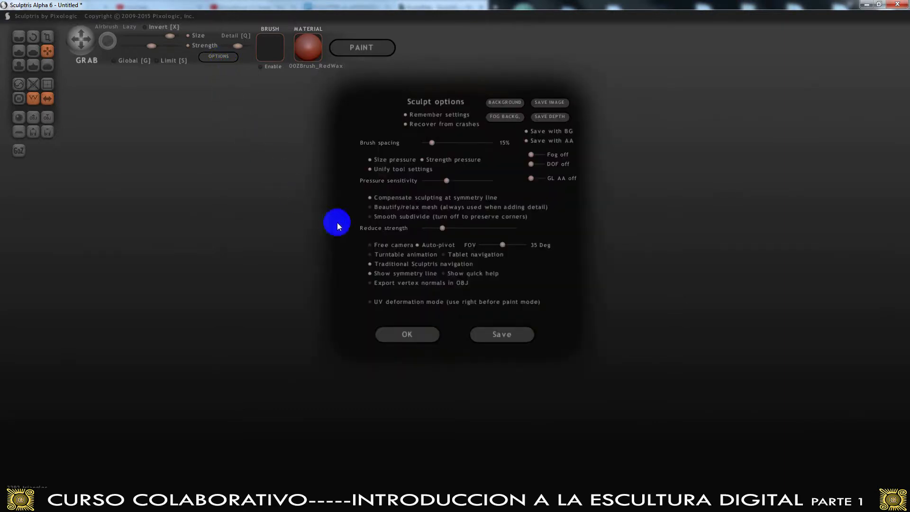
click(445, 256)
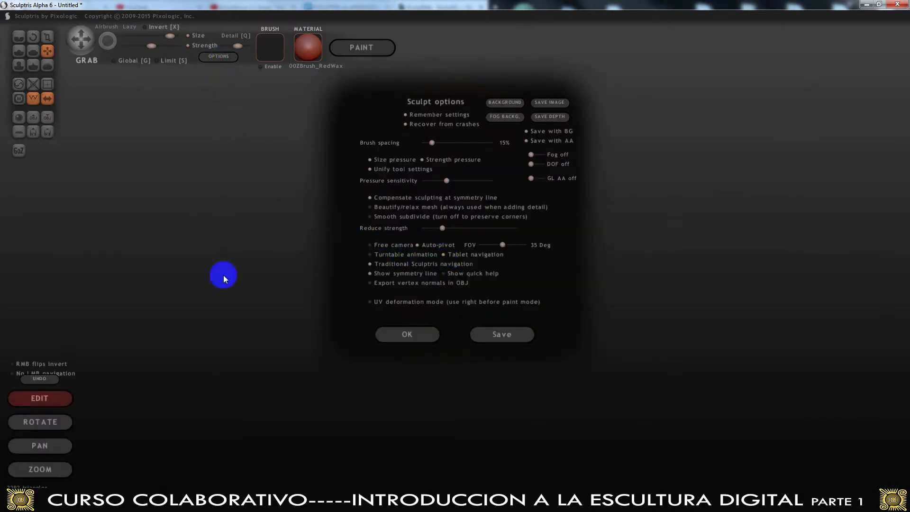
click(417, 332)
Try the Rotate, Pan and Zoom navigation modes on the head shape, then return to Edit mode
click(61, 426)
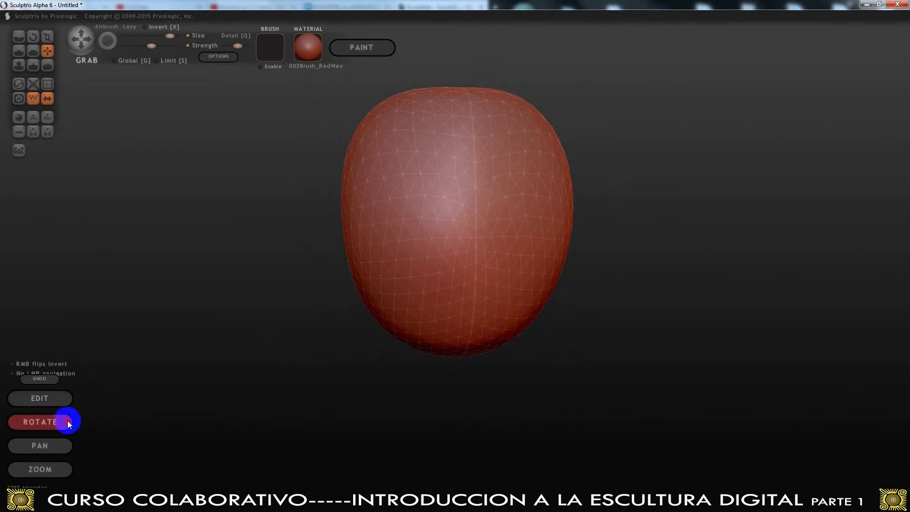
drag(104, 398, 211, 366)
click(71, 446)
drag(103, 429, 255, 279)
click(49, 470)
mouse_move(223, 331)
mouse_down()
mouse_move(271, 319)
mouse_move(261, 274)
mouse_up()
click(40, 398)
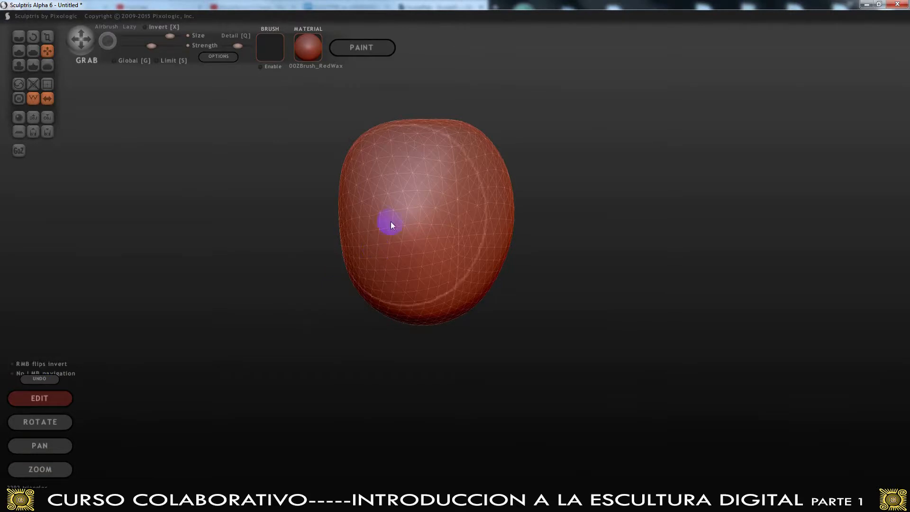
mouse_move(443, 269)
mouse_down()
mouse_move(394, 224)
mouse_move(377, 233)
mouse_up()
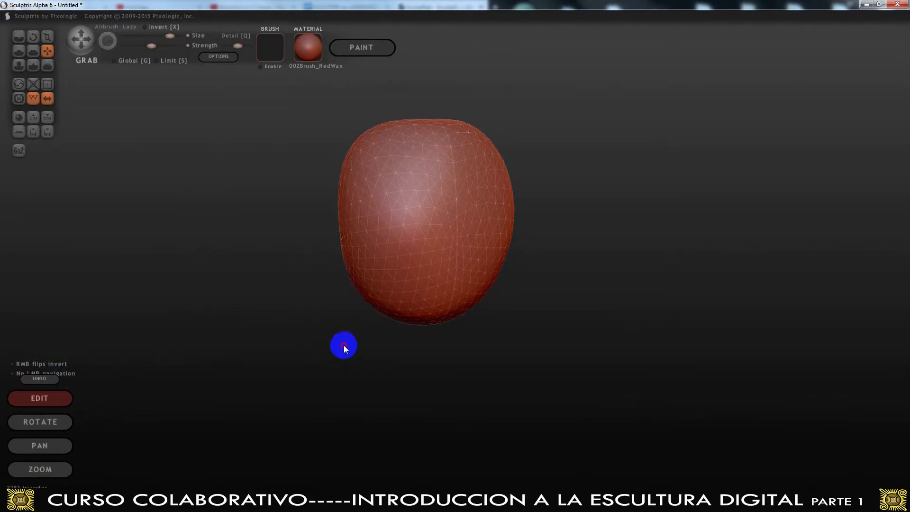
drag(343, 347, 263, 337)
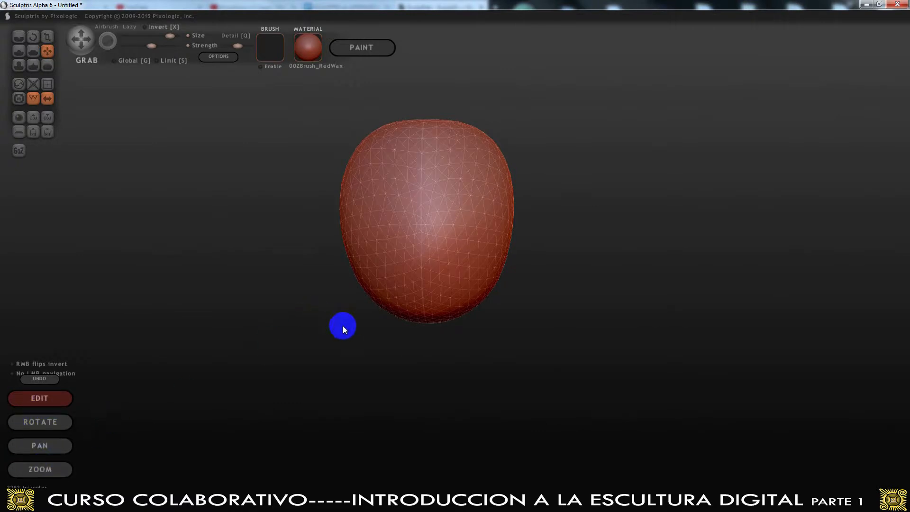
Reshape the upper part of the head from the side with Grab, raising its crown
scroll(345, 326, up, 5)
drag(716, 220, 289, 198)
drag(468, 141, 353, 215)
drag(451, 132, 450, 104)
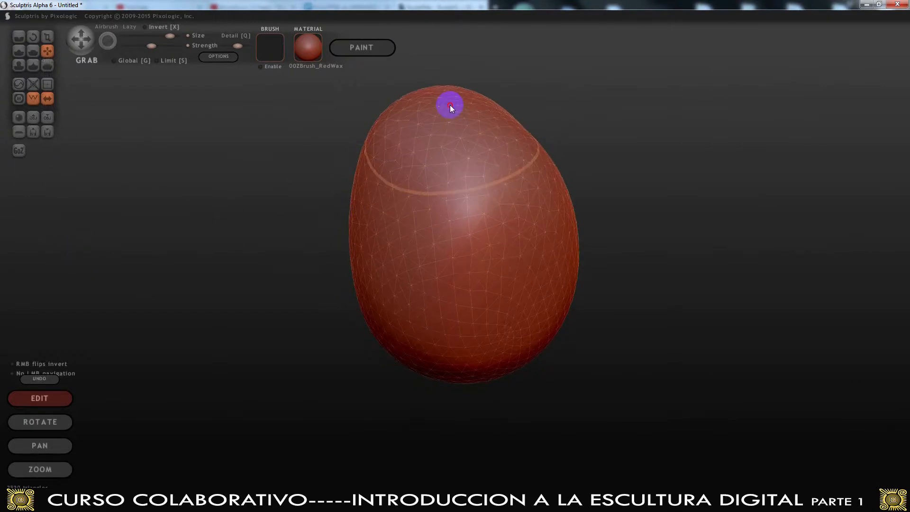
right_drag(453, 177, 426, 201)
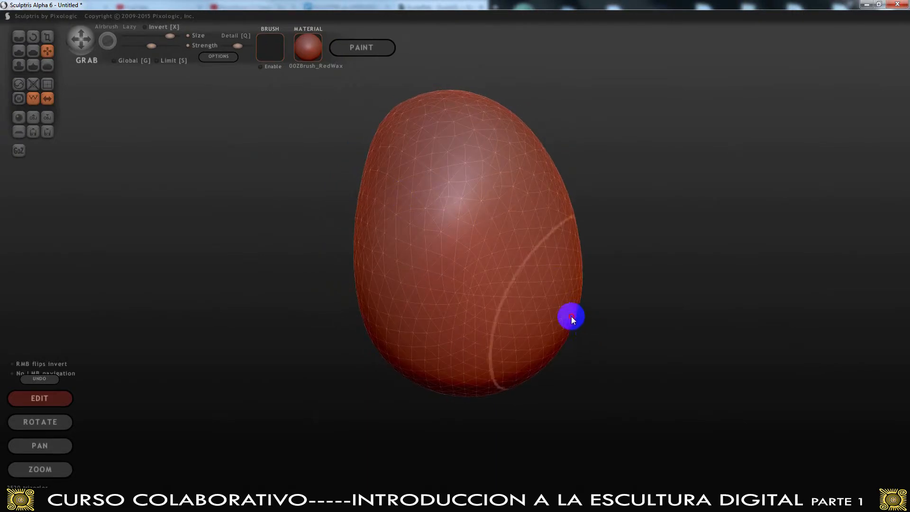
Push in the nape and pull out the back of the skull with Grab, adjusting the crown
drag(570, 316, 550, 304)
mouse_move(553, 223)
mouse_down()
mouse_move(621, 226)
mouse_move(610, 216)
mouse_up()
right_drag(609, 213, 581, 207)
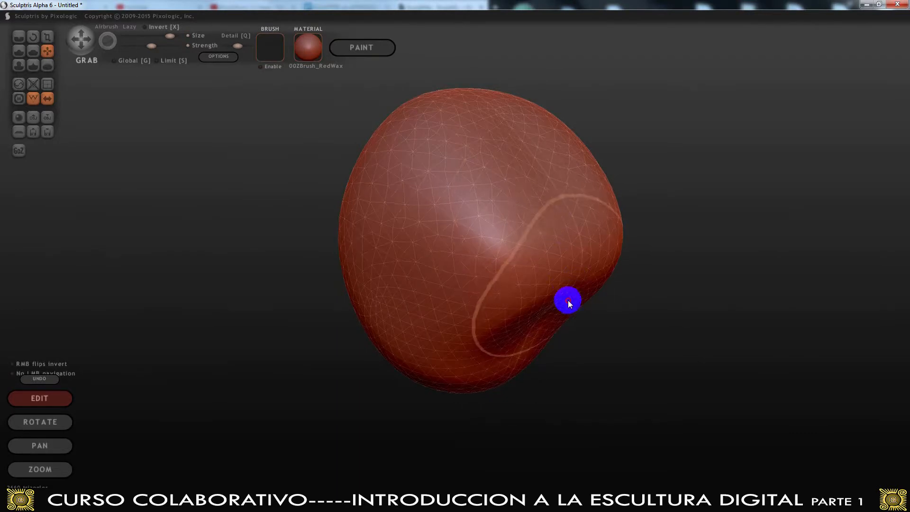
drag(567, 300, 572, 312)
drag(552, 156, 573, 136)
drag(678, 175, 563, 171)
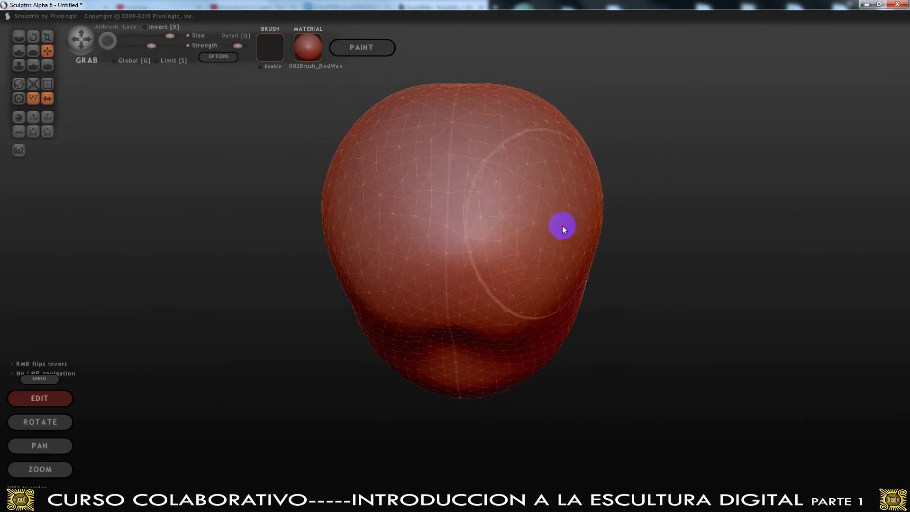
right_drag(542, 248, 610, 214)
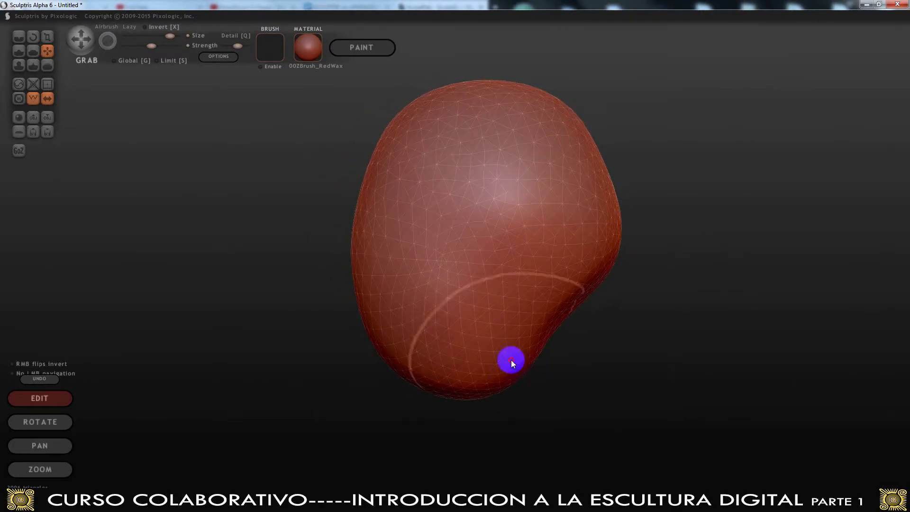
Pull the chin downward and reshape the face profile with Grab, pushing in its lower front and rounding the forehead
mouse_move(422, 377)
mouse_down()
mouse_move(406, 390)
mouse_move(312, 379)
mouse_move(552, 371)
mouse_move(443, 377)
mouse_up()
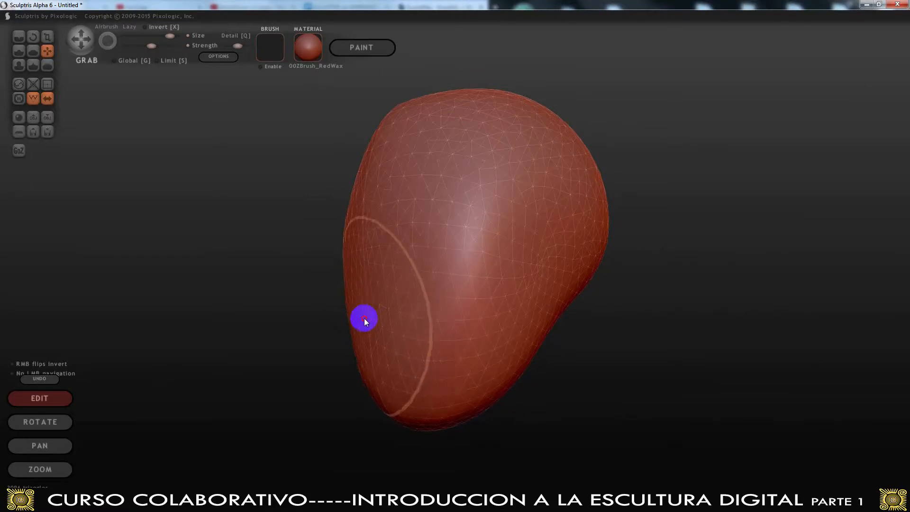
drag(232, 293, 467, 309)
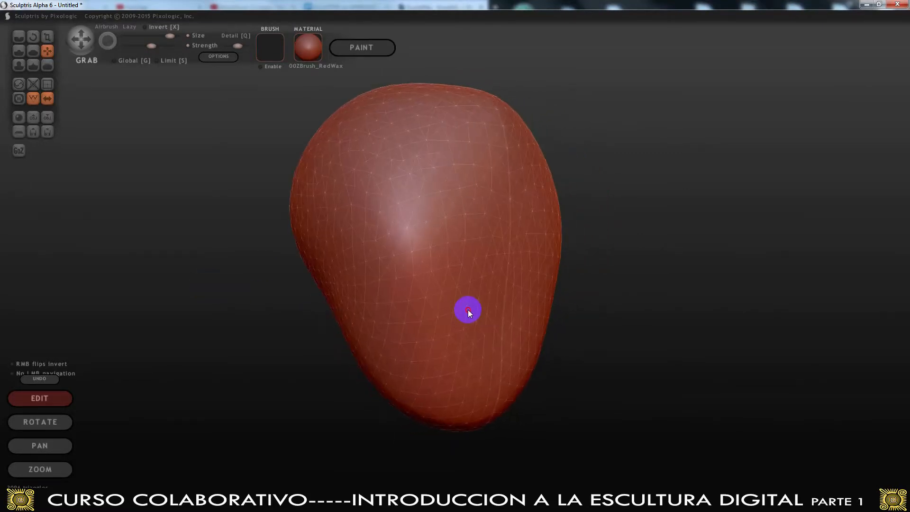
right_drag(389, 300, 464, 284)
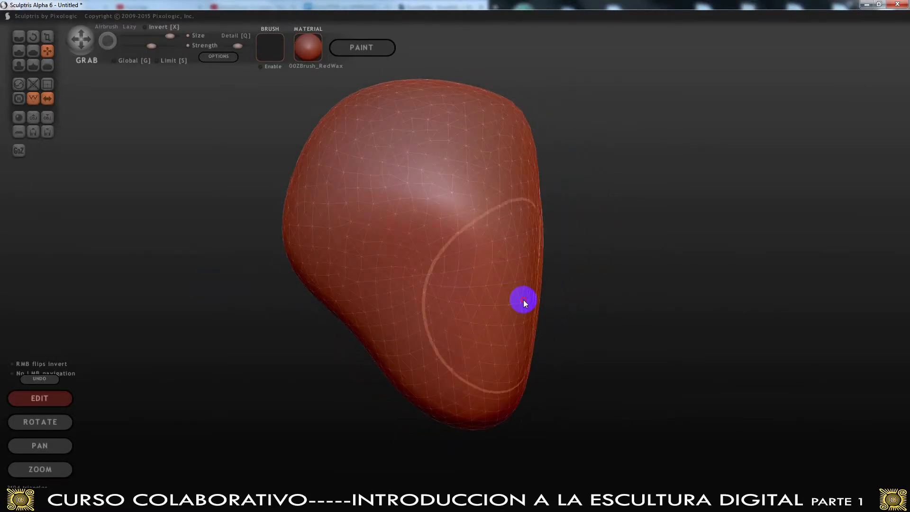
drag(523, 301, 489, 298)
right_drag(486, 294, 496, 232)
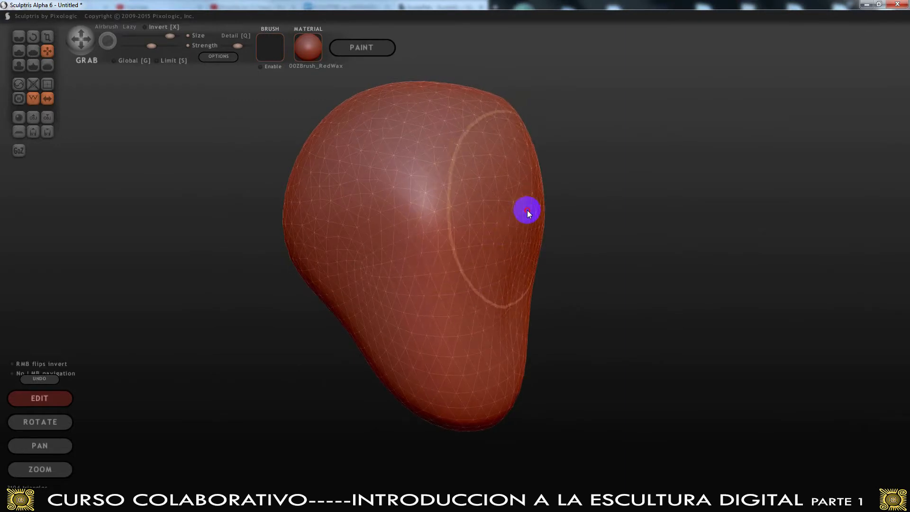
drag(530, 212, 543, 188)
right_drag(497, 144, 393, 143)
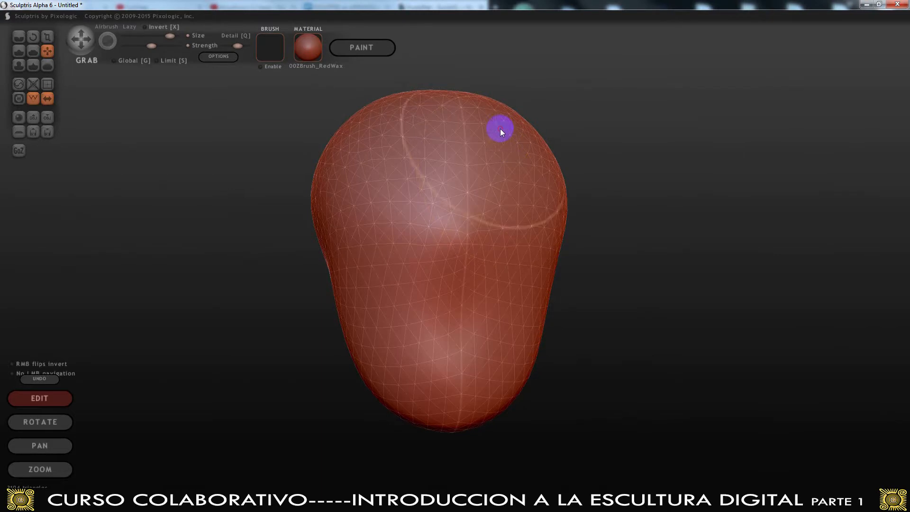
mouse_move(358, 207)
right_down()
mouse_move(493, 265)
mouse_move(454, 248)
mouse_move(477, 234)
right_up()
mouse_move(504, 262)
right_down()
mouse_move(406, 284)
mouse_move(452, 225)
right_up()
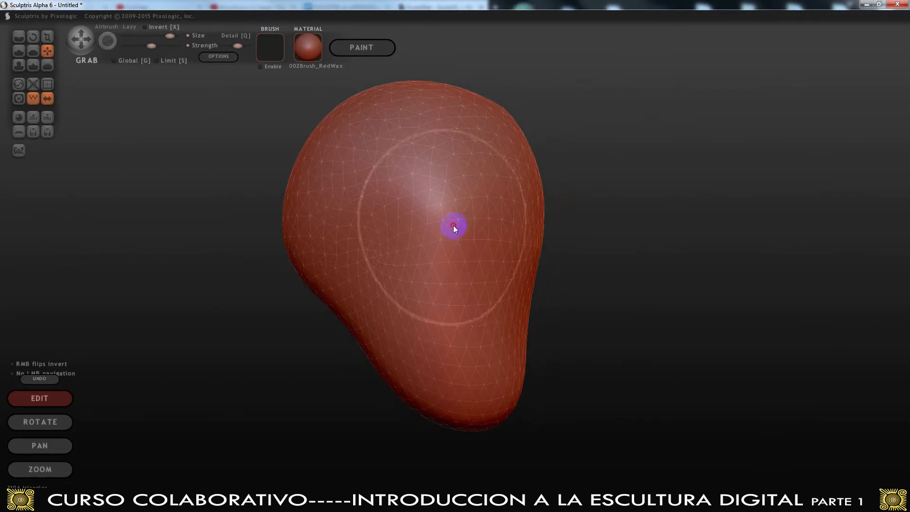
right_drag(427, 292, 249, 324)
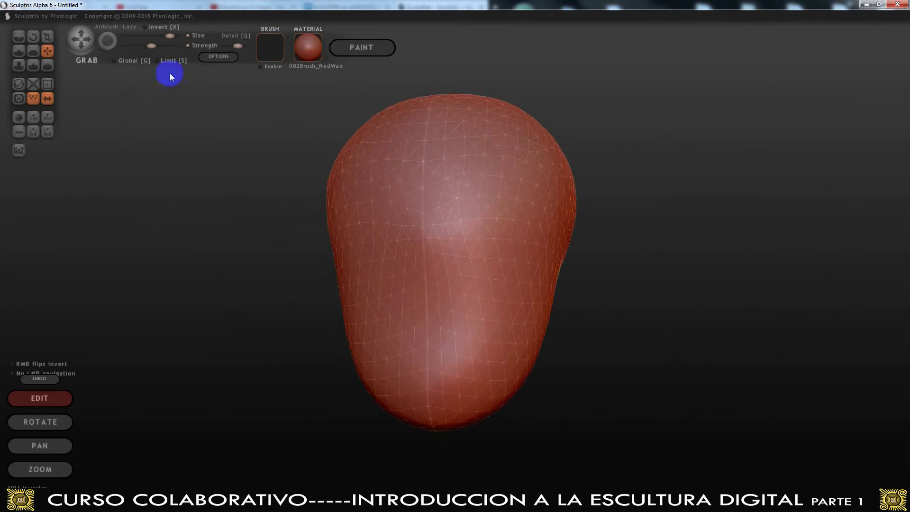
Reduce the Grab brush size slightly and push in the eye areas on the sides of the face
drag(167, 37, 162, 37)
mouse_move(258, 137)
right_down()
mouse_move(337, 184)
mouse_move(403, 203)
right_up()
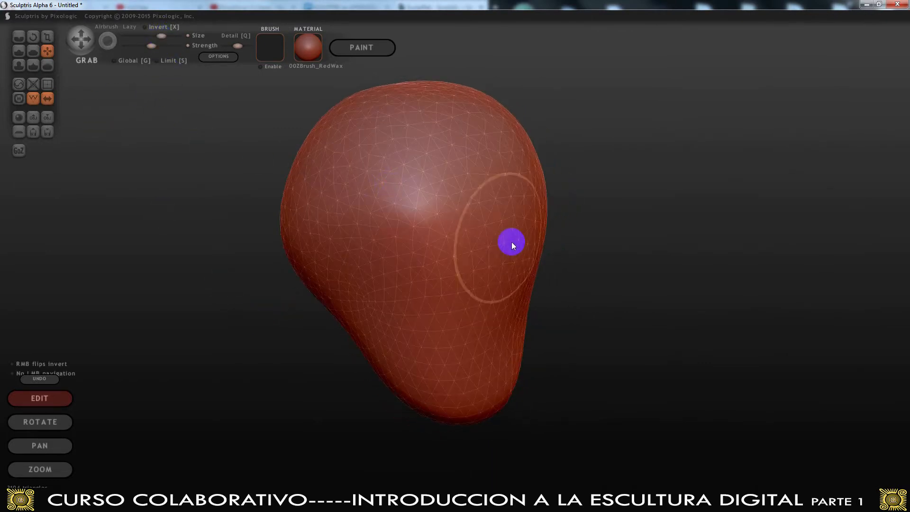
drag(498, 263, 462, 256)
right_drag(462, 256, 195, 230)
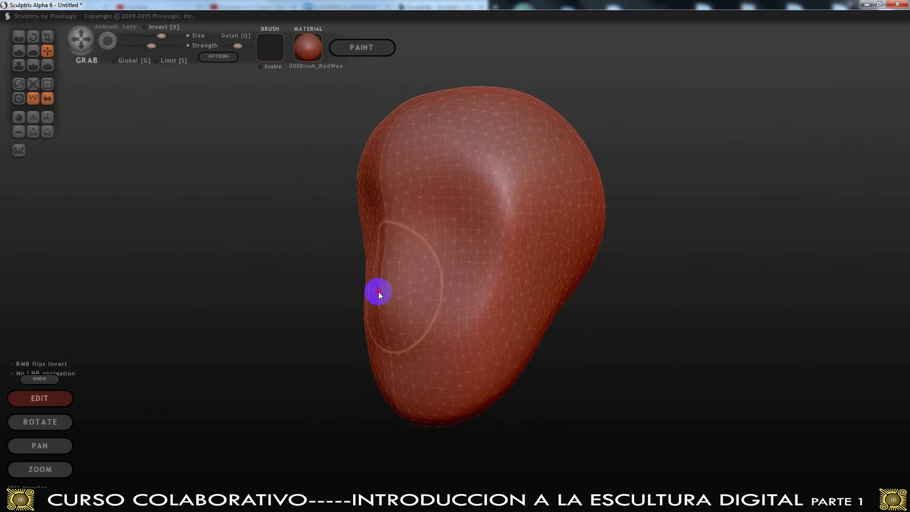
right_drag(351, 290, 531, 291)
Pull a pointed nose forward from the middle of the face with Grab, working from the side
drag(460, 335, 467, 312)
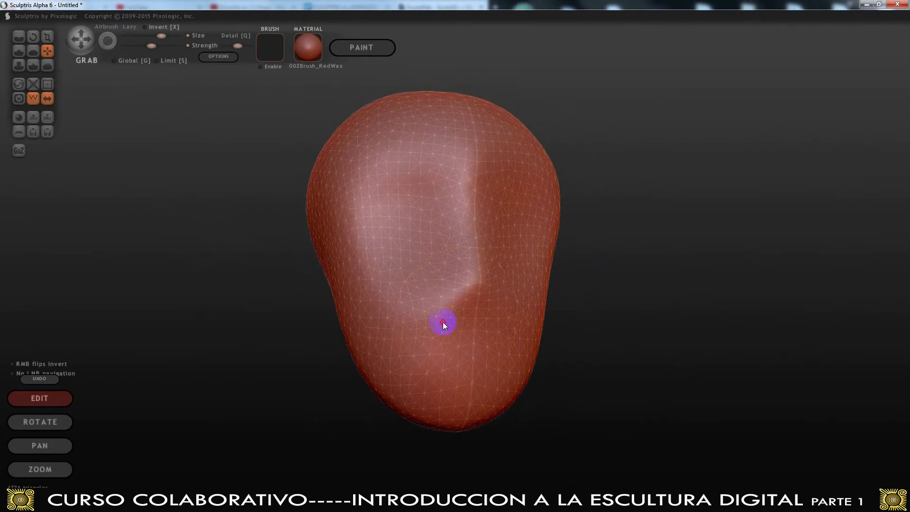
right_drag(442, 321, 510, 297)
drag(508, 304, 519, 288)
mouse_move(499, 360)
mouse_down()
mouse_move(491, 330)
mouse_move(522, 298)
mouse_up()
right_drag(521, 299, 356, 300)
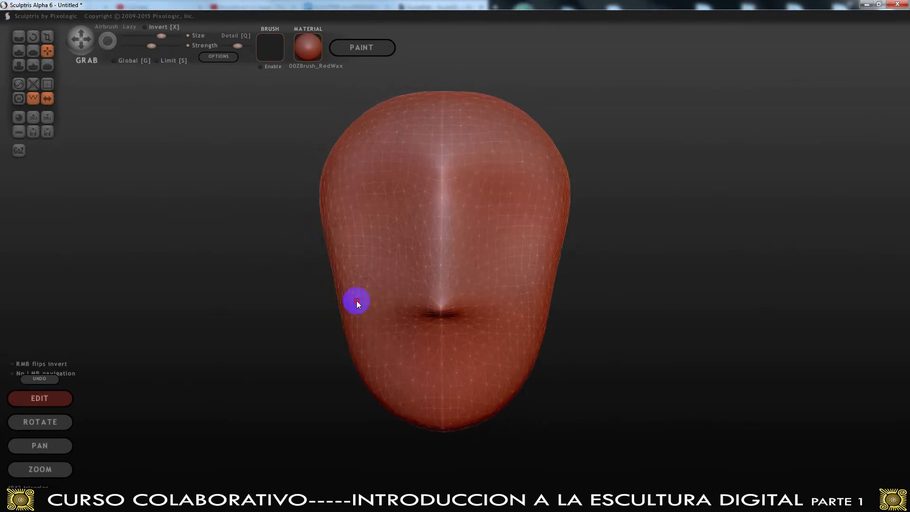
right_drag(439, 300, 374, 250)
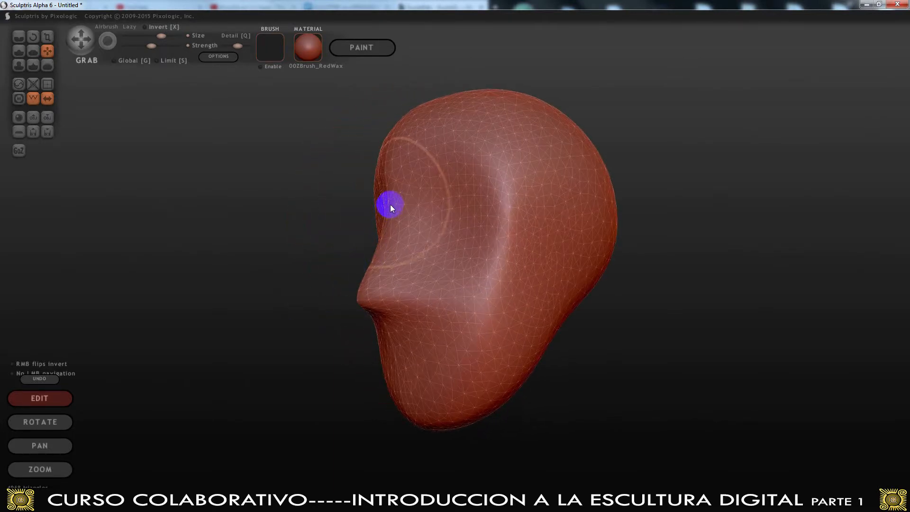
Pull the brow area forward above the eye sockets with Grab, checking the face from the front
mouse_move(397, 206)
right_down()
mouse_move(524, 233)
mouse_move(542, 197)
mouse_move(634, 195)
right_up()
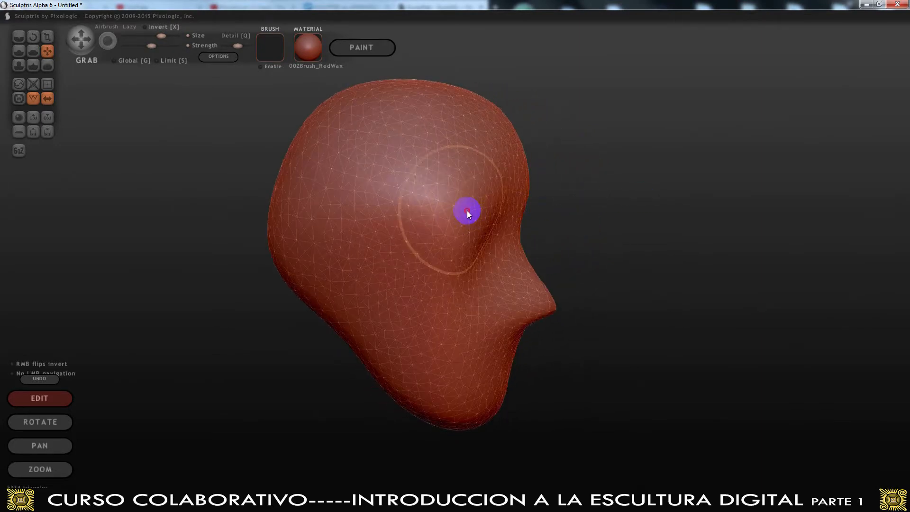
drag(468, 210, 511, 210)
mouse_move(511, 210)
right_down()
mouse_move(379, 187)
mouse_move(276, 223)
mouse_move(373, 269)
right_up()
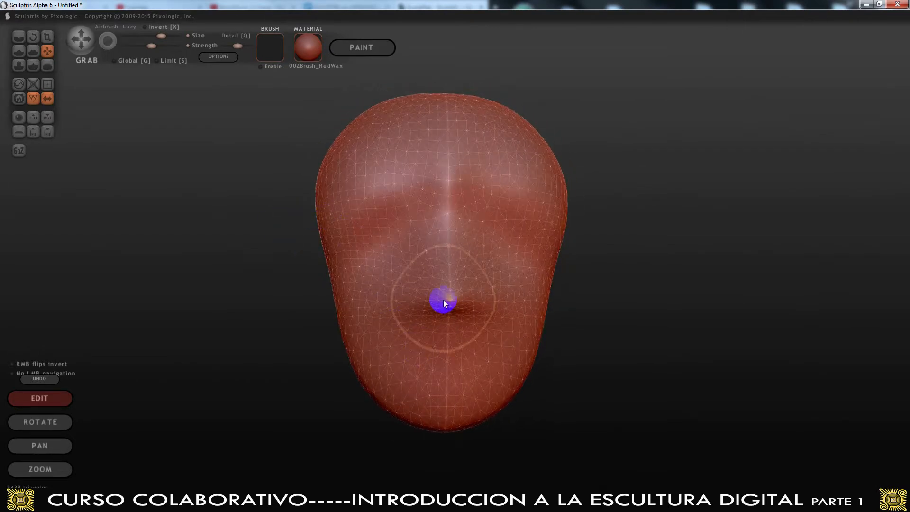
right_drag(502, 307, 321, 297)
right_drag(567, 294, 617, 304)
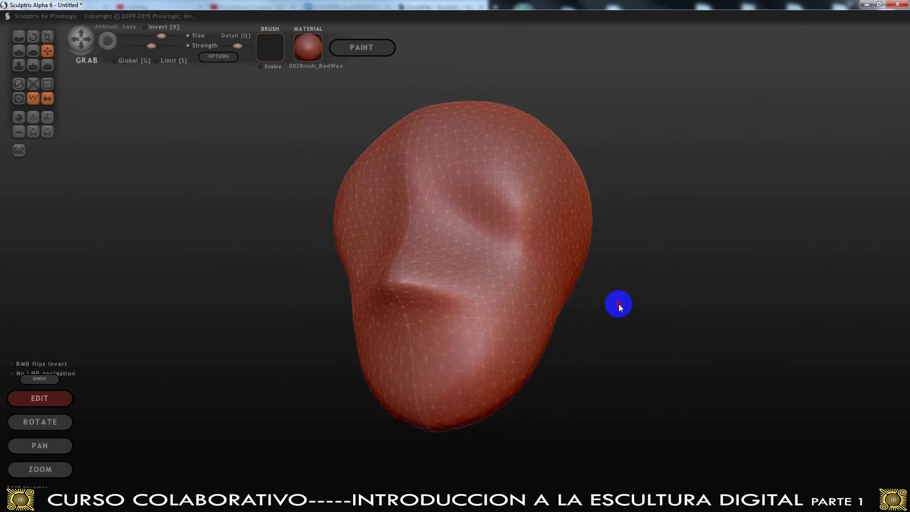
Adjust the Grab brush size and reshape the jaw, nape and back of the skull from the side
drag(502, 386, 493, 401)
drag(175, 47, 163, 36)
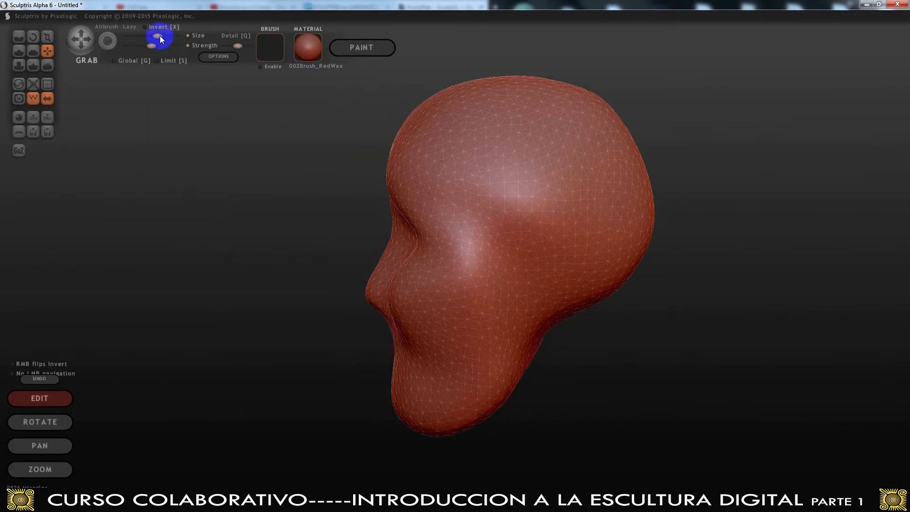
right_drag(522, 218, 563, 229)
scroll(541, 223, down, 4)
drag(491, 151, 474, 137)
mouse_move(468, 146)
right_down()
mouse_move(492, 145)
mouse_move(362, 138)
right_up()
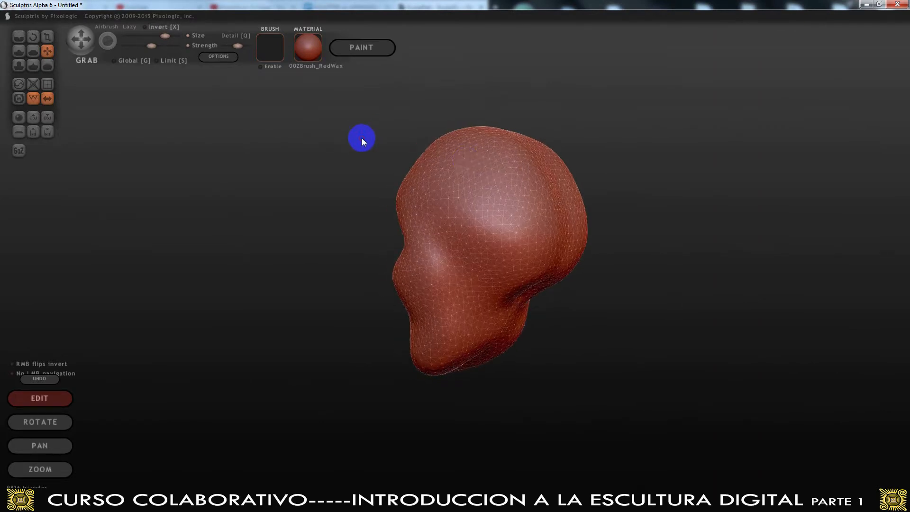
Push up the underside of the jaw with Grab and check the head from several angles
right_drag(512, 228, 566, 235)
drag(436, 370, 440, 353)
mouse_move(441, 353)
right_down()
mouse_move(624, 380)
mouse_move(624, 355)
mouse_move(592, 346)
right_up()
mouse_move(375, 300)
right_down()
mouse_move(396, 300)
mouse_move(341, 305)
mouse_move(441, 315)
mouse_move(331, 211)
mouse_move(395, 278)
mouse_move(370, 282)
mouse_move(330, 349)
right_up()
right_drag(374, 277, 586, 224)
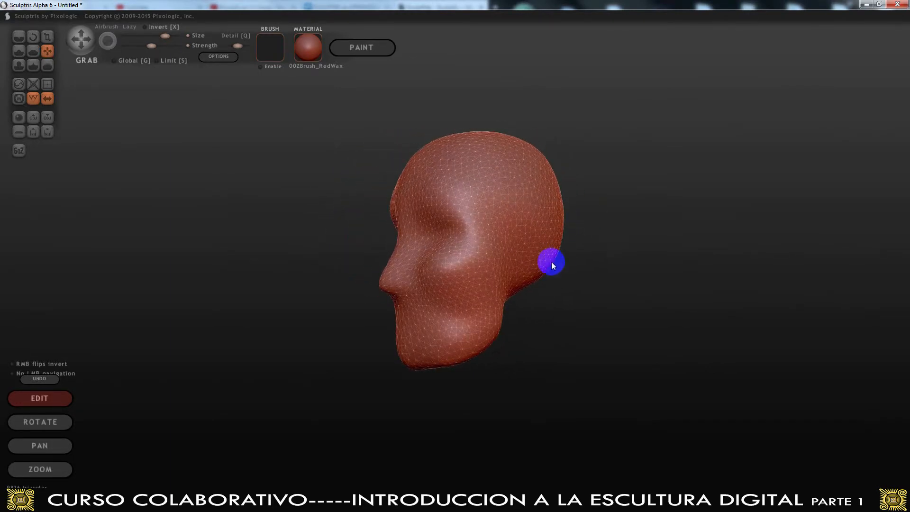
right_drag(534, 280, 120, 291)
right_drag(589, 285, 771, 255)
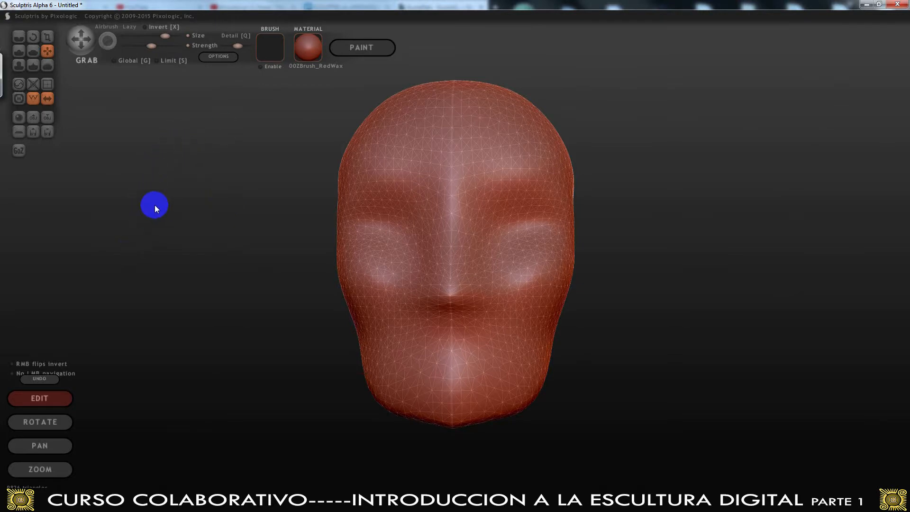
Turn off the wireframe display and switch to the Draw brush with a smaller size
mouse_move(213, 224)
mouse_down()
mouse_move(240, 252)
mouse_move(239, 235)
mouse_move(226, 235)
mouse_up()
mouse_move(278, 253)
mouse_down()
mouse_move(250, 274)
mouse_move(249, 262)
mouse_move(266, 258)
mouse_up()
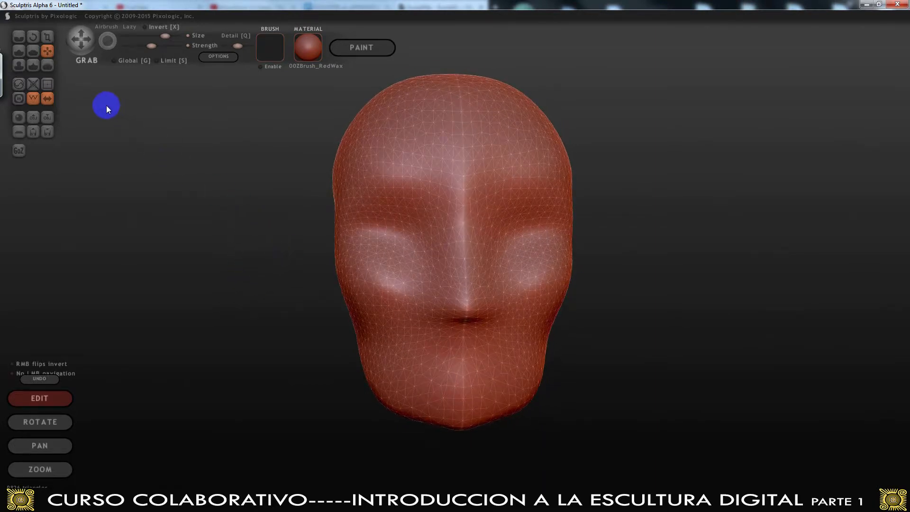
click(33, 98)
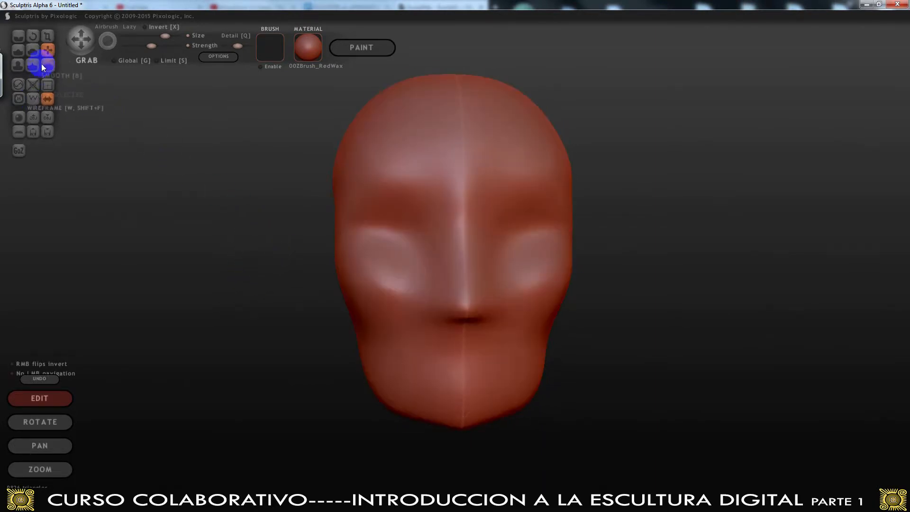
click(18, 50)
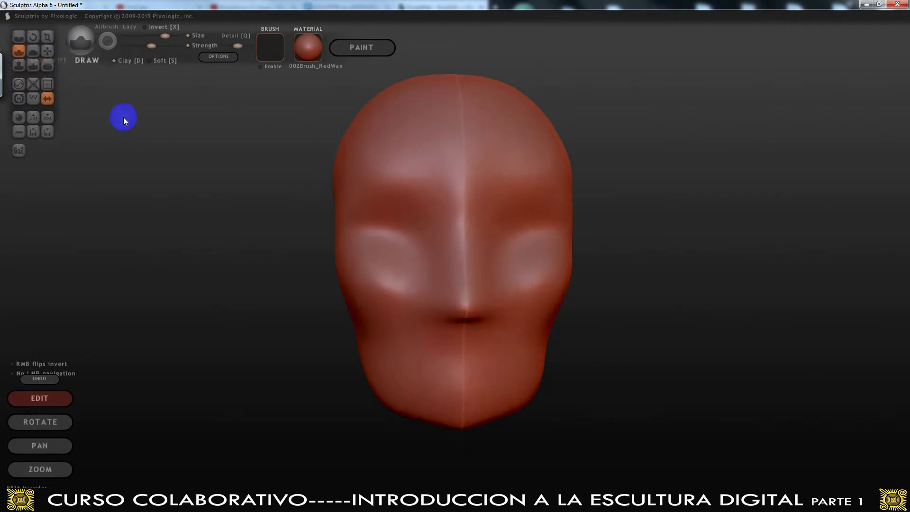
alt+drag(252, 260, 275, 238)
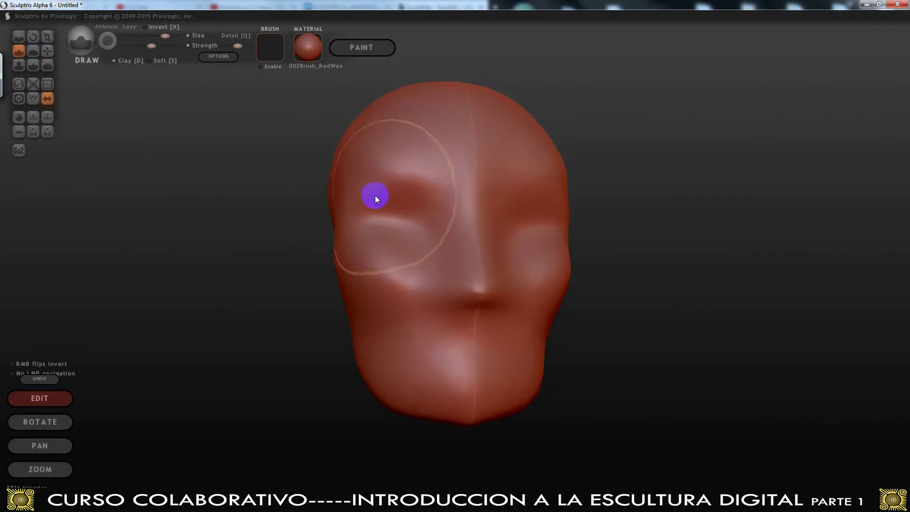
drag(163, 34, 148, 34)
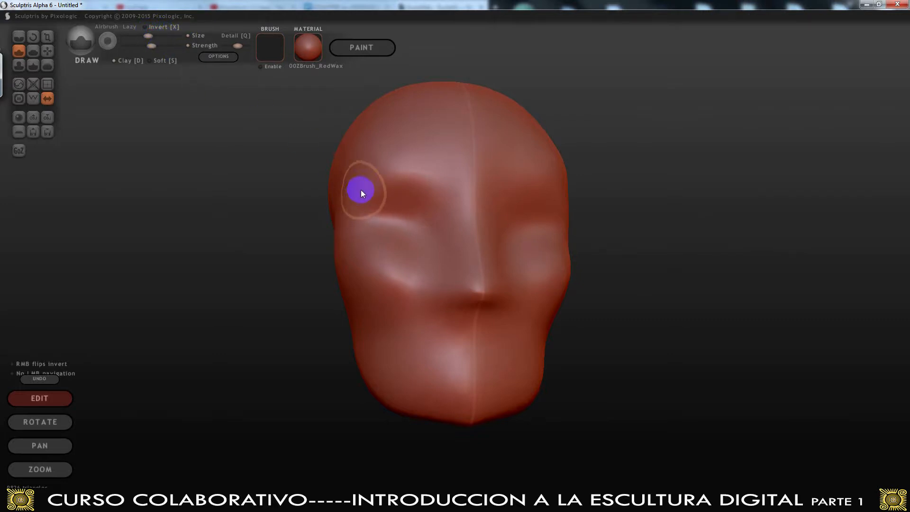
Build up the brow ridges above both eyes with Draw and smooth them into the forehead
mouse_move(351, 196)
mouse_down()
mouse_move(416, 185)
mouse_move(439, 193)
mouse_move(394, 173)
mouse_move(349, 192)
mouse_move(425, 181)
mouse_move(350, 189)
mouse_up()
mouse_move(386, 164)
shift+mouse_down()
mouse_move(441, 173)
mouse_move(345, 179)
shift+mouse_up()
alt+drag(263, 246, 280, 255)
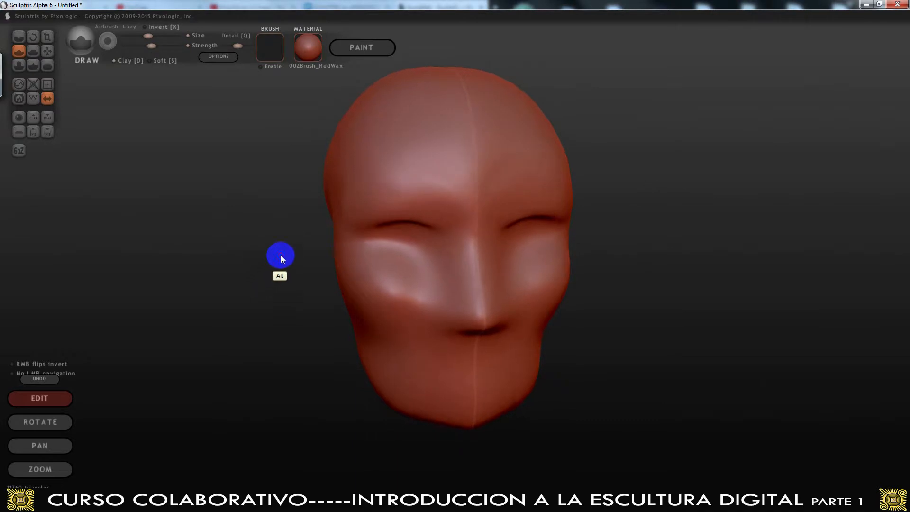
mouse_move(430, 203)
mouse_down()
mouse_move(447, 211)
mouse_move(352, 208)
mouse_move(450, 211)
mouse_move(349, 215)
mouse_move(439, 206)
mouse_move(353, 181)
mouse_move(442, 190)
mouse_up()
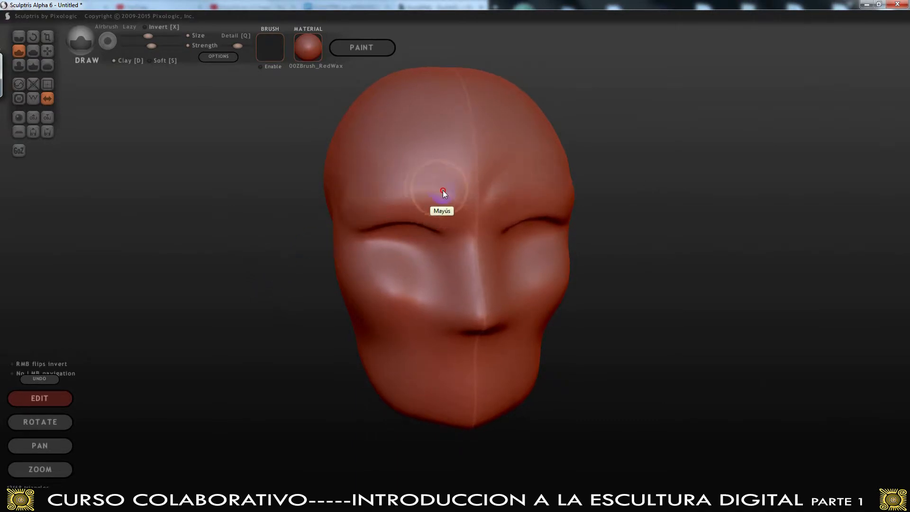
alt+drag(268, 263, 350, 234)
mouse_move(423, 198)
shift+mouse_down()
mouse_move(389, 192)
mouse_move(288, 205)
shift+mouse_up()
mouse_move(363, 204)
mouse_down()
mouse_move(426, 195)
mouse_move(458, 209)
mouse_move(366, 197)
mouse_move(420, 197)
mouse_move(419, 175)
mouse_move(473, 183)
mouse_move(417, 168)
mouse_move(508, 175)
mouse_move(481, 189)
mouse_move(437, 148)
mouse_move(513, 148)
mouse_move(358, 149)
mouse_move(379, 129)
mouse_move(339, 148)
mouse_move(396, 173)
mouse_move(458, 172)
mouse_move(456, 138)
mouse_up()
Add volume to the sides of the nose with Draw to form the nostril wings
drag(260, 230, 411, 223)
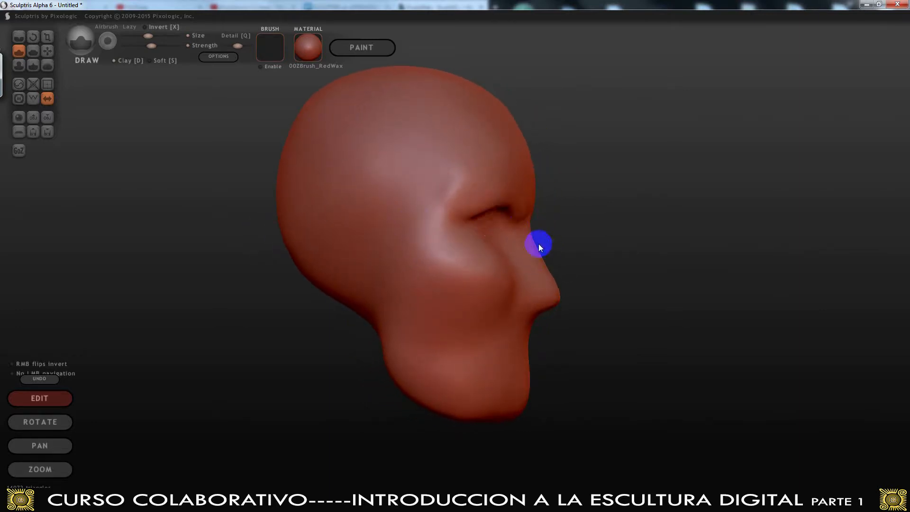
mouse_move(548, 249)
alt+mouse_down()
mouse_move(487, 240)
mouse_move(498, 242)
alt+mouse_up()
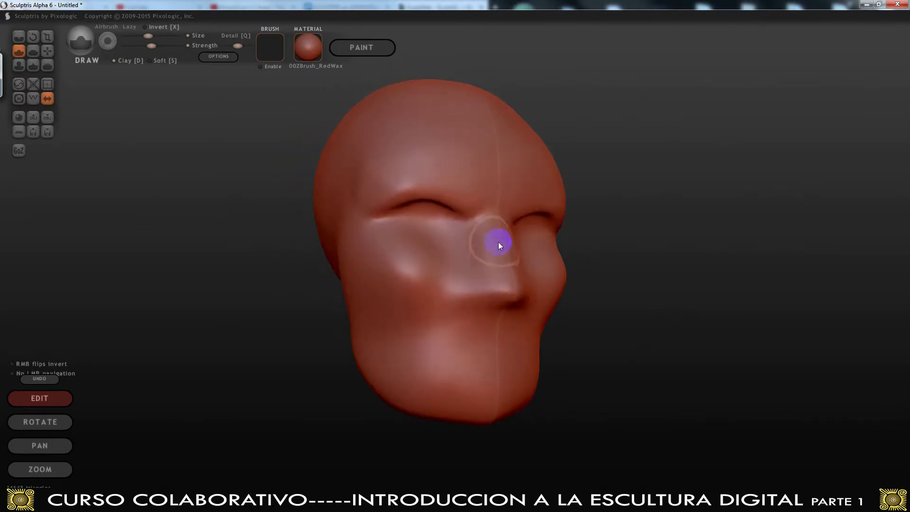
mouse_move(486, 282)
mouse_down()
mouse_move(447, 289)
mouse_move(438, 278)
mouse_up()
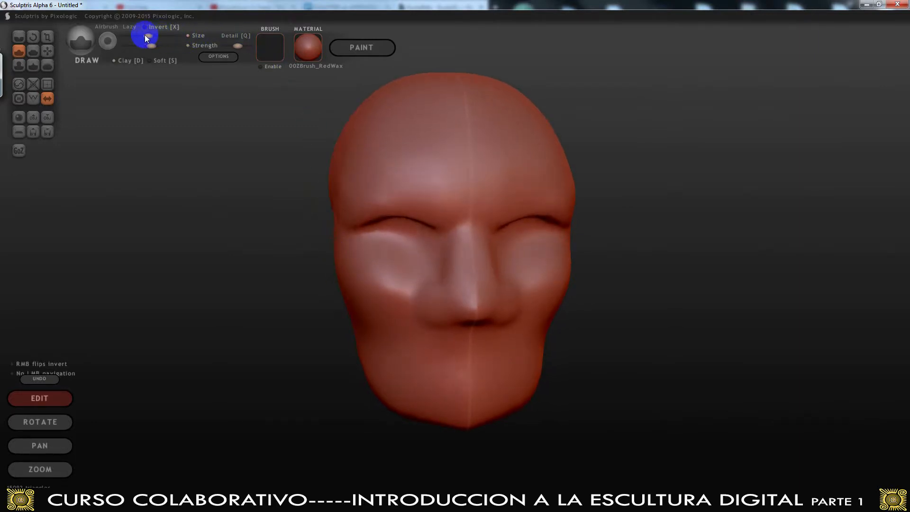
Reduce the Draw brush size and build up the cheekbones from below the eyes towards the temples, smoothing the strokes
click(144, 36)
click(142, 38)
click(143, 36)
mouse_move(365, 238)
mouse_down()
mouse_move(385, 251)
mouse_move(427, 247)
mouse_move(375, 244)
mouse_move(343, 260)
mouse_move(396, 264)
mouse_move(475, 246)
mouse_up()
shift+drag(418, 241, 466, 249)
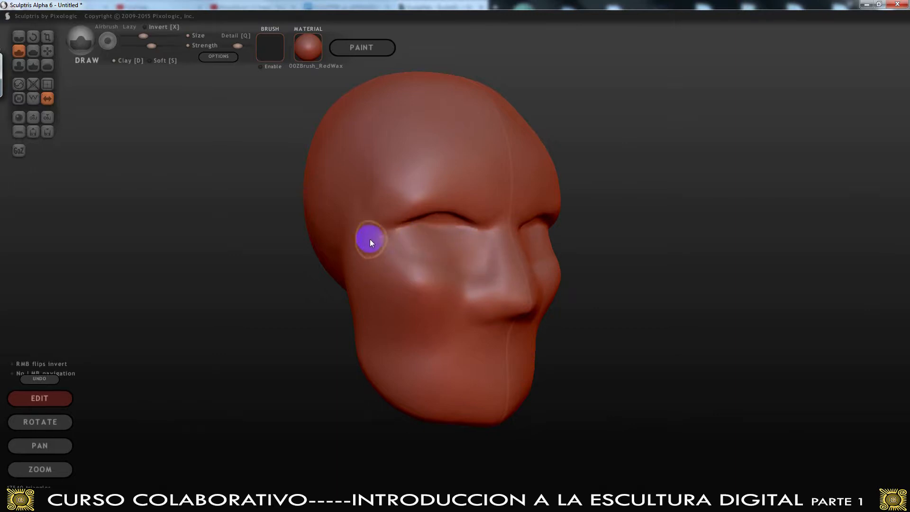
drag(380, 216, 374, 205)
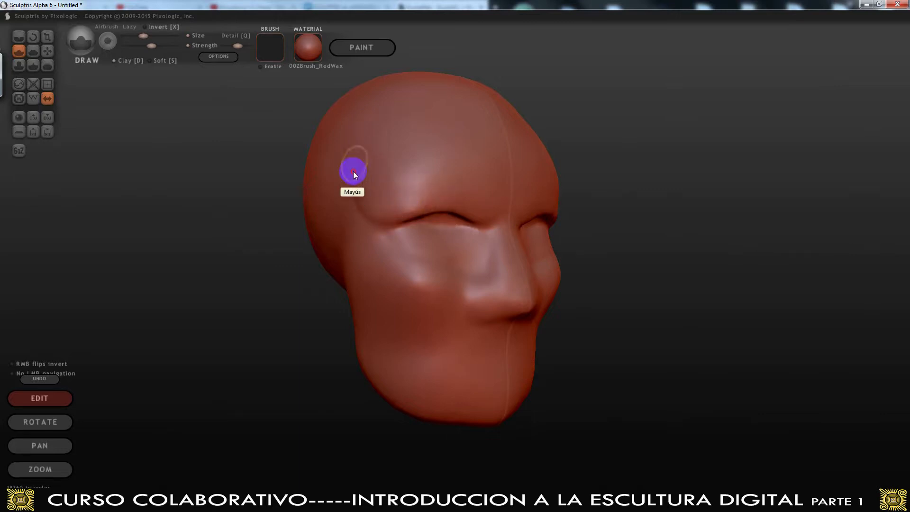
drag(345, 229, 359, 241)
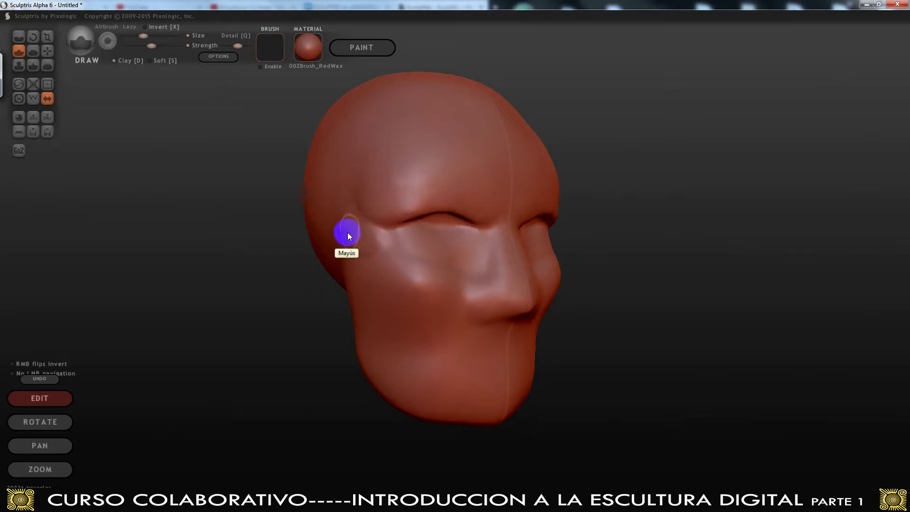
alt+drag(614, 259, 345, 248)
mouse_move(520, 236)
mouse_down()
mouse_move(505, 269)
mouse_move(422, 284)
mouse_move(449, 292)
mouse_move(421, 275)
mouse_up()
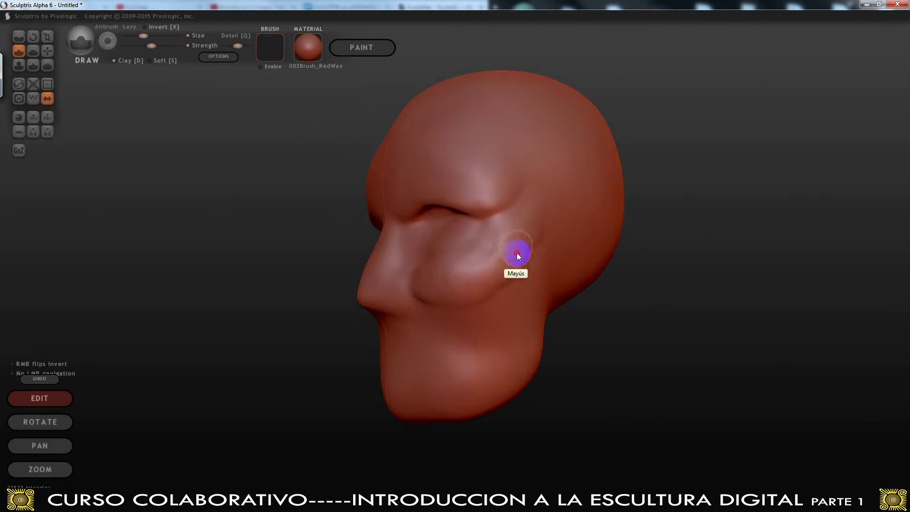
Shape the cheeks beside the nose with Draw and smooth them into the sides of the face
mouse_move(445, 300)
alt+mouse_down()
mouse_move(559, 300)
mouse_move(528, 289)
mouse_move(577, 288)
alt+mouse_up()
shift+drag(404, 253, 359, 242)
mouse_move(420, 280)
mouse_down()
mouse_move(374, 330)
mouse_move(371, 375)
mouse_move(387, 328)
mouse_move(406, 312)
mouse_move(368, 345)
mouse_up()
shift+drag(399, 292, 350, 296)
mouse_move(352, 370)
alt+mouse_down()
mouse_move(377, 386)
mouse_move(346, 374)
alt+mouse_up()
mouse_move(421, 271)
shift+mouse_down()
mouse_move(439, 256)
mouse_move(422, 273)
shift+mouse_up()
mouse_move(348, 218)
shift+mouse_down()
mouse_move(358, 197)
mouse_move(366, 265)
shift+mouse_up()
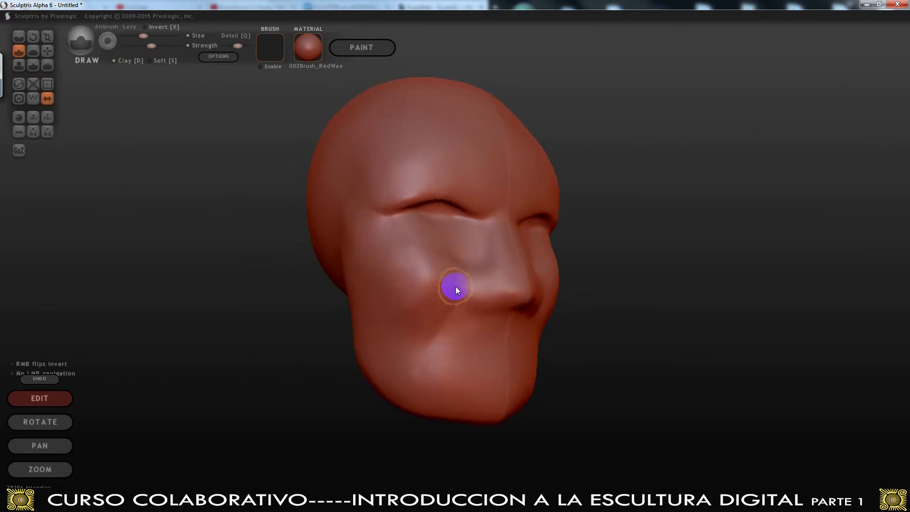
Define the folds running from the nostrils towards the mouth corners and smooth the surrounding cheeks
mouse_move(416, 314)
shift+mouse_down()
mouse_move(397, 359)
mouse_move(443, 291)
shift+mouse_up()
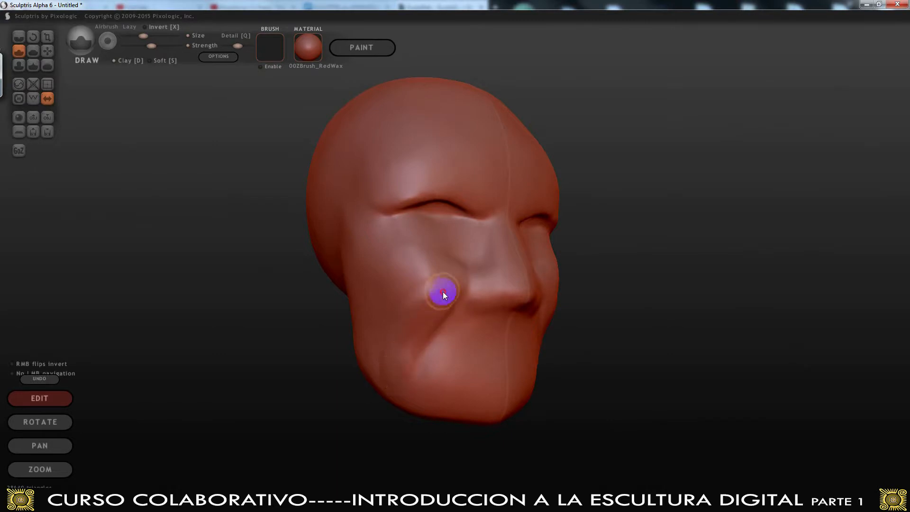
mouse_move(395, 349)
shift+mouse_down()
mouse_move(435, 289)
mouse_move(436, 297)
shift+mouse_up()
mouse_move(342, 328)
mouse_down()
mouse_move(305, 330)
mouse_move(327, 305)
mouse_up()
alt+drag(431, 303, 437, 299)
drag(303, 303, 322, 327)
drag(465, 285, 471, 287)
mouse_move(503, 241)
mouse_down()
mouse_move(470, 216)
mouse_move(490, 207)
mouse_up()
drag(605, 284, 559, 285)
shift+drag(459, 302, 473, 286)
Add volume around the mouth and chin with Draw and smooth the area
drag(588, 284, 621, 304)
mouse_move(445, 290)
mouse_down()
mouse_move(450, 303)
mouse_move(482, 213)
mouse_up()
alt+drag(460, 310, 443, 319)
drag(601, 302, 536, 281)
mouse_move(397, 359)
mouse_down()
mouse_move(452, 351)
mouse_move(450, 375)
mouse_up()
mouse_move(402, 353)
shift+mouse_down()
mouse_move(382, 346)
mouse_move(419, 337)
mouse_move(507, 366)
shift+mouse_up()
drag(592, 341, 488, 330)
drag(583, 322, 725, 296)
Reshape the brows, eye sockets and chin with the Grab brush at a larger size
click(47, 51)
drag(202, 175, 503, 241)
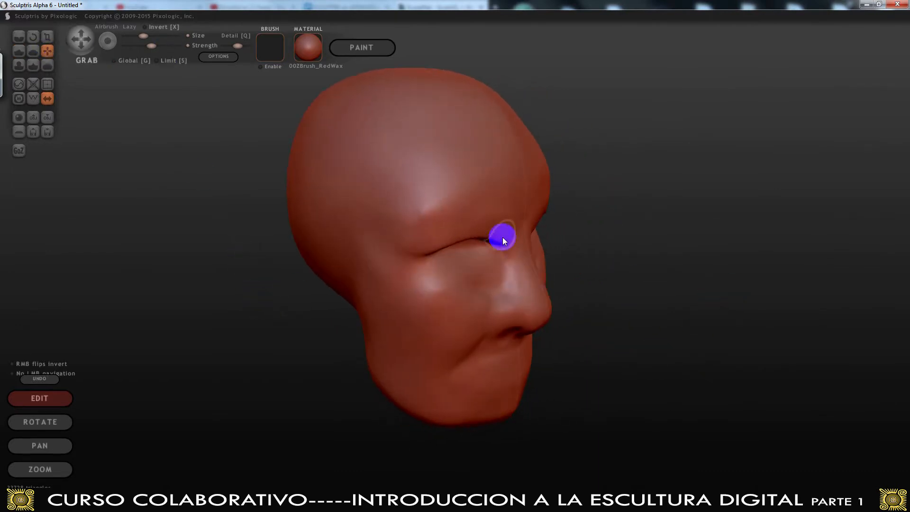
drag(145, 36, 149, 36)
drag(570, 216, 533, 236)
mouse_move(536, 230)
mouse_down()
mouse_move(547, 232)
mouse_move(409, 221)
mouse_move(255, 281)
mouse_up()
alt+drag(380, 311, 479, 198)
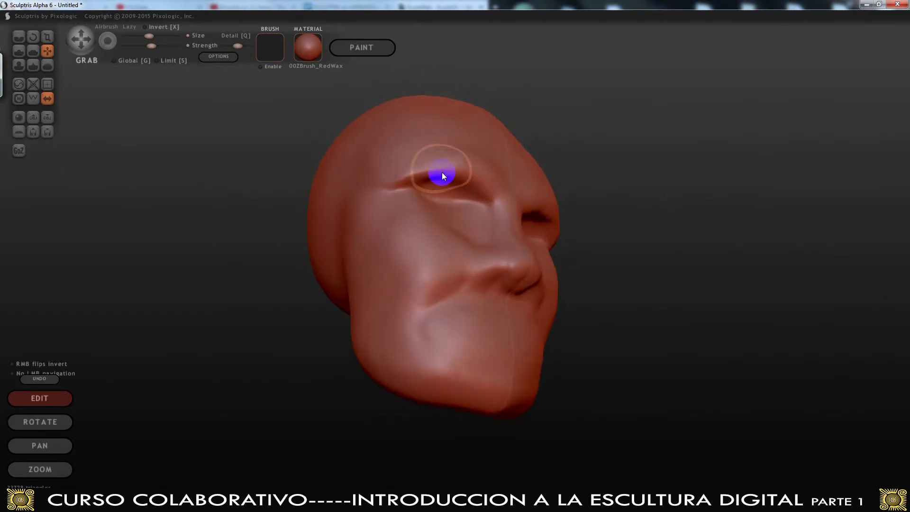
alt+drag(418, 175, 529, 294)
drag(528, 355, 498, 422)
alt+drag(568, 390, 371, 388)
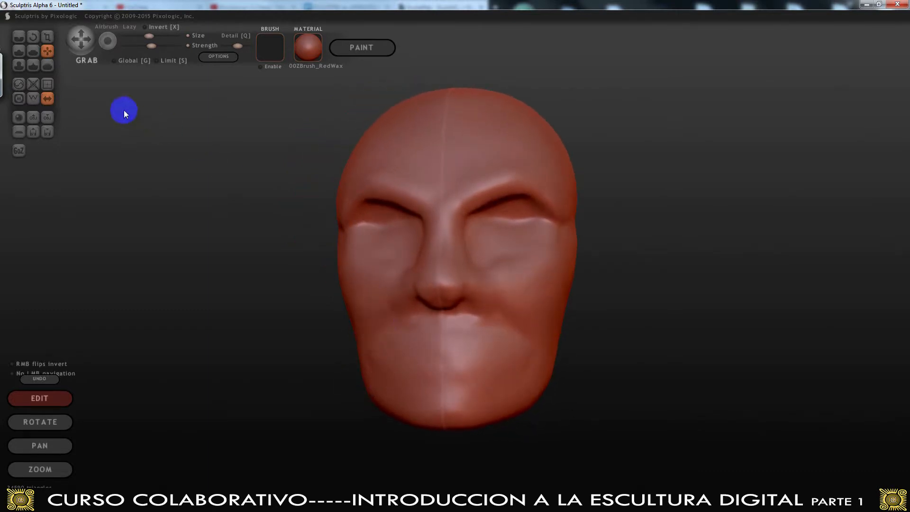
Return to the Draw brush at a smaller size and build up the brow ridges above the eyes
click(21, 50)
alt+drag(331, 201, 416, 201)
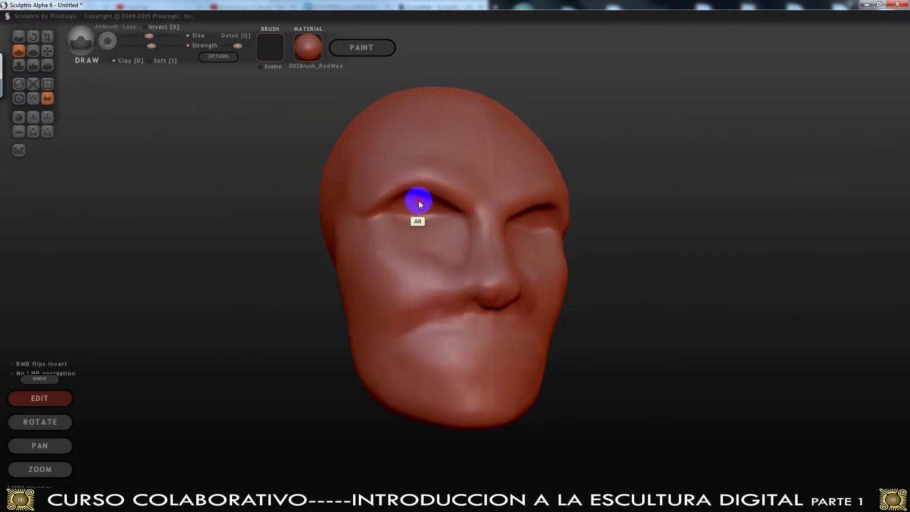
click(313, 60)
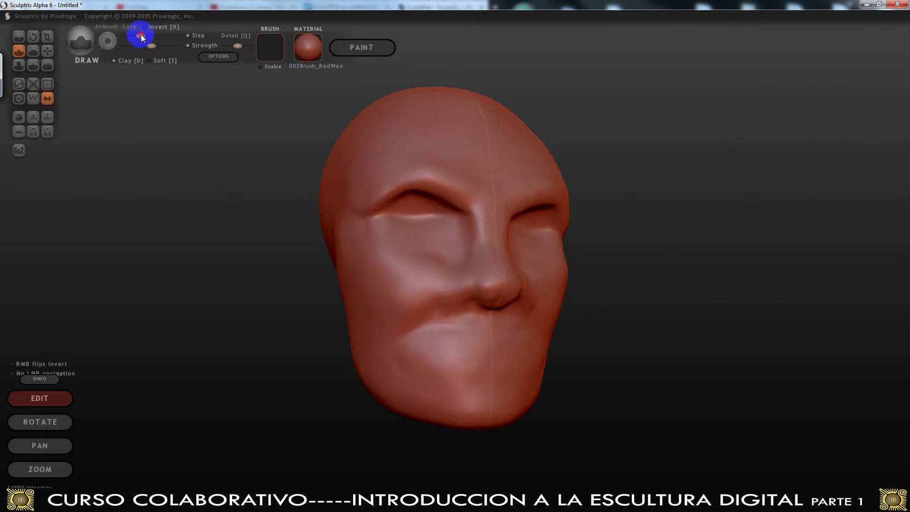
mouse_move(358, 204)
mouse_down()
mouse_move(387, 187)
mouse_move(434, 185)
mouse_move(471, 210)
mouse_up()
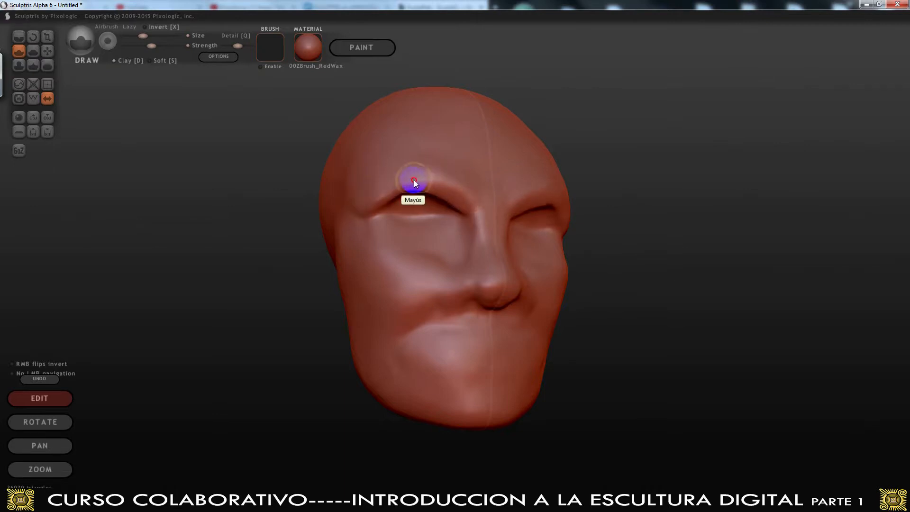
mouse_move(593, 202)
alt+mouse_down()
mouse_move(443, 217)
mouse_move(445, 238)
alt+mouse_up()
Add volume along the nostril wings and sharpen the folds between the nose and the mouth corners with Draw
mouse_move(468, 303)
mouse_down()
mouse_move(477, 304)
mouse_move(427, 301)
mouse_move(420, 319)
mouse_move(465, 306)
mouse_move(497, 283)
mouse_up()
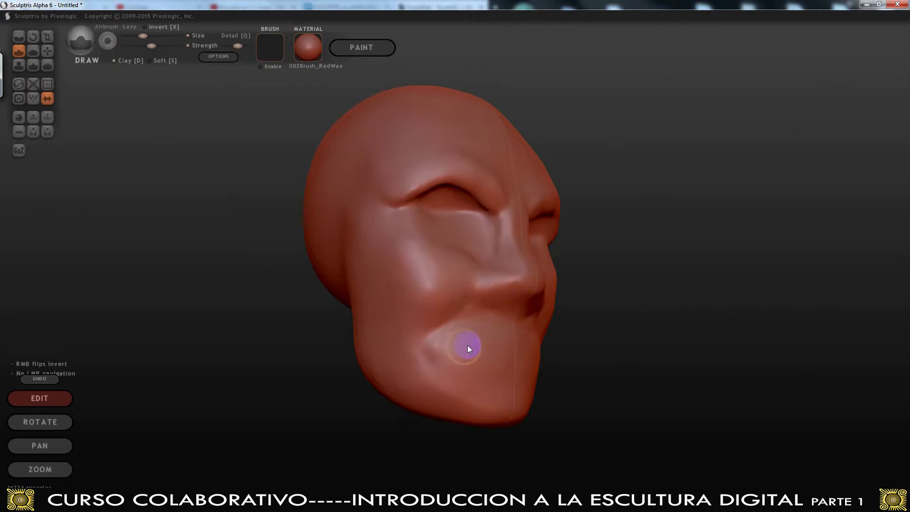
mouse_move(478, 269)
mouse_down()
mouse_move(416, 314)
mouse_move(394, 363)
mouse_move(444, 294)
mouse_up()
mouse_move(616, 291)
alt+mouse_down()
mouse_move(505, 283)
mouse_move(400, 303)
mouse_move(497, 329)
mouse_move(473, 298)
mouse_move(520, 353)
alt+mouse_up()
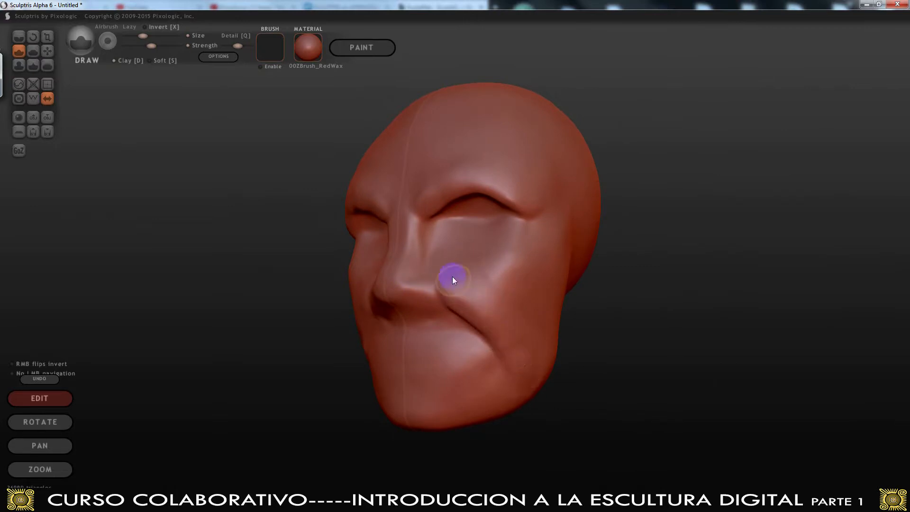
alt+drag(610, 314, 607, 282)
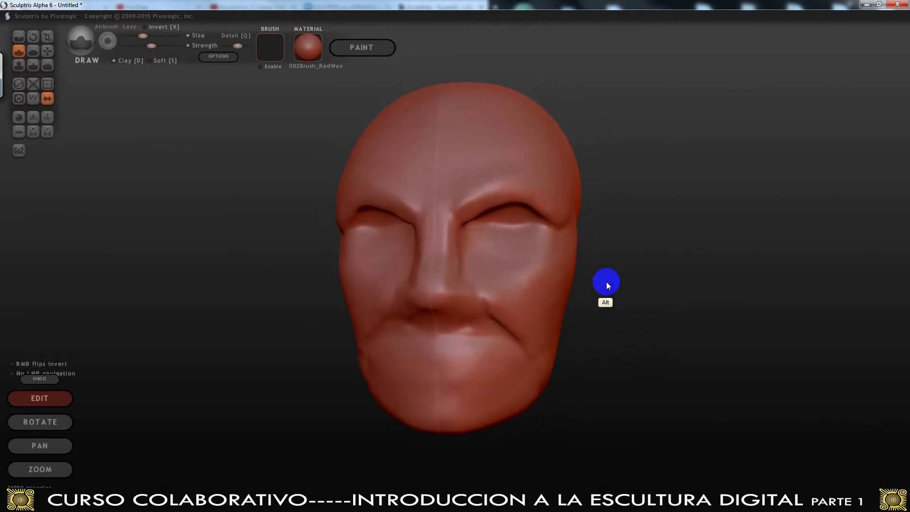
Refine the nose bridge, nose sides and facial contour with an enlarged Grab brush, working from several angles
click(46, 51)
click(143, 38)
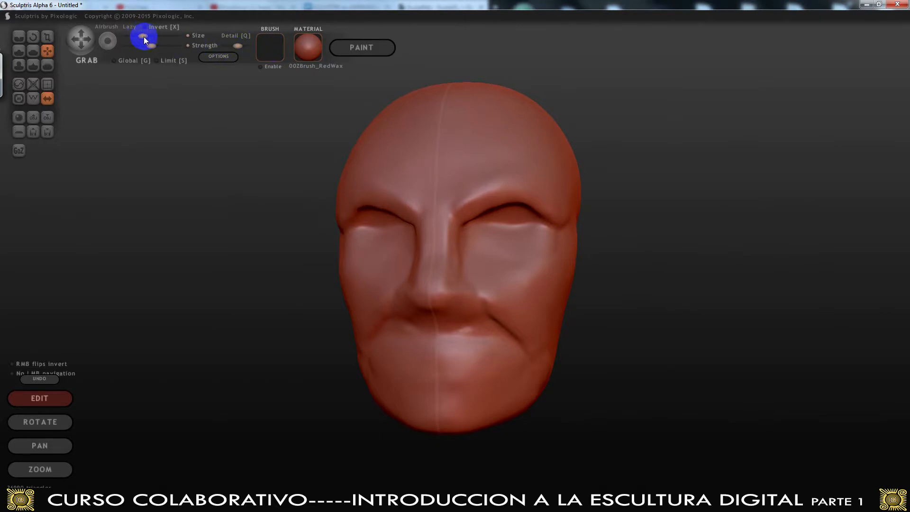
drag(145, 36, 151, 37)
drag(413, 237, 428, 237)
drag(299, 259, 337, 256)
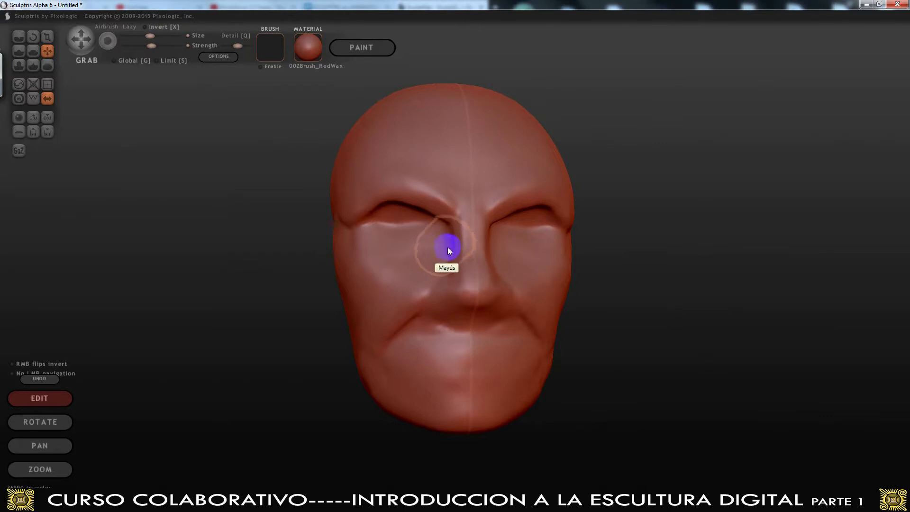
mouse_move(396, 285)
alt+mouse_down()
mouse_move(461, 271)
mouse_move(544, 287)
mouse_move(540, 307)
mouse_move(539, 277)
alt+mouse_up()
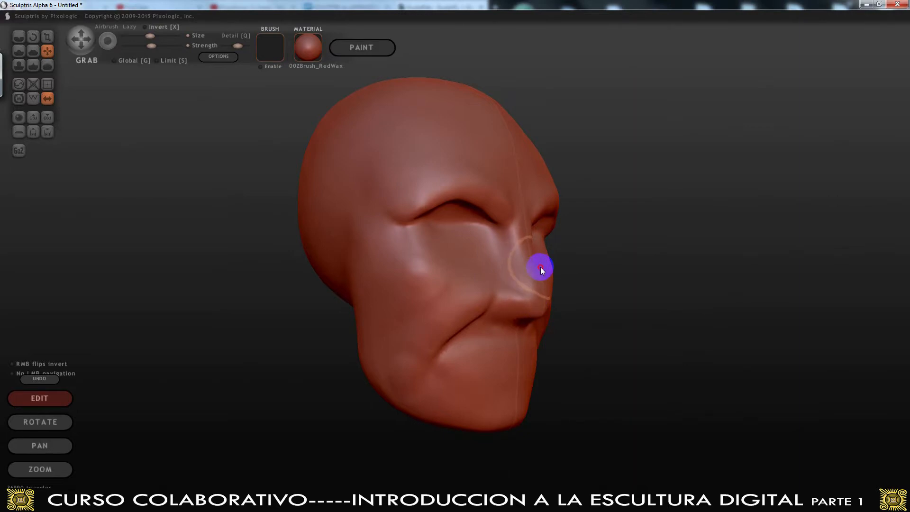
mouse_move(582, 261)
alt+mouse_down()
mouse_move(377, 236)
mouse_move(413, 307)
alt+mouse_up()
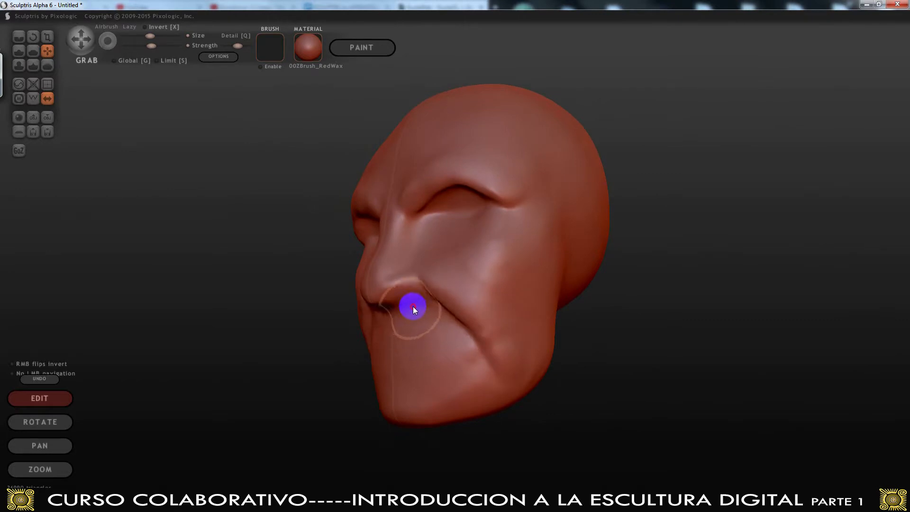
alt+drag(320, 328, 524, 341)
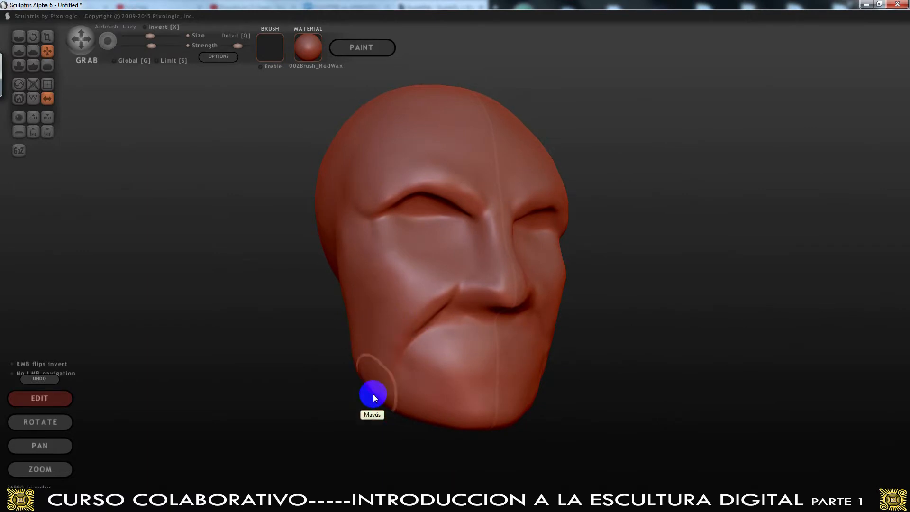
alt+drag(325, 372, 290, 362)
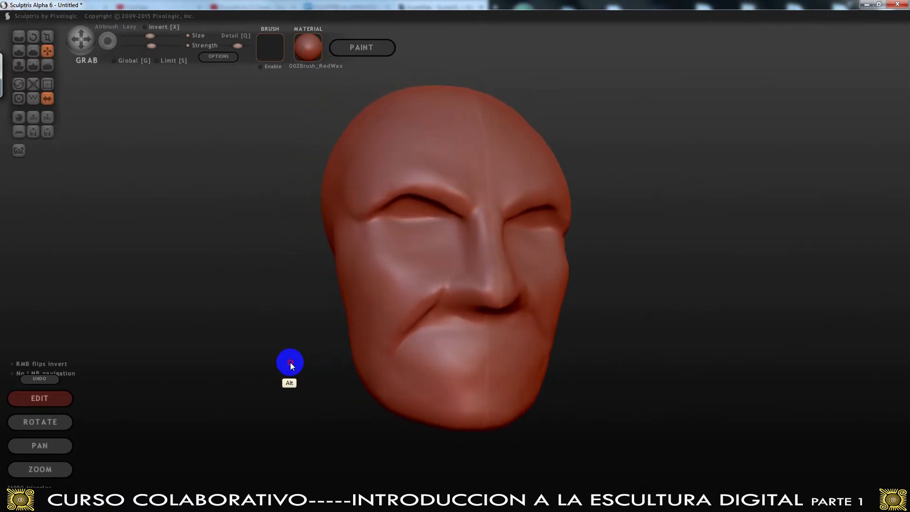
Select the Draw brush, turn on the wireframe display and examine the mesh density across the face and cheek
click(19, 51)
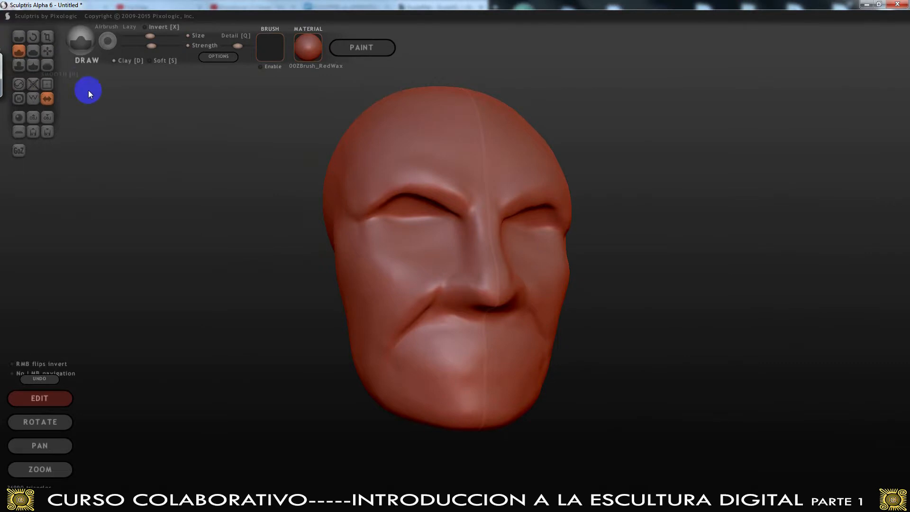
click(33, 98)
mouse_move(220, 243)
alt+mouse_down()
mouse_move(166, 214)
mouse_move(144, 183)
mouse_move(248, 194)
mouse_move(350, 243)
mouse_move(248, 255)
alt+mouse_up()
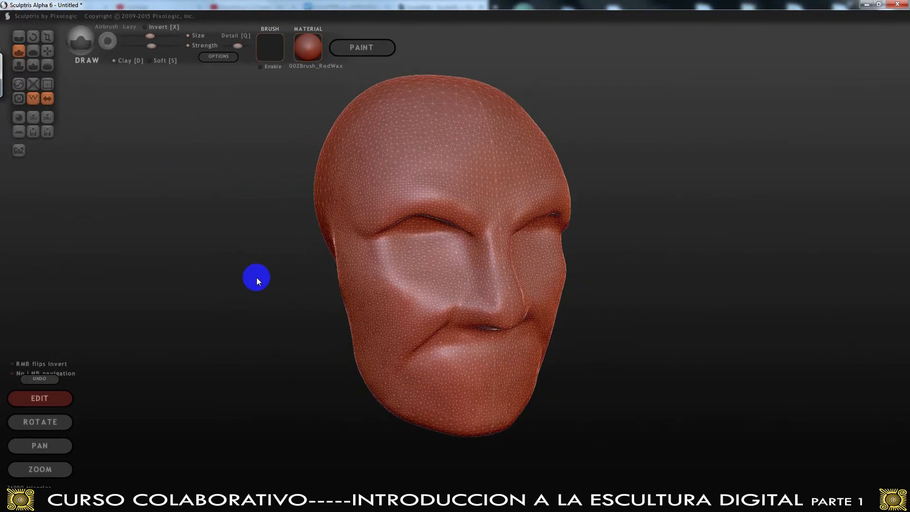
mouse_move(303, 180)
alt+mouse_down()
mouse_move(297, 211)
mouse_move(339, 168)
alt+mouse_up()
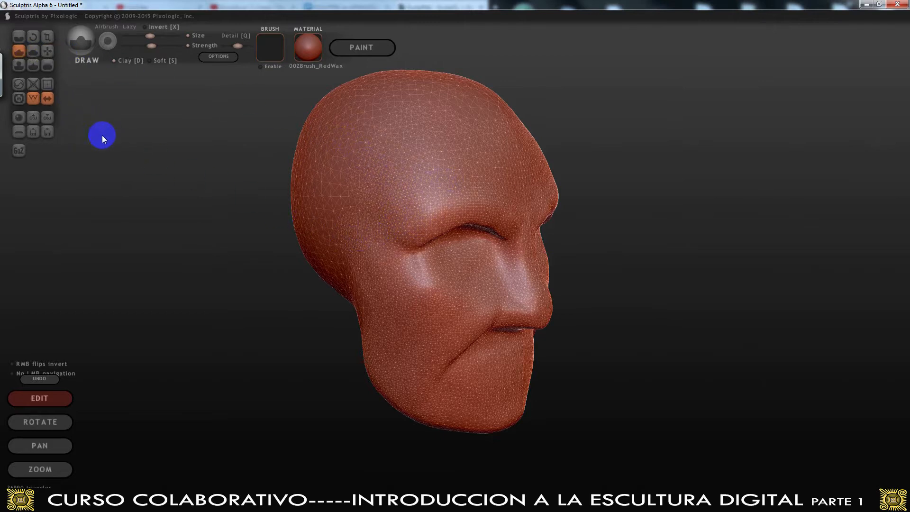
alt+drag(183, 291, 200, 236)
drag(148, 175, 306, 308)
scroll(371, 345, up, 3)
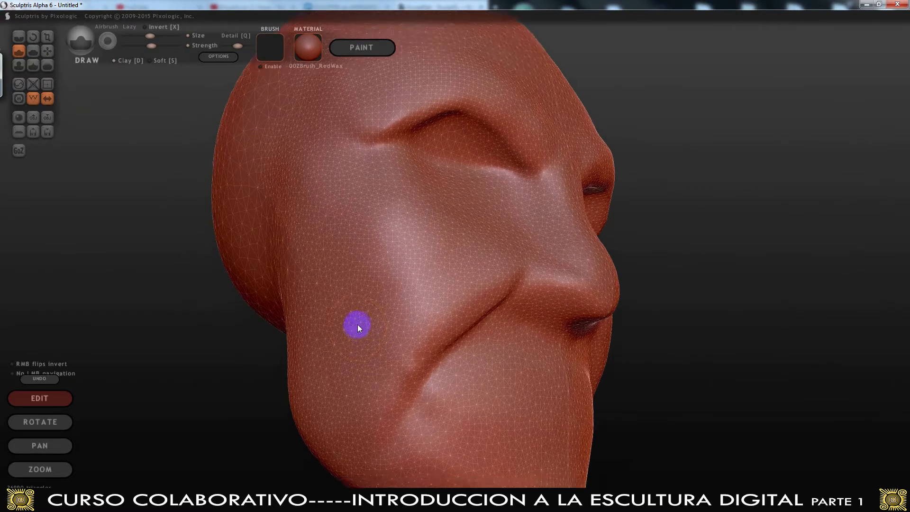
scroll(355, 322, up, 3)
alt+drag(369, 224, 308, 239)
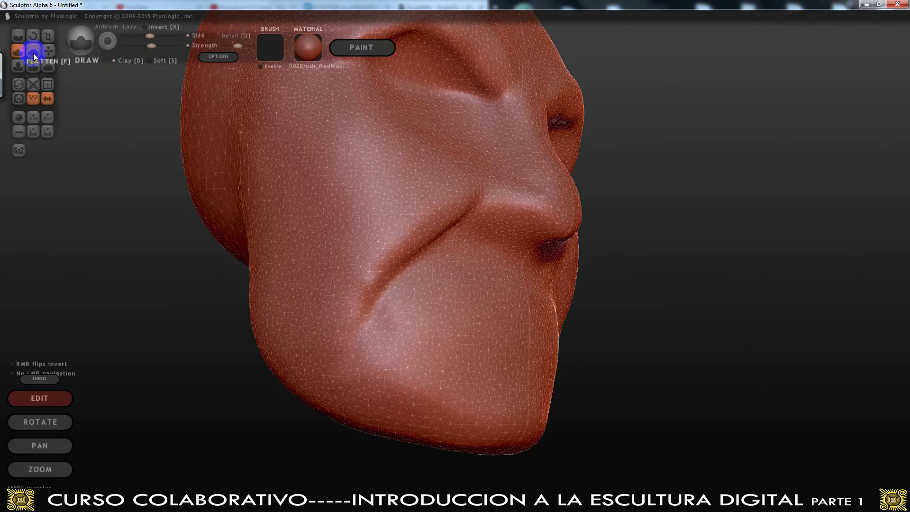
Switch to the Reduce Brush and increase its size
click(47, 36)
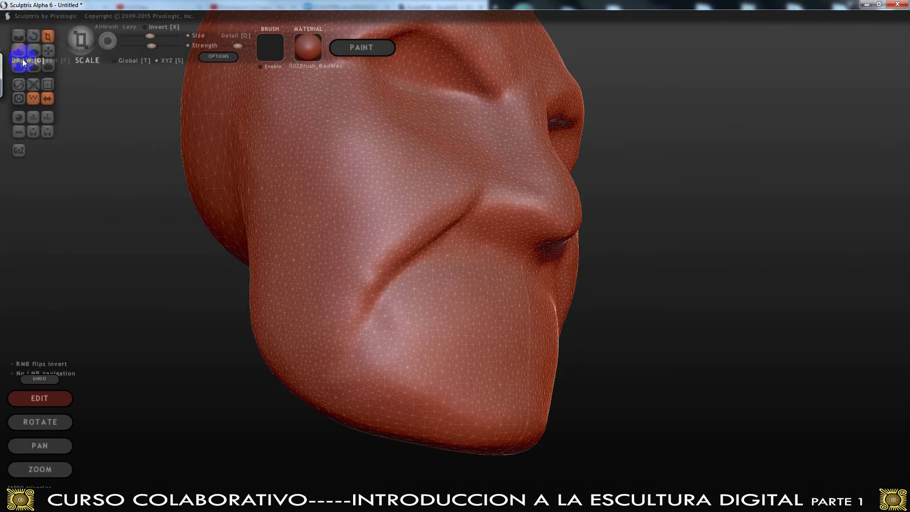
click(19, 85)
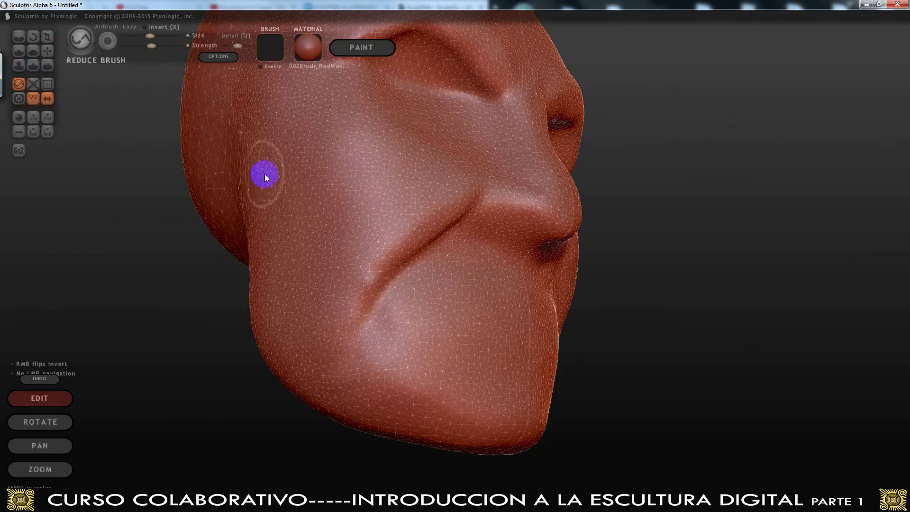
drag(144, 208, 196, 223)
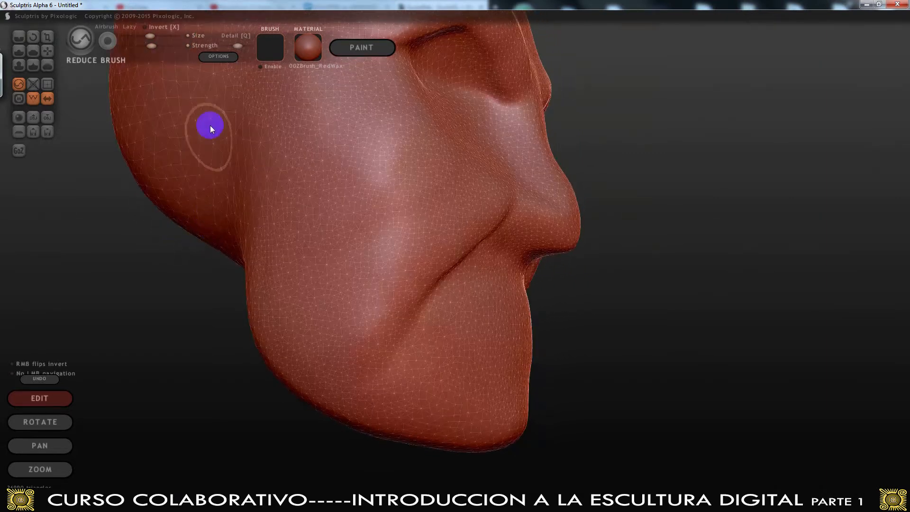
click(153, 35)
click(160, 33)
drag(153, 33, 158, 34)
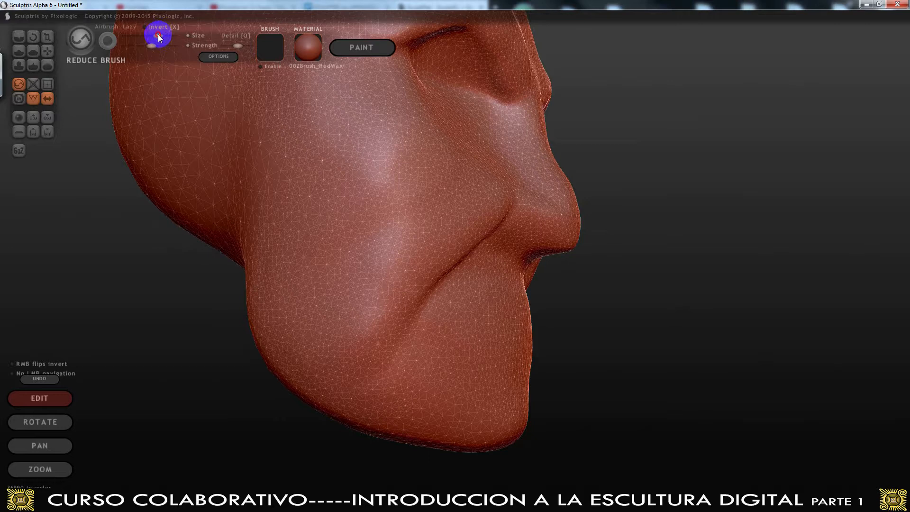
Lower the mesh density over the cheek, jaw and mouth area with the Reduce Brush
mouse_move(270, 163)
mouse_down()
mouse_move(332, 183)
mouse_move(357, 141)
mouse_move(265, 175)
mouse_move(273, 332)
mouse_move(293, 319)
mouse_move(333, 166)
mouse_move(326, 277)
mouse_up()
mouse_move(212, 291)
alt+mouse_down()
mouse_move(162, 287)
mouse_move(166, 244)
alt+mouse_up()
mouse_move(292, 331)
mouse_down()
mouse_move(309, 363)
mouse_move(283, 349)
mouse_move(313, 350)
mouse_move(306, 361)
mouse_move(348, 367)
mouse_move(316, 356)
mouse_move(226, 348)
mouse_move(201, 374)
mouse_up()
mouse_move(362, 313)
mouse_down()
mouse_move(454, 217)
mouse_move(466, 264)
mouse_move(482, 285)
mouse_move(501, 290)
mouse_move(483, 268)
mouse_move(471, 329)
mouse_move(506, 332)
mouse_move(445, 321)
mouse_move(522, 327)
mouse_move(450, 325)
mouse_move(498, 321)
mouse_move(418, 351)
mouse_move(488, 396)
mouse_move(400, 369)
mouse_move(500, 254)
mouse_move(204, 237)
mouse_move(147, 278)
mouse_up()
mouse_move(426, 244)
mouse_down()
mouse_move(487, 229)
mouse_move(462, 246)
mouse_move(430, 201)
mouse_move(388, 170)
mouse_move(405, 139)
mouse_move(396, 129)
mouse_up()
mouse_move(229, 165)
alt+mouse_down()
mouse_move(226, 197)
mouse_move(223, 150)
mouse_move(188, 159)
mouse_move(177, 136)
alt+mouse_up()
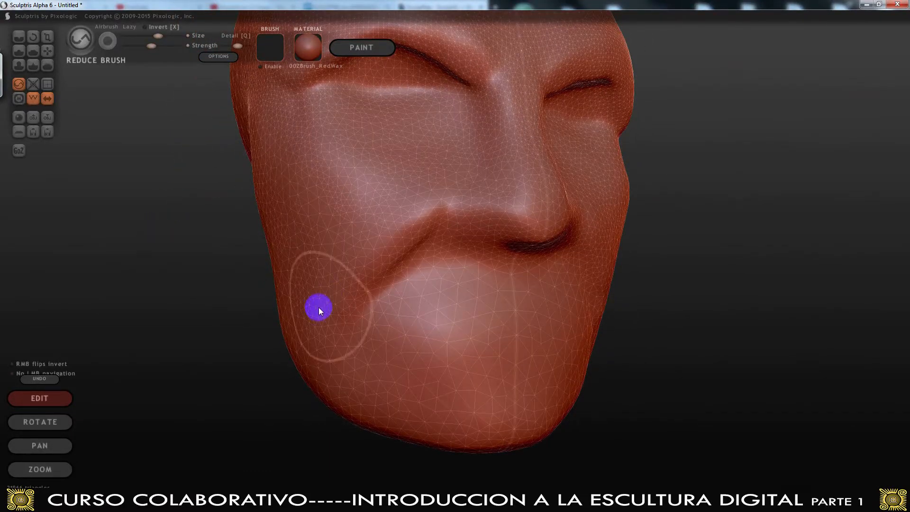
Lower the mesh density over the forehead and brows with the Reduce Brush, working on both sides of the head
click(45, 444)
mouse_move(242, 324)
mouse_down()
mouse_move(232, 348)
mouse_move(238, 453)
mouse_up()
drag(216, 394, 211, 334)
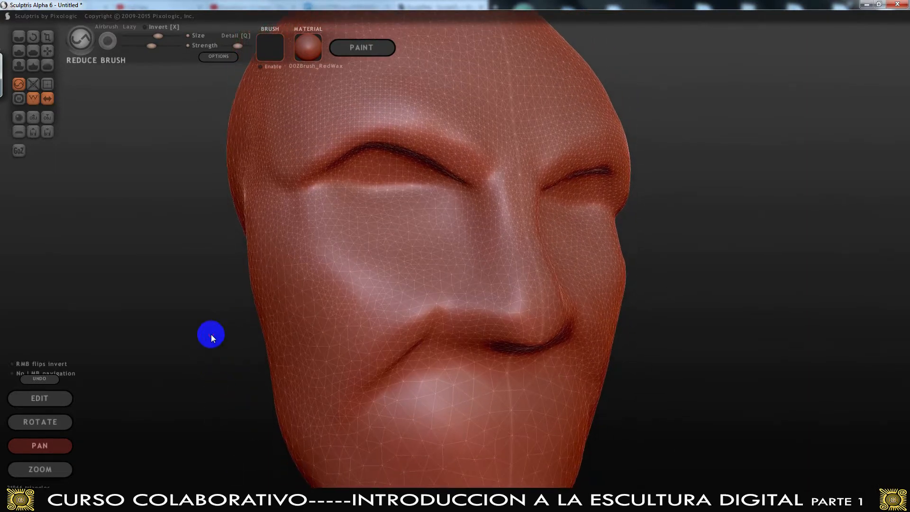
click(47, 468)
drag(192, 396, 202, 316)
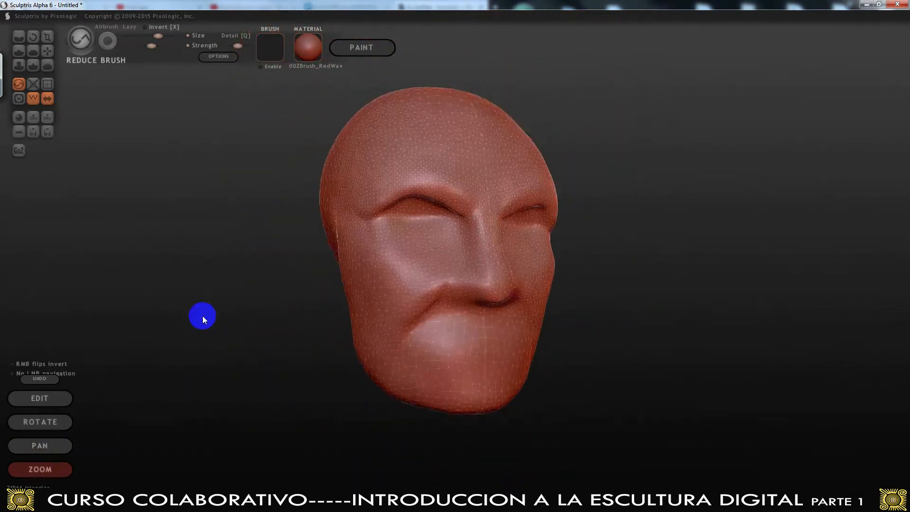
click(51, 398)
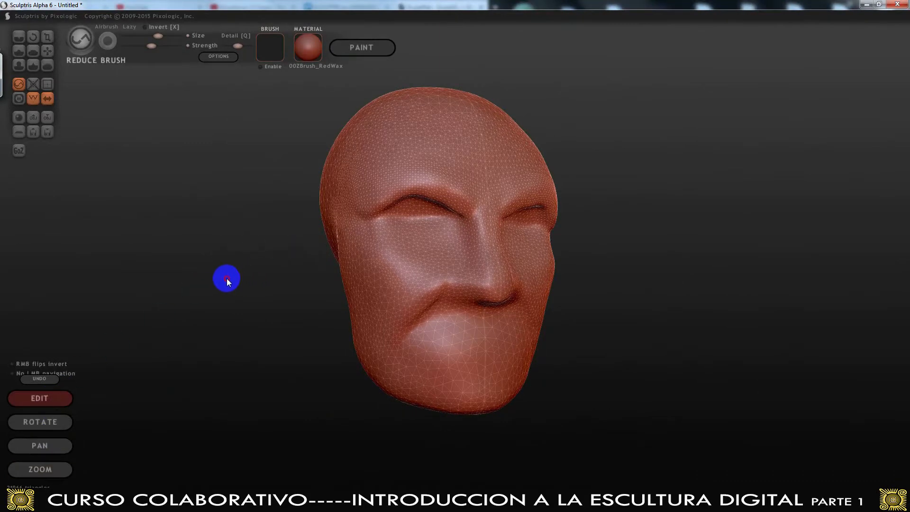
mouse_move(263, 272)
alt+mouse_down()
mouse_move(189, 280)
mouse_move(182, 255)
mouse_move(335, 285)
mouse_move(436, 280)
mouse_move(414, 217)
mouse_move(423, 177)
mouse_move(411, 198)
mouse_move(417, 230)
mouse_move(489, 179)
alt+mouse_up()
alt+drag(587, 209, 305, 206)
drag(476, 185, 465, 191)
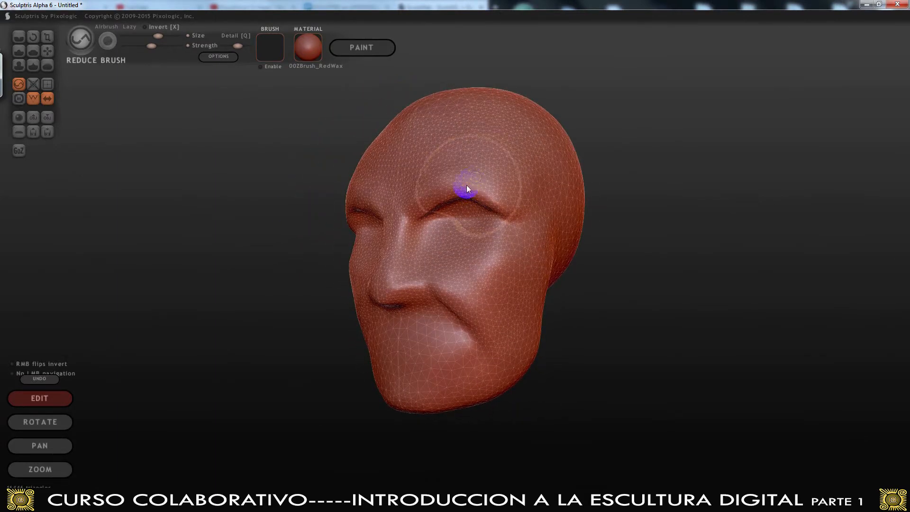
alt+drag(282, 270, 374, 270)
Build up the area below the eyes with a smaller Draw brush and smooth it
click(19, 51)
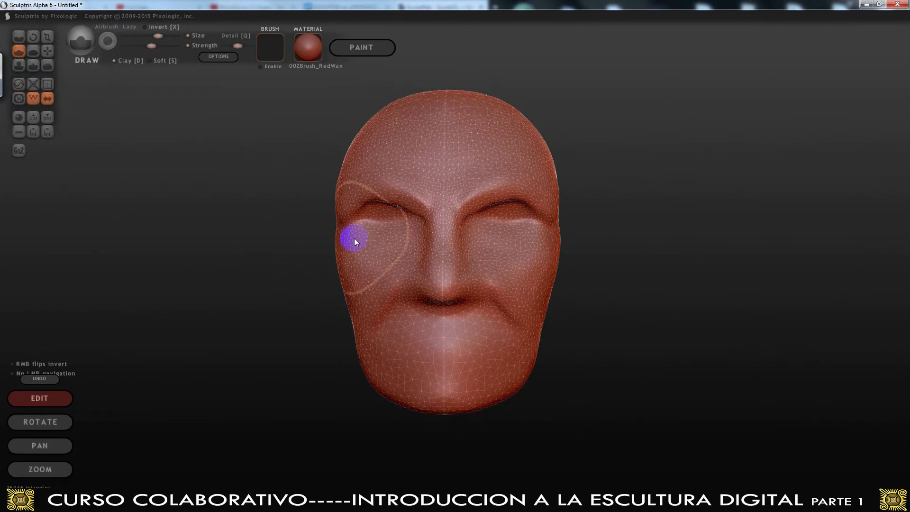
scroll(354, 238, up, 5)
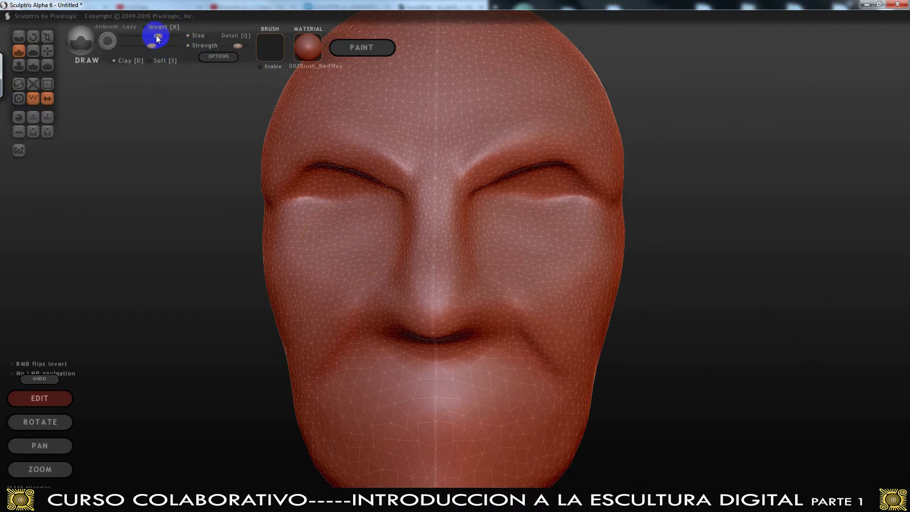
drag(158, 36, 149, 37)
alt+drag(181, 216, 167, 175)
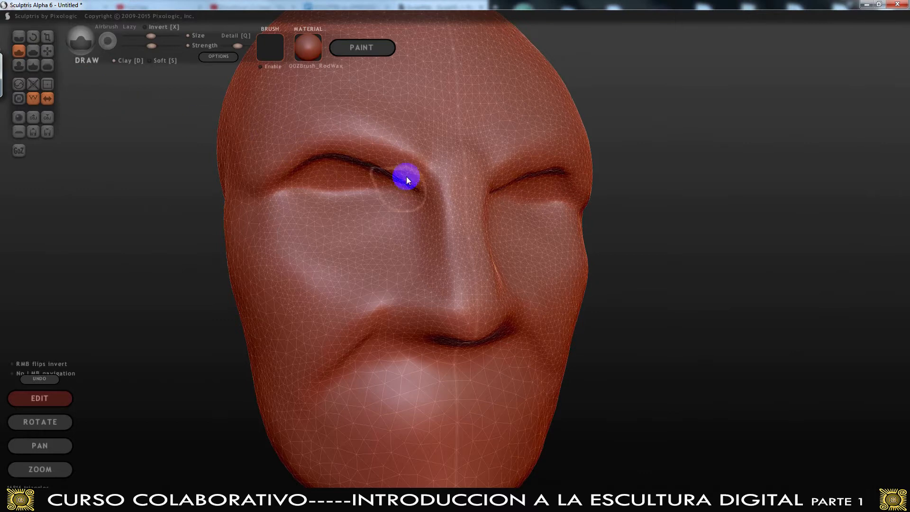
click(150, 36)
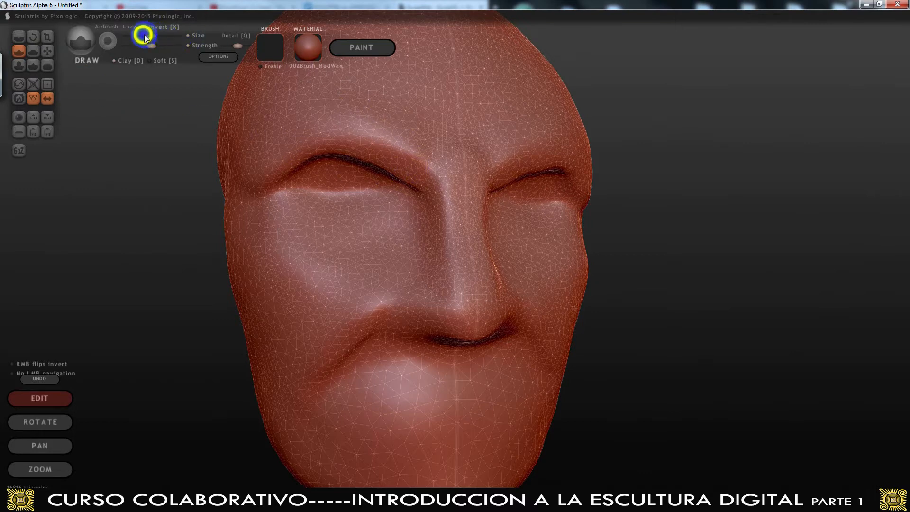
key(space)
key(space)
drag(202, 191, 202, 196)
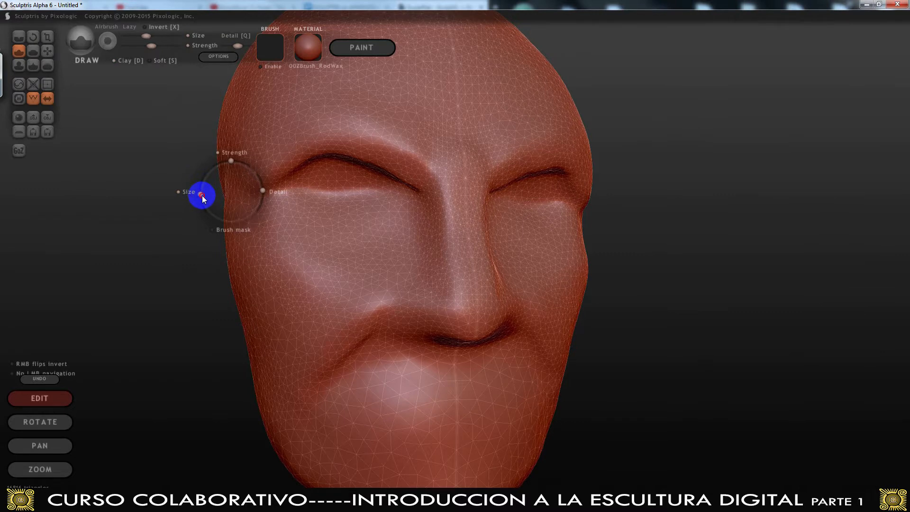
mouse_move(294, 208)
mouse_down()
mouse_move(354, 222)
mouse_move(366, 215)
mouse_move(287, 204)
mouse_move(385, 203)
mouse_move(288, 203)
mouse_move(386, 212)
mouse_up()
mouse_move(290, 213)
shift+mouse_down()
mouse_move(399, 215)
mouse_move(389, 227)
shift+mouse_up()
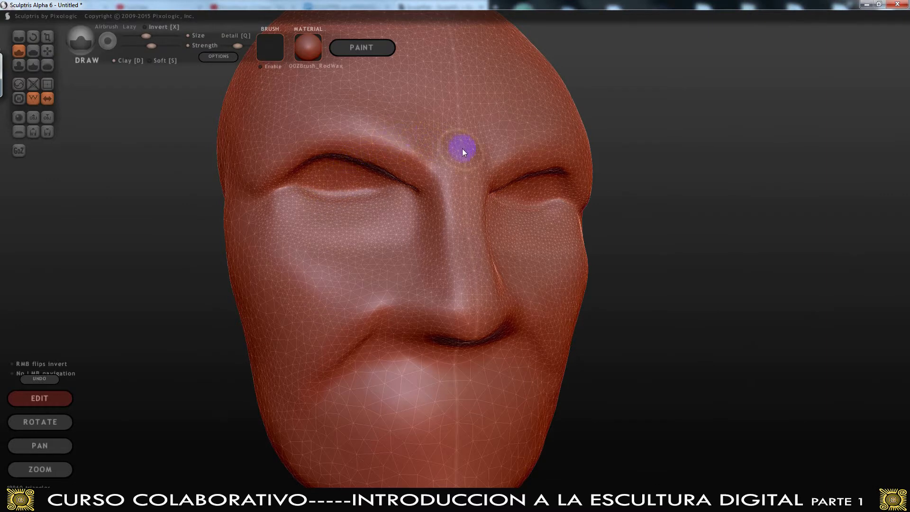
Try raised and inverted Draw strokes across the mouth area, and undo them
drag(368, 405, 448, 400)
ctrl+drag(383, 397, 517, 390)
key(ctrl+z)
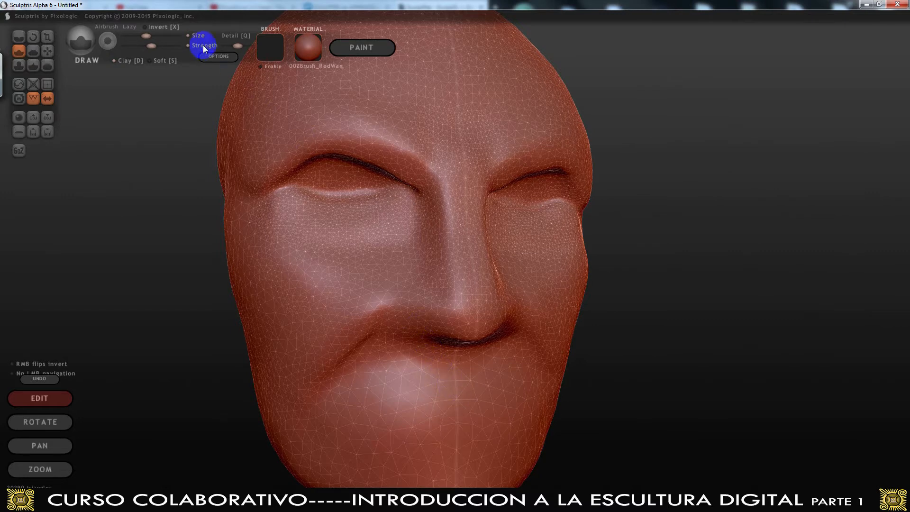
click(164, 28)
mouse_move(393, 379)
mouse_down()
mouse_move(438, 406)
mouse_move(408, 405)
mouse_up()
key(ctrl+z)
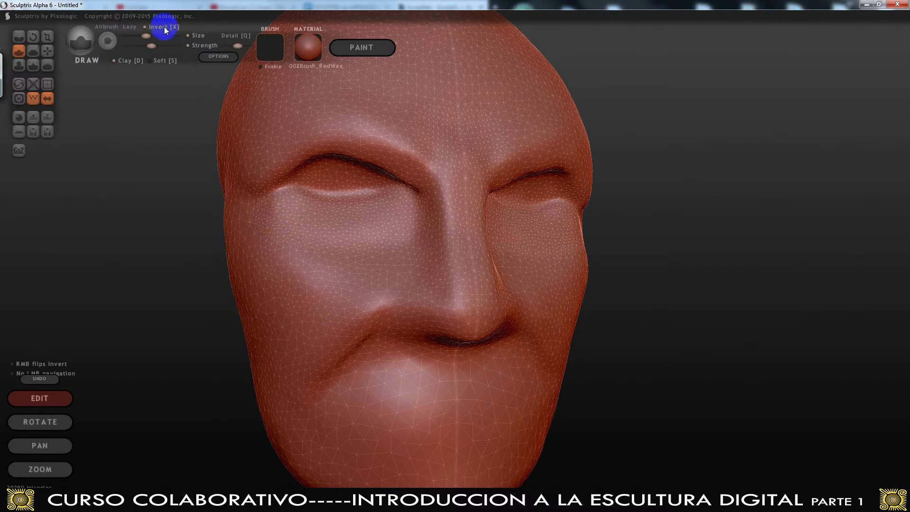
drag(390, 391, 466, 415)
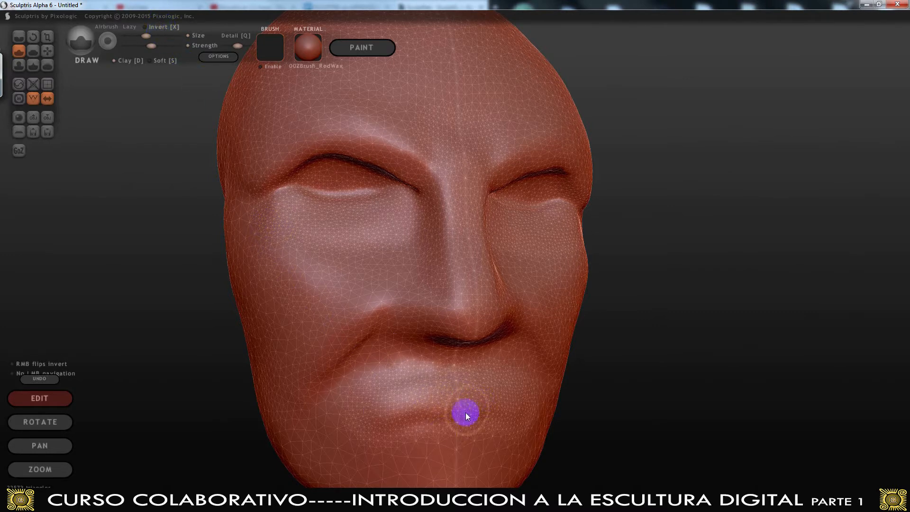
mouse_move(397, 440)
ctrl+mouse_down()
mouse_move(492, 428)
mouse_move(426, 420)
ctrl+mouse_up()
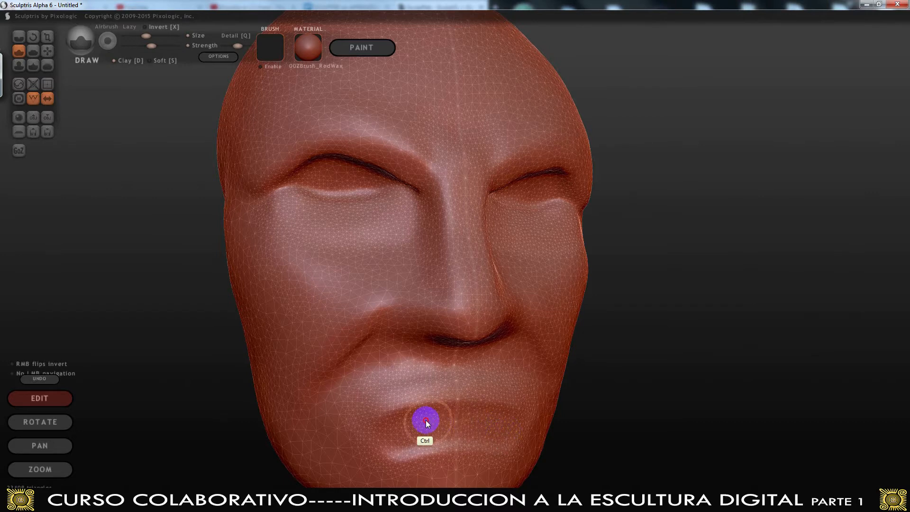
key(ctrl+z)
key(ctrl+z)
Sculpt the eyeballs inside the sockets and define the lower eyelid crease with the Draw brush
mouse_move(638, 254)
mouse_down()
mouse_move(568, 290)
mouse_move(500, 264)
mouse_move(523, 201)
mouse_move(552, 179)
mouse_move(499, 199)
mouse_move(539, 205)
mouse_move(516, 204)
mouse_move(551, 182)
mouse_move(508, 195)
mouse_move(544, 178)
mouse_move(533, 198)
mouse_move(509, 173)
mouse_move(508, 189)
mouse_move(528, 195)
mouse_move(553, 179)
mouse_move(520, 183)
mouse_move(522, 202)
mouse_move(507, 186)
mouse_move(544, 184)
mouse_move(541, 172)
mouse_move(561, 175)
mouse_move(518, 164)
mouse_move(492, 205)
mouse_move(554, 187)
mouse_up()
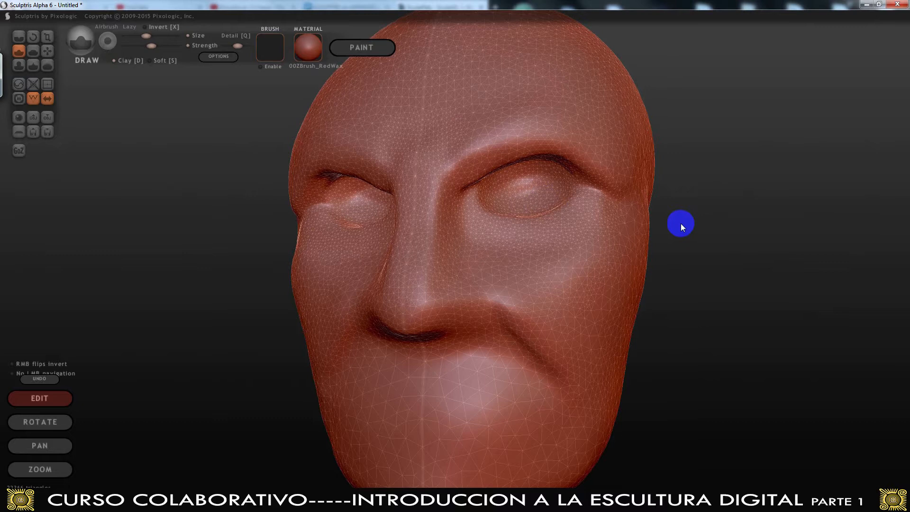
mouse_move(692, 226)
alt+mouse_down()
mouse_move(544, 244)
mouse_move(633, 237)
mouse_move(534, 215)
mouse_move(553, 209)
mouse_move(524, 186)
alt+mouse_up()
mouse_move(633, 259)
alt+mouse_down()
mouse_move(707, 270)
mouse_move(778, 215)
mouse_move(670, 264)
mouse_move(523, 219)
mouse_move(498, 226)
mouse_move(544, 223)
mouse_move(557, 212)
alt+mouse_up()
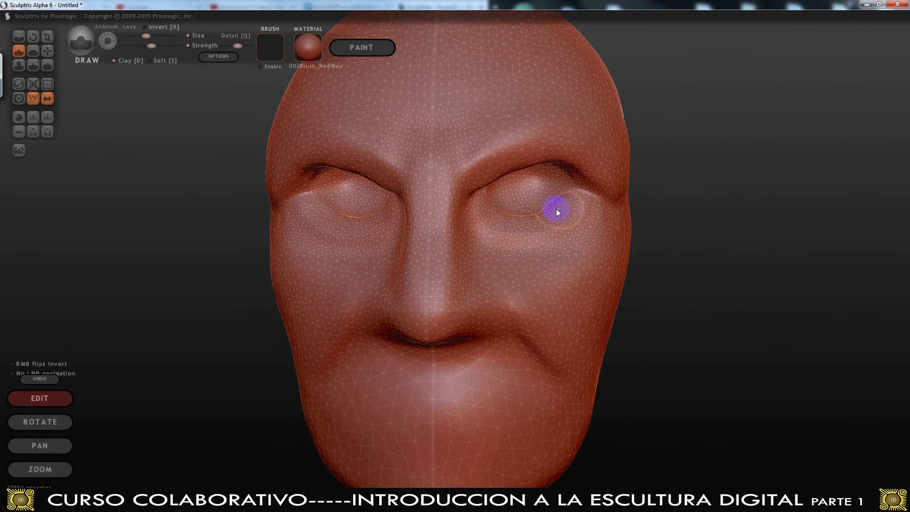
click(144, 36)
drag(138, 35, 149, 38)
drag(520, 231, 556, 206)
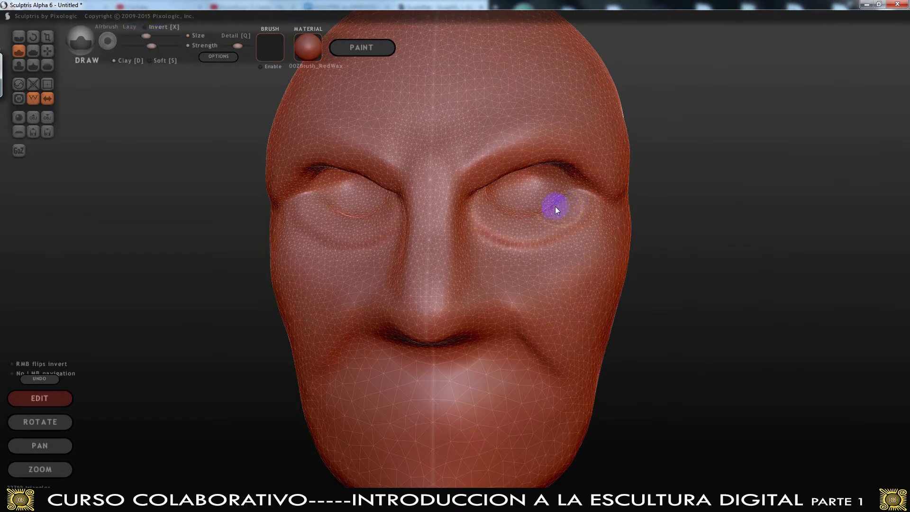
Strengthen the brow ridge above the eyes and smooth the brow, temple and cheek
mouse_move(478, 175)
mouse_down()
mouse_move(459, 155)
mouse_move(469, 179)
mouse_move(538, 148)
mouse_move(583, 168)
mouse_move(502, 144)
mouse_move(562, 161)
mouse_move(506, 160)
mouse_move(619, 185)
mouse_move(491, 163)
mouse_move(572, 163)
mouse_move(618, 193)
mouse_move(491, 163)
mouse_move(588, 157)
mouse_move(612, 184)
mouse_move(475, 139)
mouse_move(474, 178)
mouse_move(525, 148)
mouse_move(625, 185)
mouse_up()
shift+drag(562, 143, 499, 131)
mouse_move(692, 294)
alt+mouse_down()
mouse_move(760, 227)
mouse_move(811, 208)
alt+mouse_up()
mouse_move(406, 146)
shift+mouse_down()
mouse_move(312, 138)
mouse_move(393, 138)
mouse_move(316, 120)
shift+mouse_up()
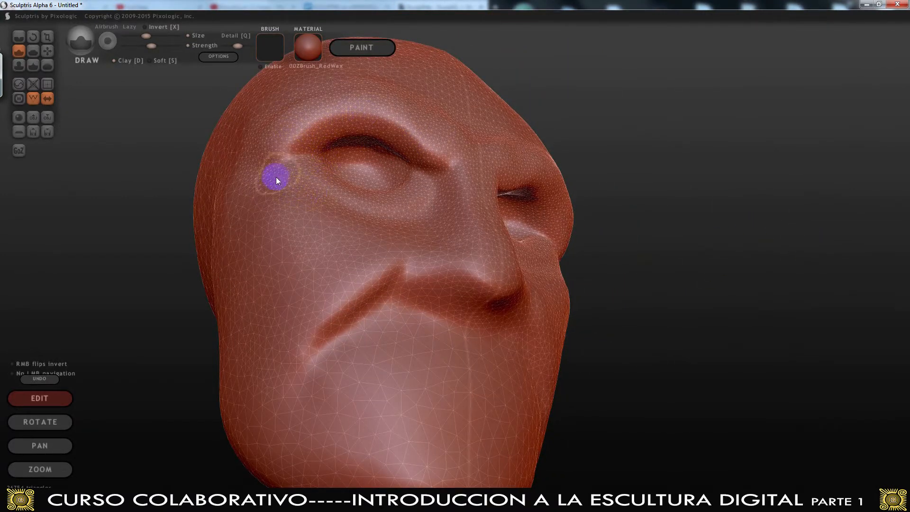
mouse_move(253, 245)
shift+mouse_down()
mouse_move(306, 290)
mouse_move(320, 241)
mouse_move(254, 219)
mouse_move(265, 304)
mouse_move(315, 289)
mouse_move(269, 205)
mouse_move(300, 303)
mouse_move(326, 274)
shift+mouse_up()
Build up the upper and lower lips with Draw strokes, carve the line between them and smooth the mouth
mouse_move(346, 368)
mouse_down()
mouse_move(392, 360)
mouse_move(474, 387)
mouse_up()
mouse_move(381, 412)
mouse_down()
mouse_move(485, 428)
mouse_move(345, 416)
mouse_move(487, 421)
mouse_up()
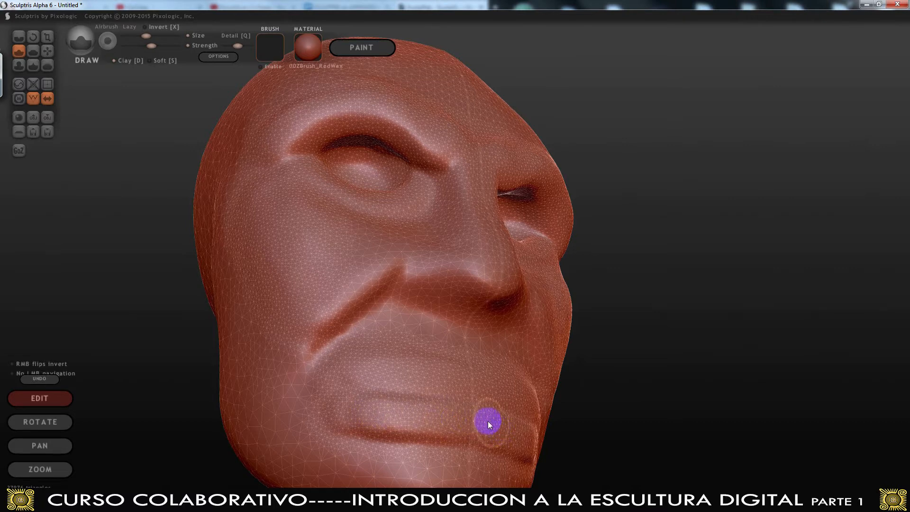
drag(362, 376, 459, 376)
mouse_move(391, 372)
shift+mouse_down()
mouse_move(325, 385)
mouse_move(374, 433)
mouse_move(473, 447)
mouse_move(377, 412)
shift+mouse_up()
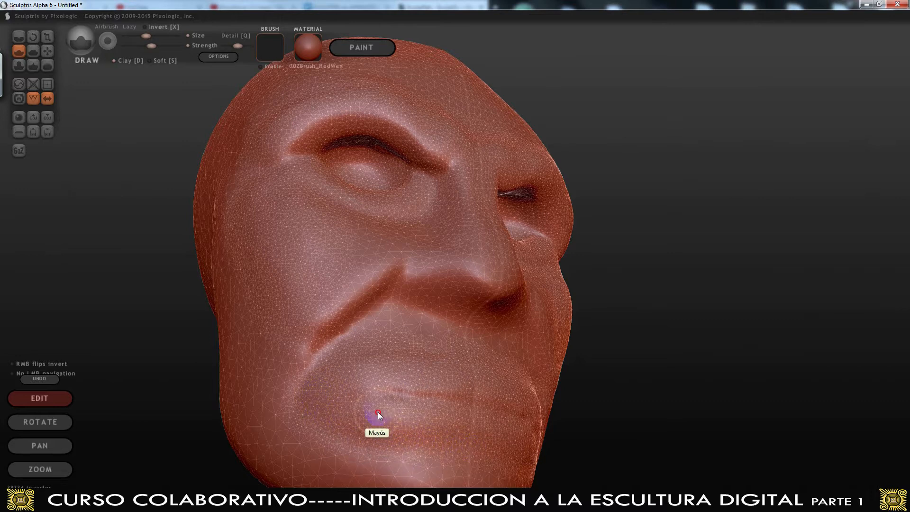
drag(644, 356, 453, 380)
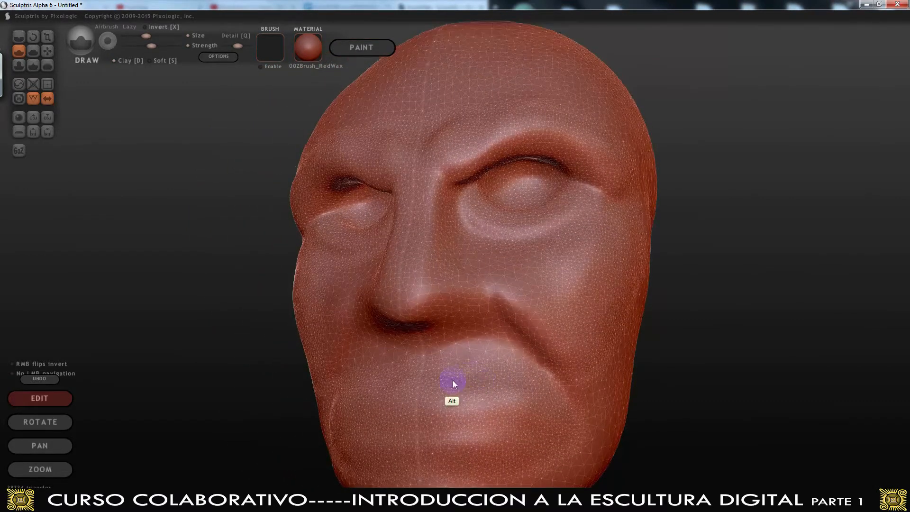
mouse_move(411, 403)
mouse_down()
mouse_move(521, 400)
mouse_move(429, 402)
mouse_move(526, 408)
mouse_move(437, 399)
mouse_move(485, 408)
mouse_move(456, 348)
mouse_move(530, 389)
mouse_move(510, 374)
mouse_up()
mouse_move(664, 360)
mouse_down()
mouse_move(721, 342)
mouse_move(694, 307)
mouse_up()
drag(365, 424, 381, 421)
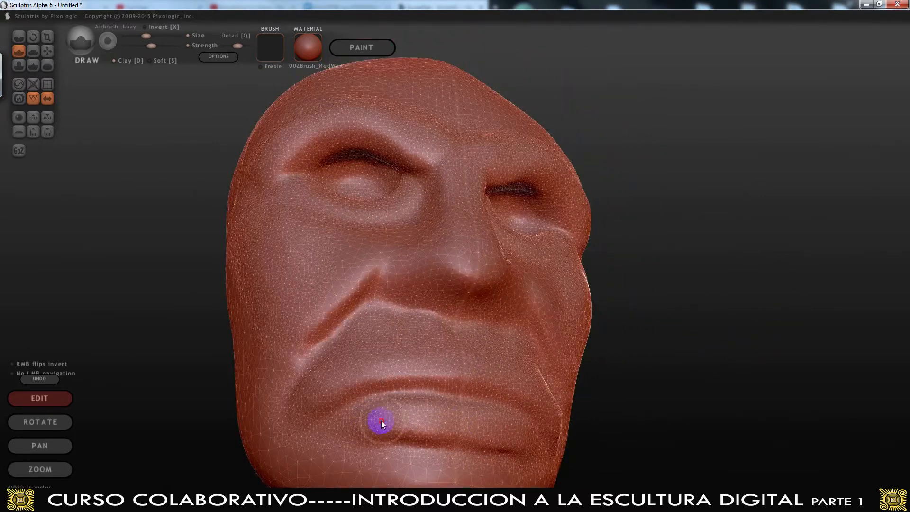
shift+drag(632, 327, 515, 443)
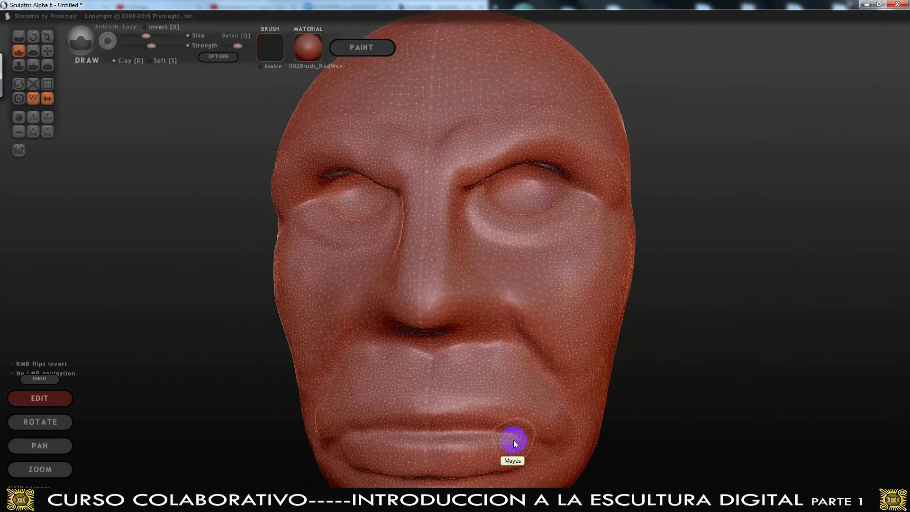
Shape the underside of the nose and carve the philtrum above the upper lip
drag(667, 353, 661, 280)
alt+drag(403, 294, 424, 265)
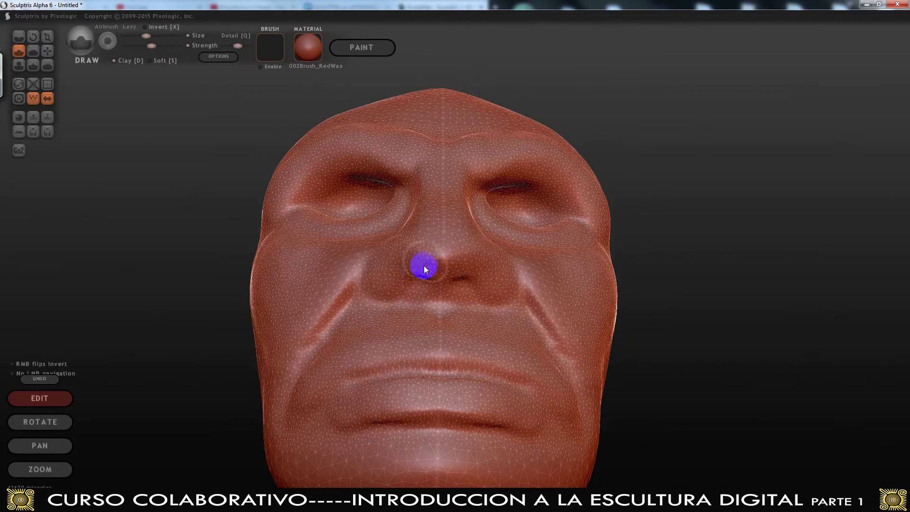
alt+drag(646, 304, 519, 354)
drag(465, 338, 536, 417)
mouse_move(338, 367)
alt+mouse_down()
mouse_move(406, 362)
mouse_move(492, 374)
alt+mouse_up()
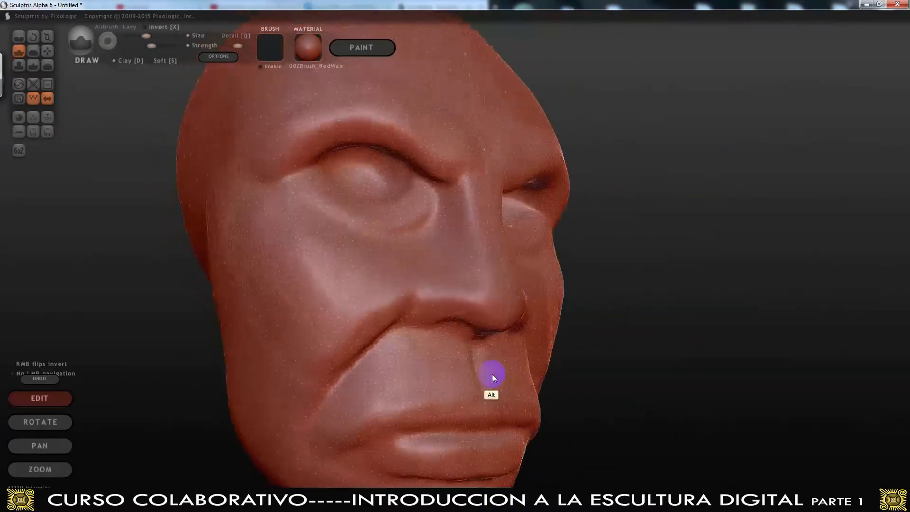
Build up the side of the cheeks with the Draw brush and smooth their outer contour
mouse_move(259, 237)
mouse_down()
mouse_move(232, 280)
mouse_move(224, 257)
mouse_move(289, 346)
mouse_up()
shift+drag(339, 270, 227, 300)
alt+drag(587, 294, 474, 291)
alt+drag(638, 302, 675, 362)
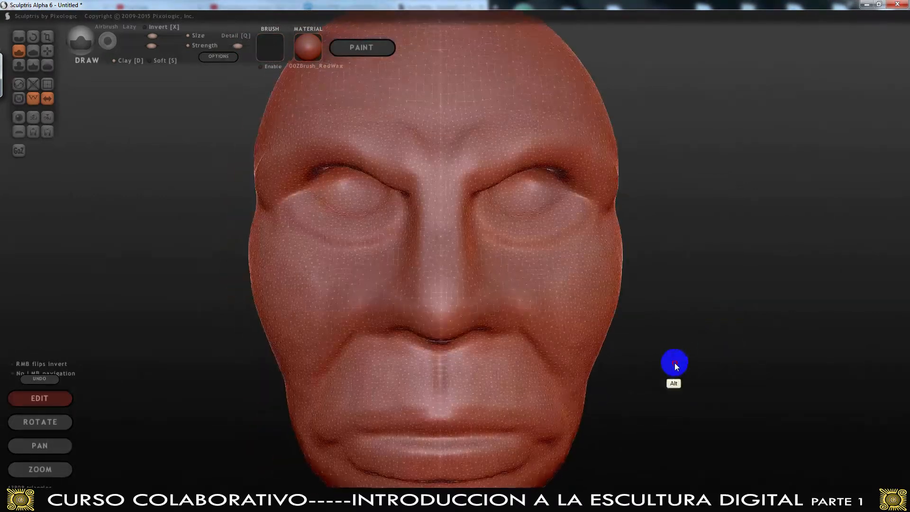
Hide the wireframe and carve creases around the inner brows, forehead and eyes with a smaller Draw brush
scroll(670, 354, down, 3)
alt+drag(588, 260, 685, 258)
key(space)
drag(199, 63, 201, 70)
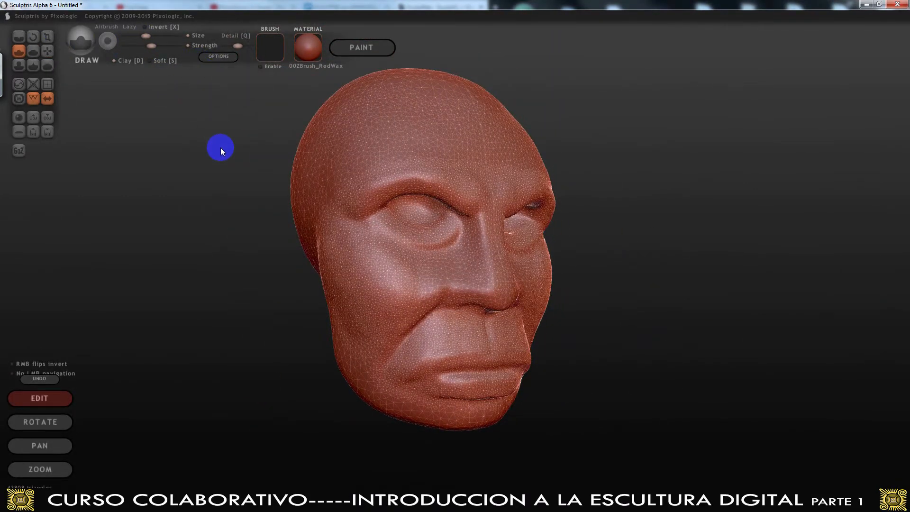
scroll(220, 147, up, 3)
key(space)
mouse_move(177, 122)
mouse_down()
mouse_move(179, 133)
mouse_move(218, 107)
mouse_up()
key(space)
mouse_move(365, 175)
mouse_down()
mouse_move(375, 166)
mouse_move(470, 194)
mouse_up()
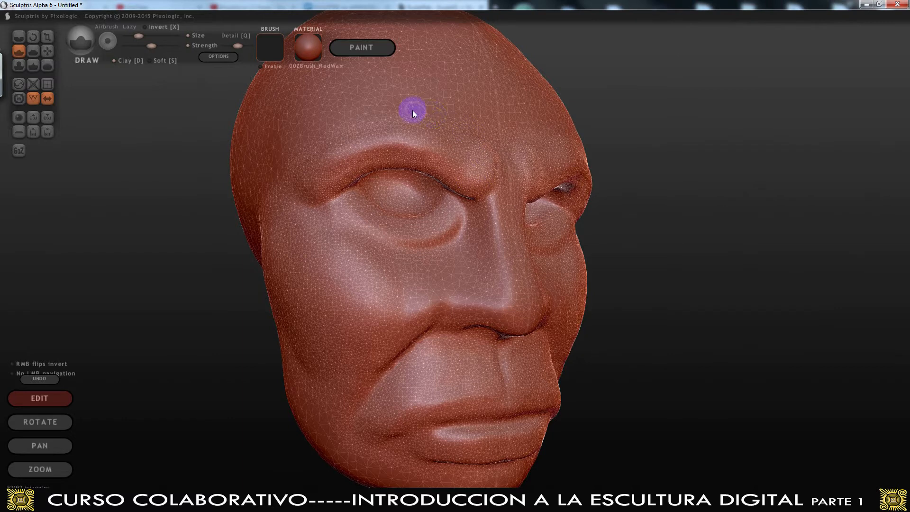
click(32, 98)
mouse_move(355, 196)
mouse_down()
mouse_move(369, 211)
mouse_move(422, 222)
mouse_up()
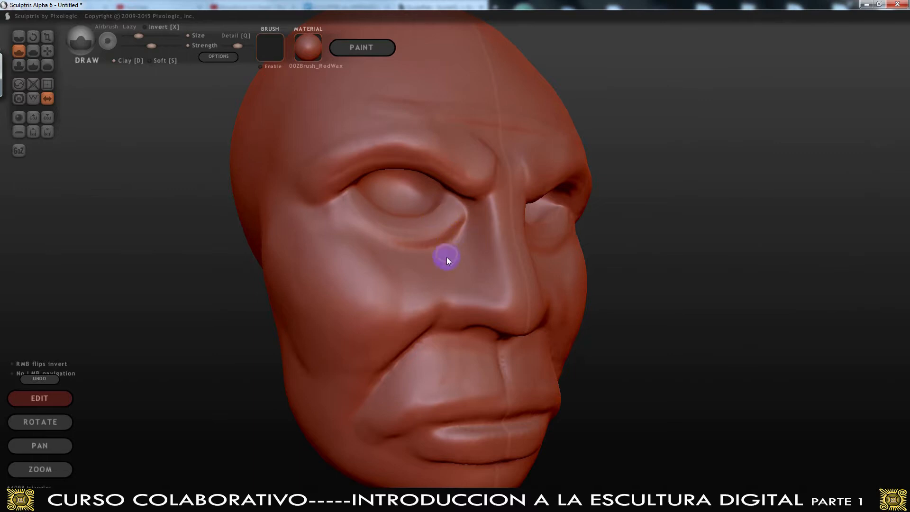
Sculpt the nostrils and nose wings, and define the nose bridge down to its tip
alt+drag(618, 302, 574, 253)
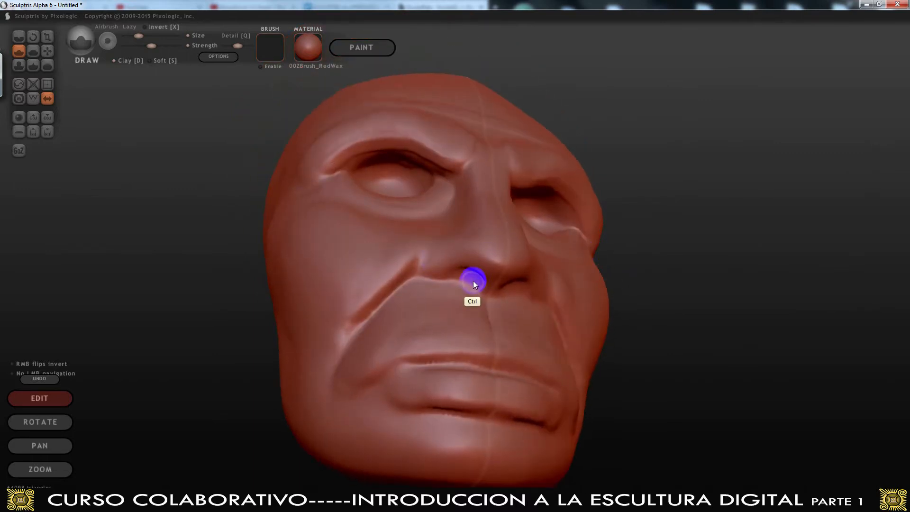
drag(441, 254, 437, 247)
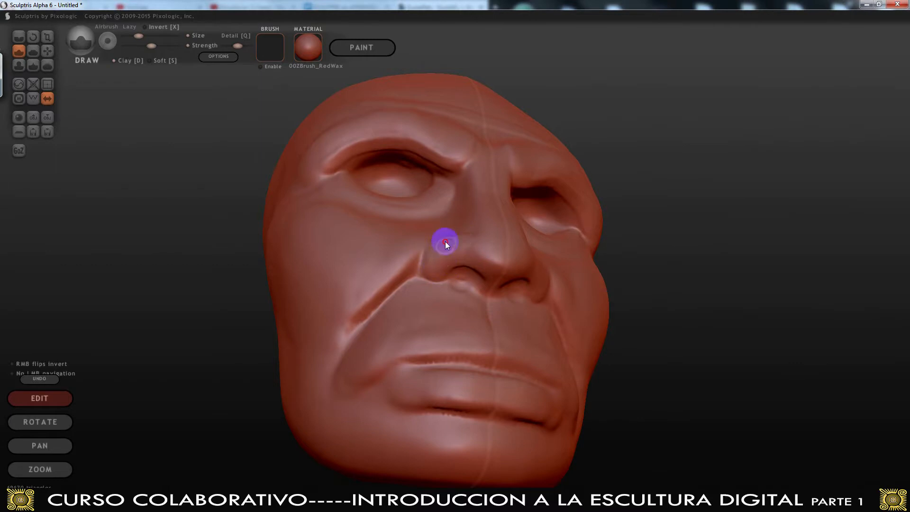
mouse_move(657, 268)
alt+mouse_down()
mouse_move(608, 304)
mouse_move(485, 288)
alt+mouse_up()
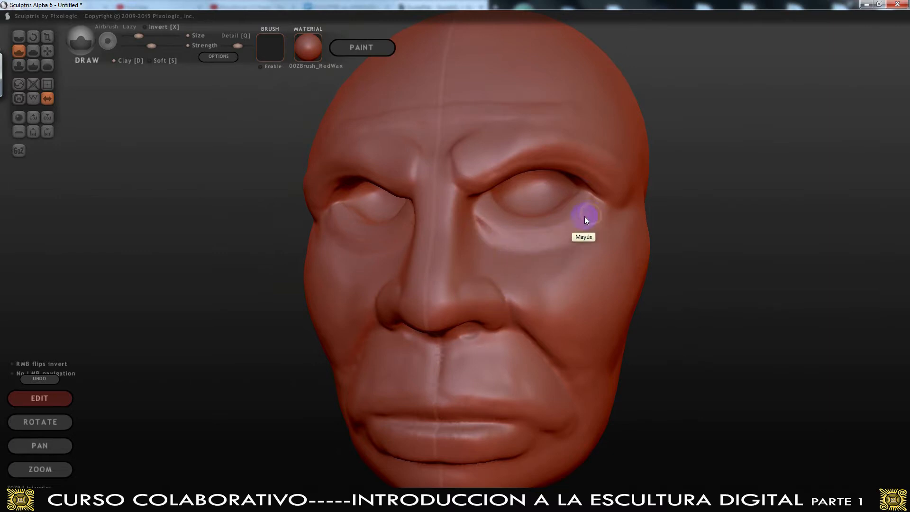
drag(431, 159, 429, 185)
drag(428, 216, 421, 304)
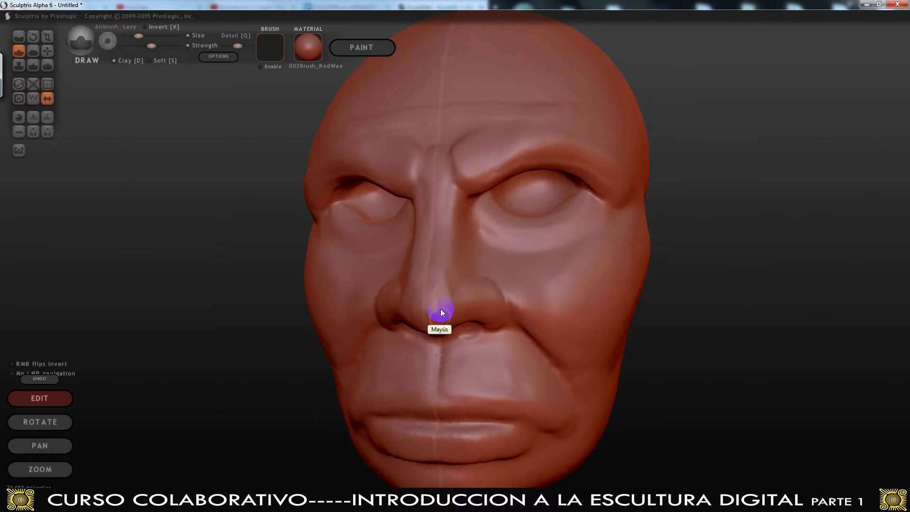
Refine and smooth the cheeks and the folds running from the nose wings to the mouth
mouse_move(706, 282)
alt+mouse_down()
mouse_move(595, 290)
mouse_move(780, 277)
mouse_move(769, 237)
mouse_move(583, 235)
alt+mouse_up()
mouse_move(366, 290)
shift+mouse_down()
mouse_move(337, 329)
mouse_move(356, 303)
shift+mouse_up()
mouse_move(392, 266)
mouse_down()
mouse_move(319, 355)
mouse_move(373, 274)
mouse_up()
alt+drag(217, 323, 291, 346)
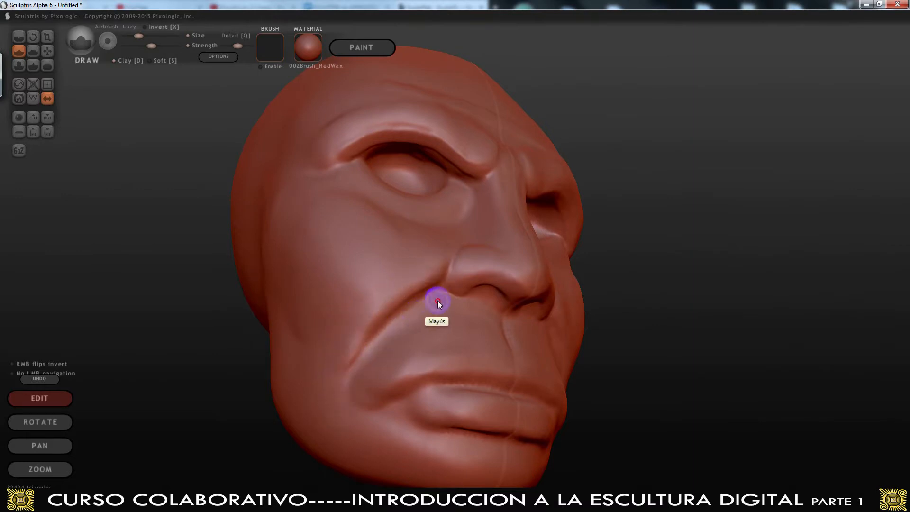
alt+drag(383, 348, 572, 338)
scroll(572, 338, down, 5)
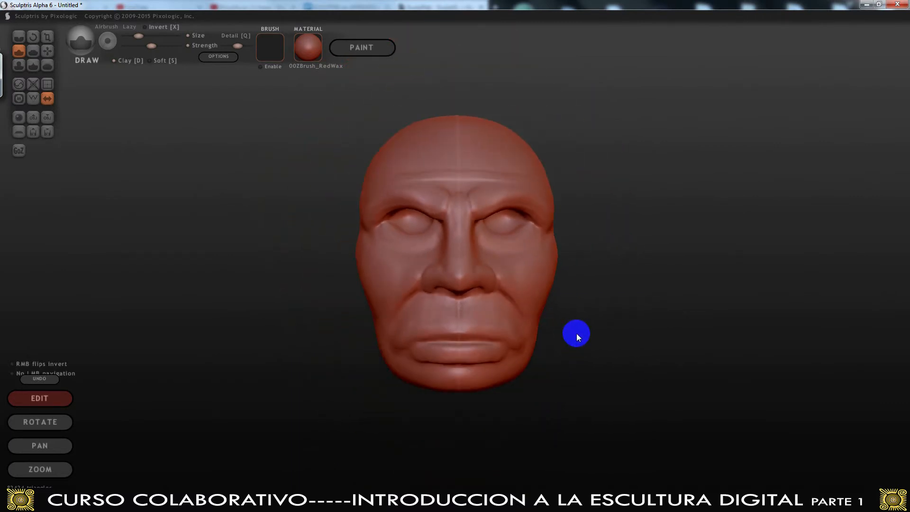
Enlarge the Draw brush slightly and build up and smooth the area around the mouth
alt+drag(626, 260, 275, 270)
scroll(535, 323, up, 5)
mouse_move(536, 326)
alt+mouse_down()
mouse_move(544, 279)
mouse_move(516, 325)
alt+mouse_up()
drag(138, 36, 145, 36)
mouse_move(384, 348)
mouse_down()
mouse_move(420, 337)
mouse_move(378, 359)
mouse_move(295, 364)
mouse_move(274, 351)
mouse_move(544, 352)
mouse_move(588, 312)
mouse_up()
mouse_move(687, 407)
shift+mouse_down()
mouse_move(688, 339)
mouse_move(703, 405)
mouse_move(695, 396)
mouse_move(663, 408)
shift+mouse_up()
alt+drag(142, 284, 289, 319)
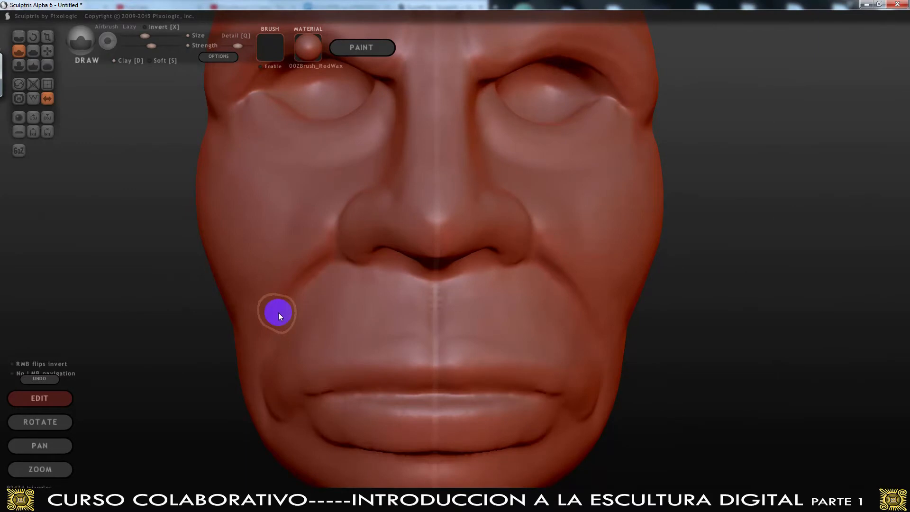
scroll(278, 312, down, 5)
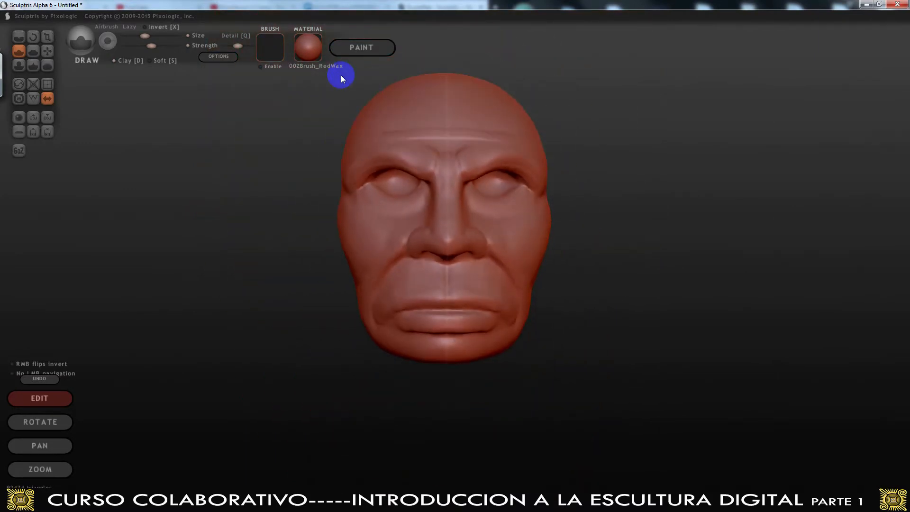
Flatten the bridge of the nose from the brows to the tip, plus the side of the nose, with the Flatten brush
click(31, 50)
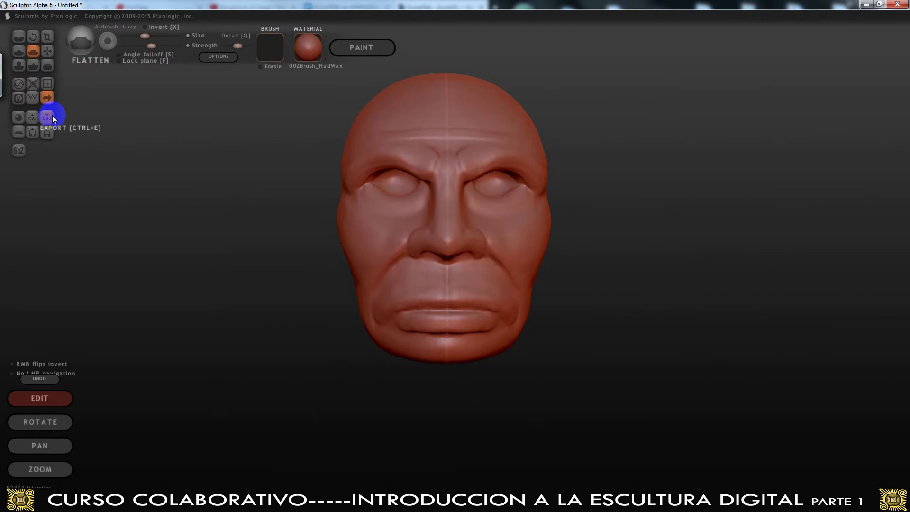
scroll(105, 131, up, 3)
mouse_move(115, 140)
mouse_down()
mouse_move(198, 175)
mouse_move(200, 158)
mouse_move(156, 158)
mouse_move(189, 146)
mouse_move(146, 172)
mouse_move(209, 168)
mouse_up()
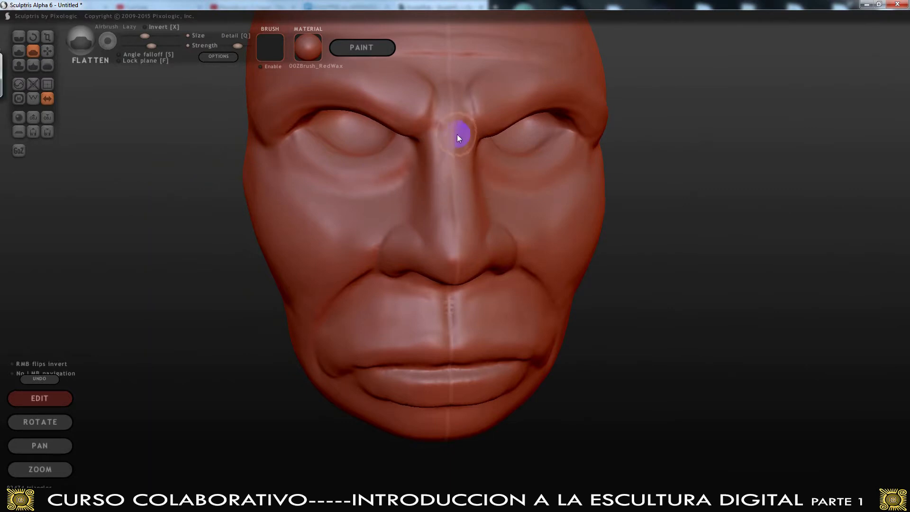
drag(451, 222, 458, 118)
mouse_move(455, 221)
mouse_down()
mouse_move(456, 118)
mouse_move(449, 190)
mouse_up()
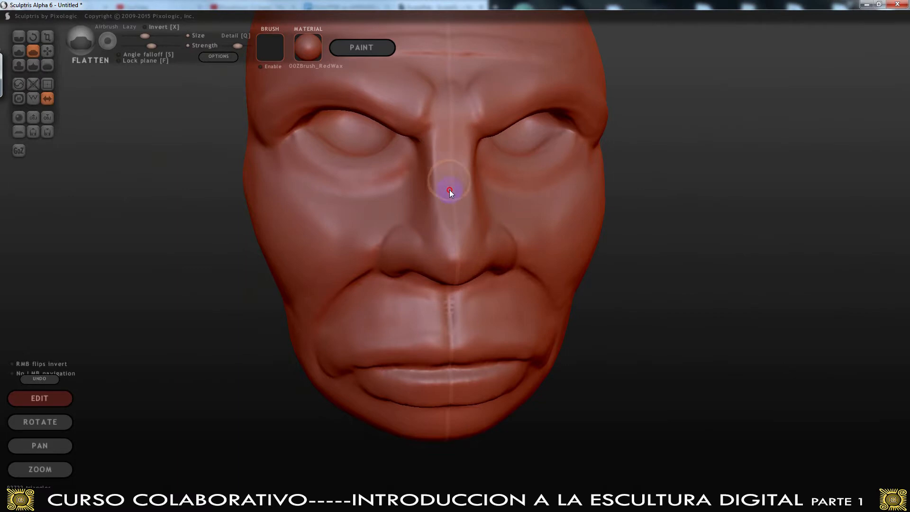
mouse_move(456, 235)
mouse_down()
mouse_move(453, 250)
mouse_move(454, 175)
mouse_up()
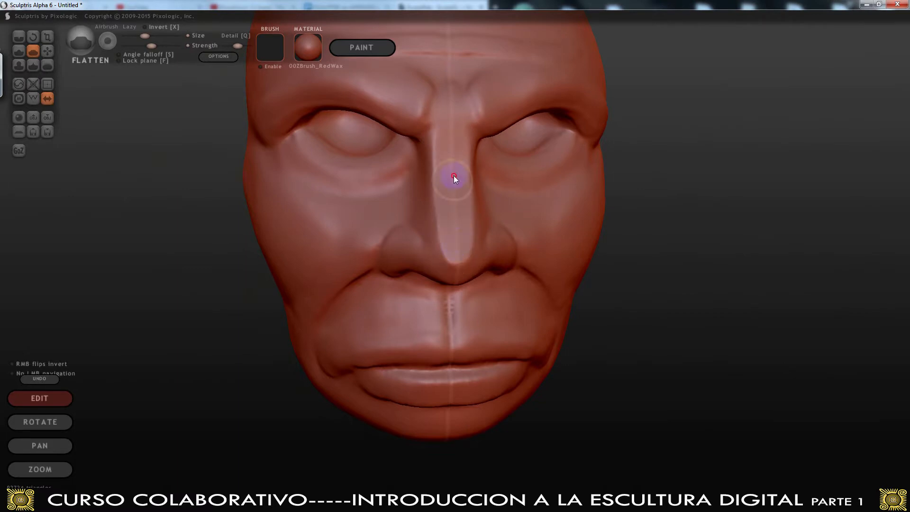
alt+drag(622, 242, 428, 220)
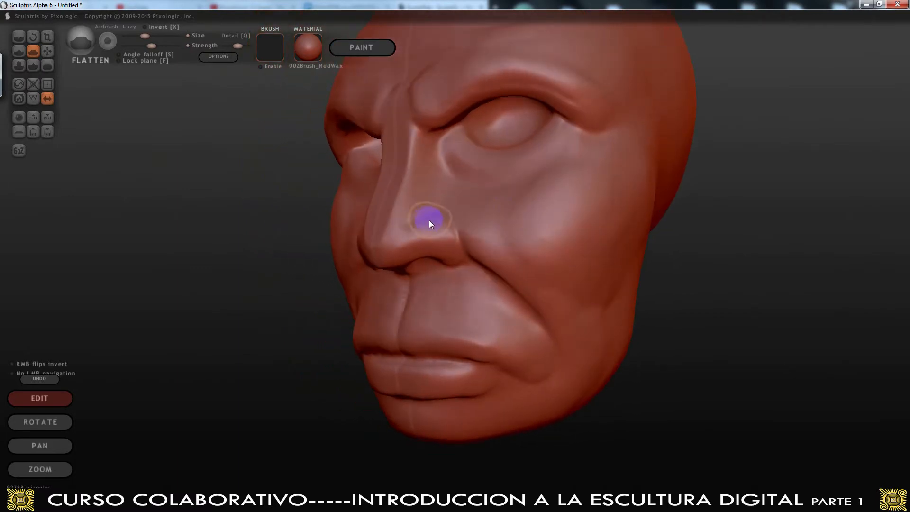
alt+drag(251, 312, 447, 298)
drag(452, 231, 424, 254)
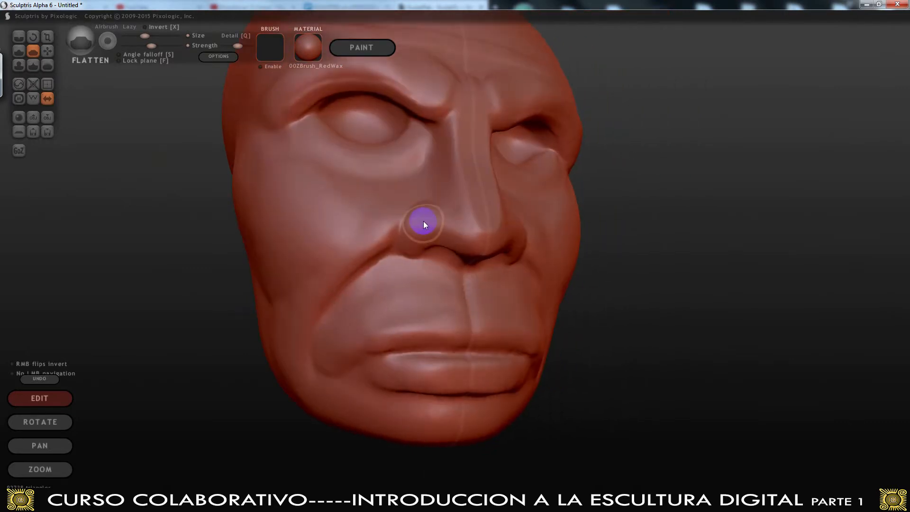
Flatten the surfaces of the lower and upper lips with the Flatten brush
alt+drag(488, 253, 578, 276)
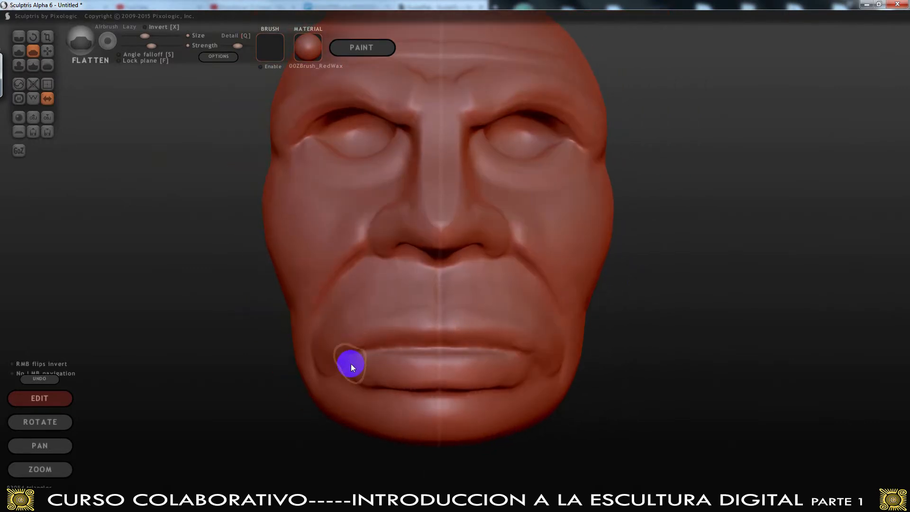
drag(382, 369, 488, 360)
mouse_move(347, 345)
mouse_down()
mouse_move(401, 328)
mouse_move(462, 329)
mouse_up()
Flatten the cheek beside the nose wing and the brow ridge above the eye
alt+drag(688, 323, 613, 325)
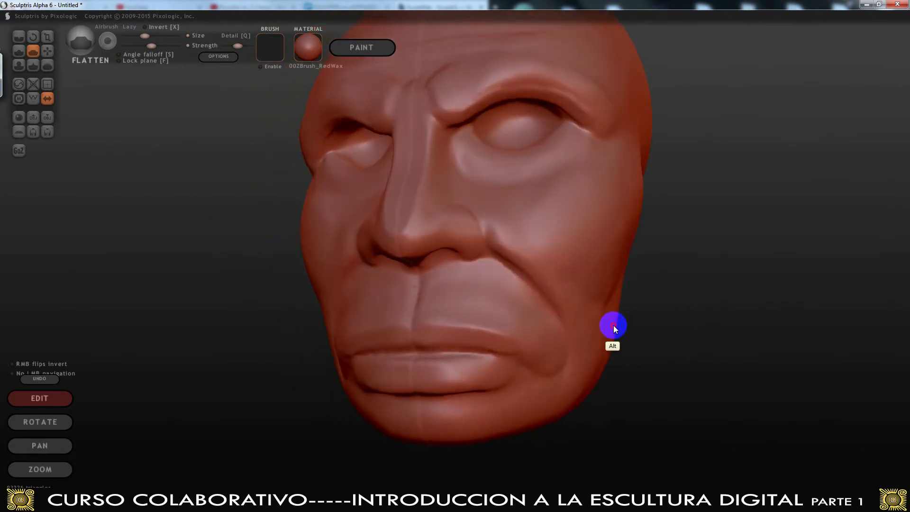
drag(500, 230, 547, 266)
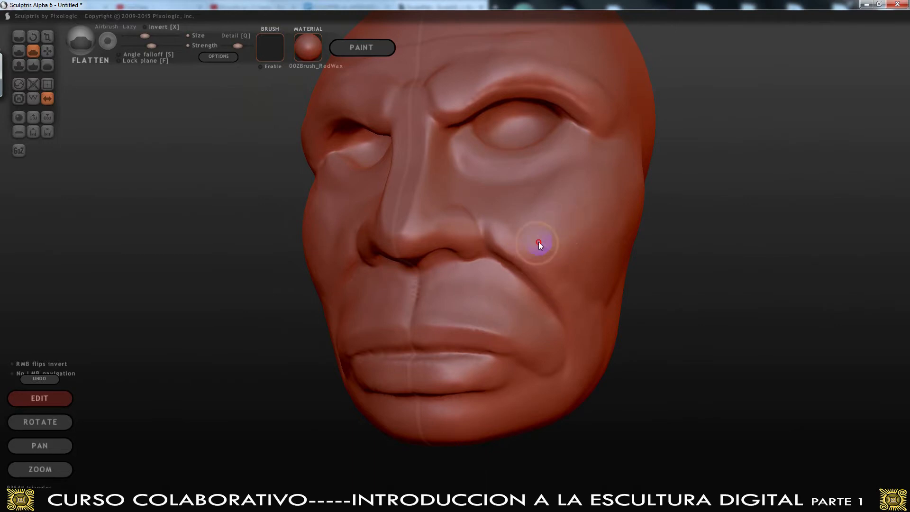
mouse_move(509, 227)
mouse_down()
mouse_move(580, 188)
mouse_move(544, 231)
mouse_move(567, 207)
mouse_up()
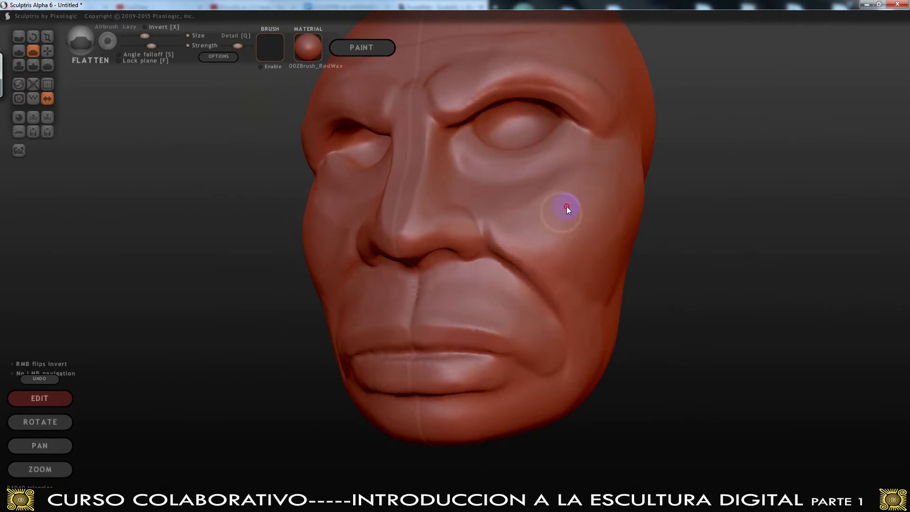
mouse_move(521, 239)
mouse_down()
mouse_move(588, 195)
mouse_move(543, 225)
mouse_move(606, 165)
mouse_move(698, 248)
mouse_move(788, 234)
mouse_move(638, 267)
mouse_up()
mouse_move(490, 213)
mouse_down()
mouse_move(577, 187)
mouse_move(519, 203)
mouse_move(462, 200)
mouse_up()
alt+drag(676, 251, 695, 183)
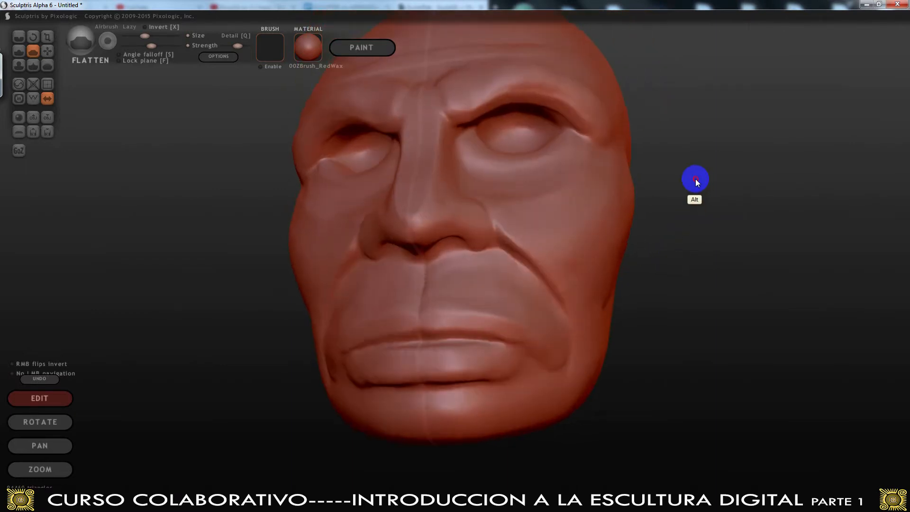
drag(453, 111, 511, 98)
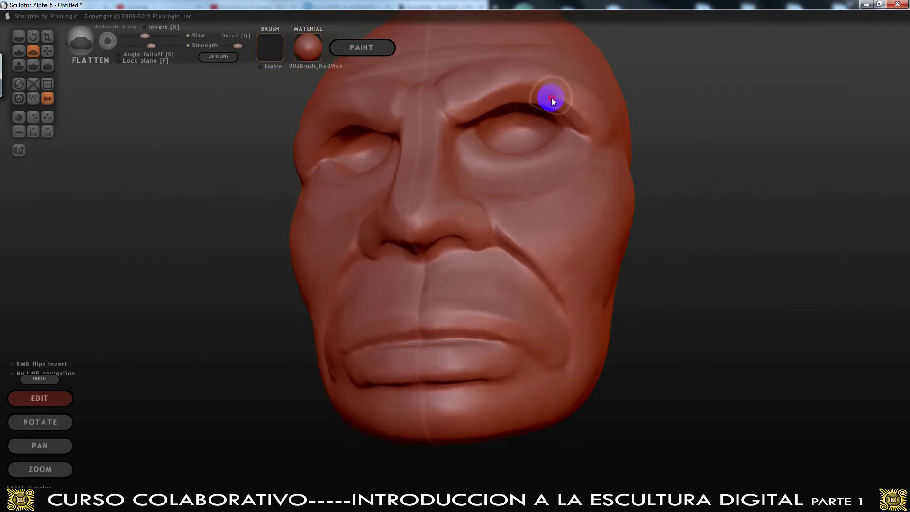
Flatten the cheekbone into clear planes from the outer eye corner down the side of the face
alt+drag(592, 123, 604, 217)
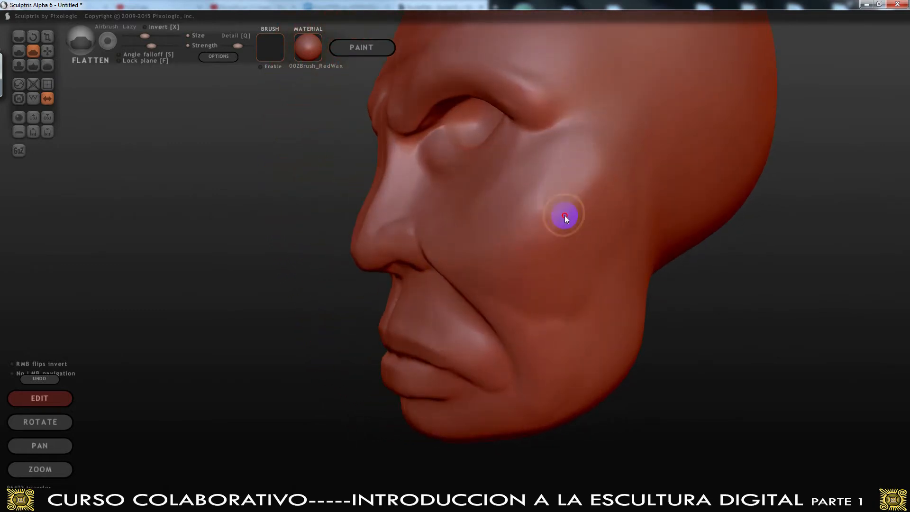
drag(595, 179, 562, 211)
drag(564, 174, 559, 207)
mouse_move(574, 156)
mouse_down()
mouse_move(579, 196)
mouse_move(588, 152)
mouse_up()
drag(555, 224, 561, 204)
mouse_move(678, 300)
mouse_down()
mouse_move(748, 277)
mouse_move(614, 208)
mouse_move(524, 233)
mouse_move(560, 237)
mouse_move(576, 219)
mouse_move(547, 230)
mouse_move(572, 233)
mouse_move(589, 213)
mouse_move(573, 222)
mouse_up()
mouse_move(544, 248)
mouse_down()
mouse_move(519, 241)
mouse_move(561, 260)
mouse_move(590, 201)
mouse_up()
alt+drag(602, 263, 757, 301)
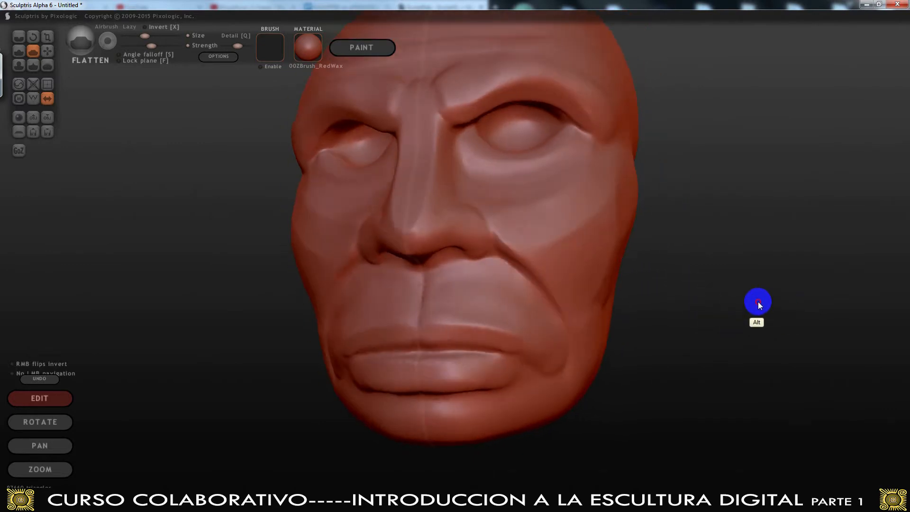
mouse_move(592, 254)
alt+mouse_down()
mouse_move(733, 282)
mouse_move(592, 243)
alt+mouse_up()
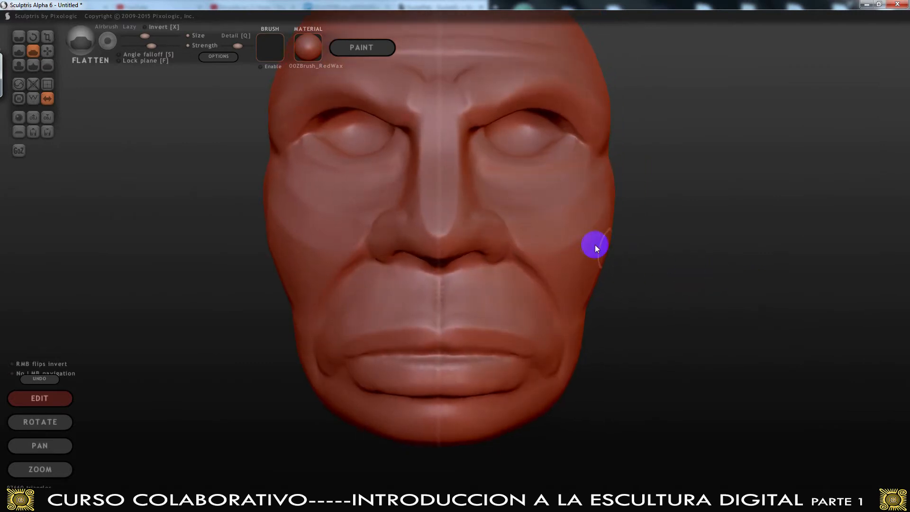
Flatten the area between the nose and the upper lip, up to the mouth fold
alt+drag(117, 139, 228, 217)
drag(366, 284, 342, 320)
drag(371, 286, 399, 274)
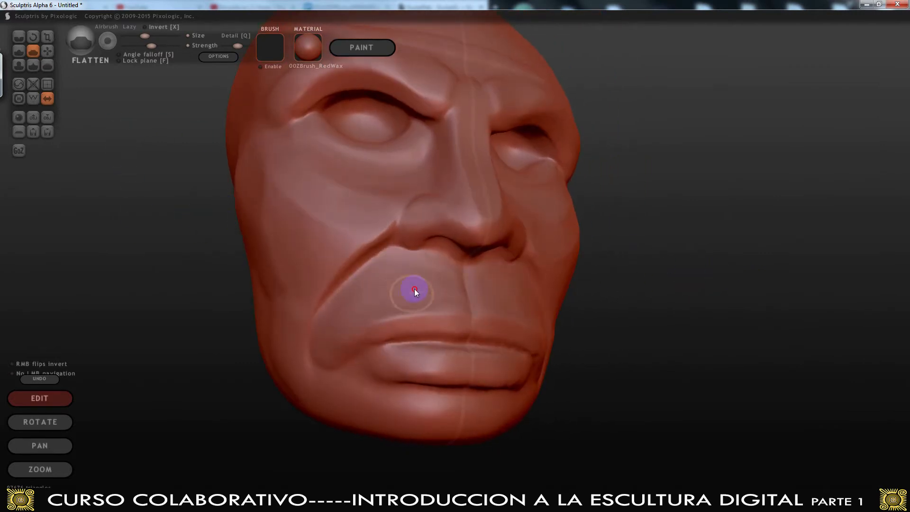
drag(434, 300, 448, 272)
alt+drag(390, 282, 533, 318)
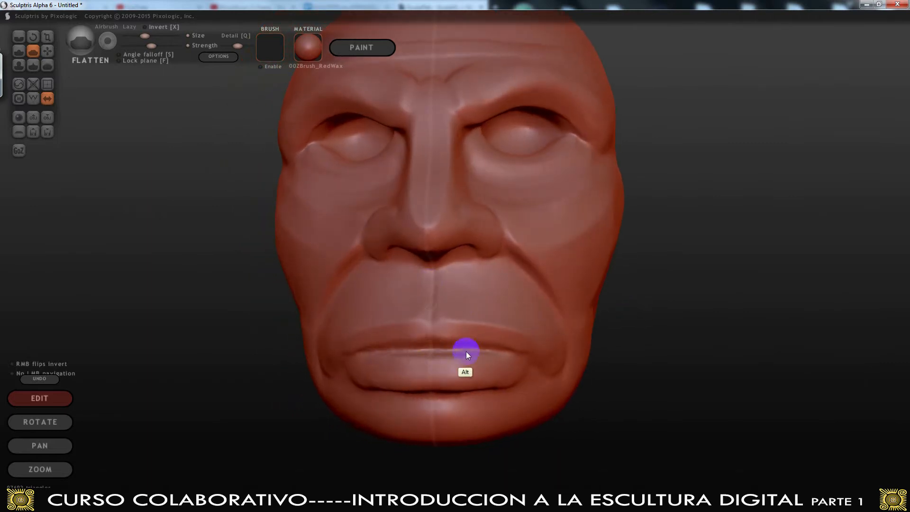
Flatten the lower lip and the chin surface beneath it
drag(385, 374, 467, 368)
mouse_move(643, 340)
alt+mouse_down()
mouse_move(565, 291)
mouse_move(388, 371)
mouse_move(480, 361)
alt+mouse_up()
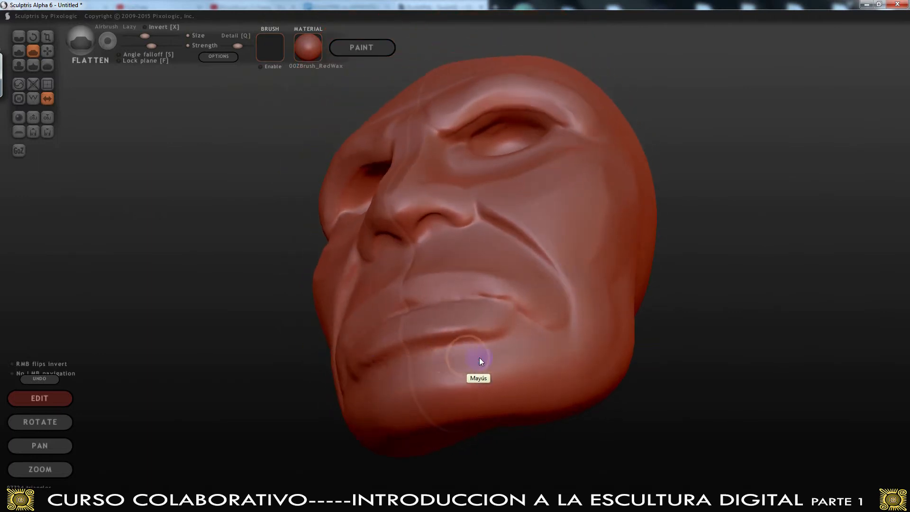
mouse_move(390, 369)
mouse_down()
mouse_move(508, 348)
mouse_move(497, 347)
mouse_move(549, 382)
mouse_move(586, 379)
mouse_up()
Reshape the chin and jaw contour with the Grab brush
click(47, 52)
key(space)
mouse_move(425, 333)
mouse_down()
mouse_move(437, 375)
mouse_move(482, 393)
mouse_up()
alt+drag(417, 380, 464, 353)
drag(631, 266, 562, 212)
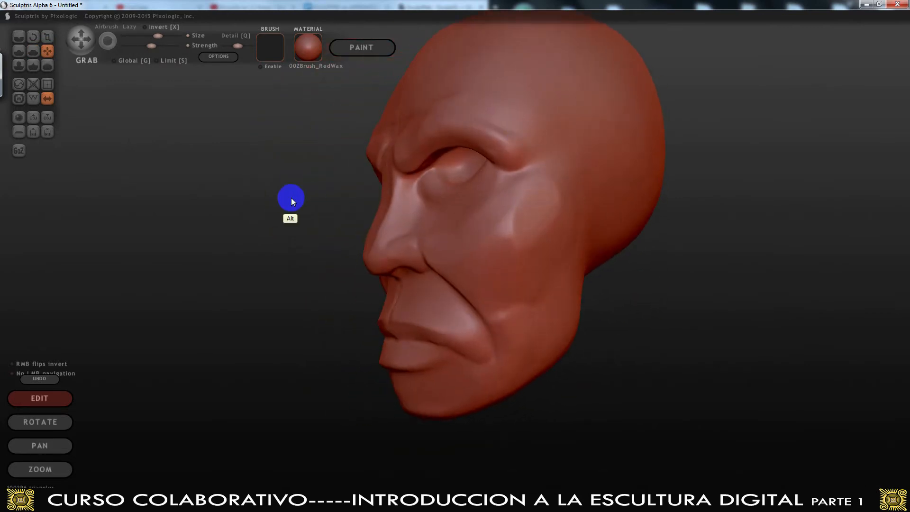
drag(291, 198, 241, 194)
drag(429, 174, 585, 208)
Flatten the side of the cheek from the cheekbone down to the jaw with a smaller Flatten brush
click(34, 52)
alt+drag(308, 128, 369, 171)
drag(371, 280, 371, 329)
drag(158, 36, 148, 36)
drag(376, 284, 387, 331)
scroll(460, 386, up, 2)
alt+drag(460, 386, 353, 348)
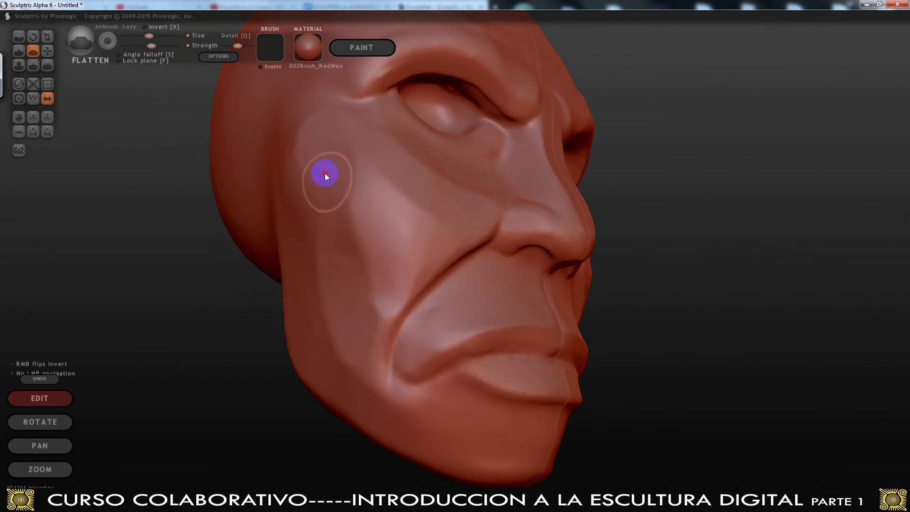
Reduce the Flatten brush further and refine the planes of the cheekbones and cheeks
alt+drag(325, 172, 103, 286)
mouse_move(573, 232)
alt+mouse_down()
mouse_move(627, 263)
mouse_move(630, 189)
alt+mouse_up()
key(space)
drag(274, 196, 268, 195)
drag(505, 240, 542, 237)
mouse_move(693, 244)
alt+mouse_down()
mouse_move(460, 184)
mouse_move(463, 195)
mouse_move(443, 95)
mouse_move(509, 141)
alt+mouse_up()
alt+drag(396, 155, 800, 209)
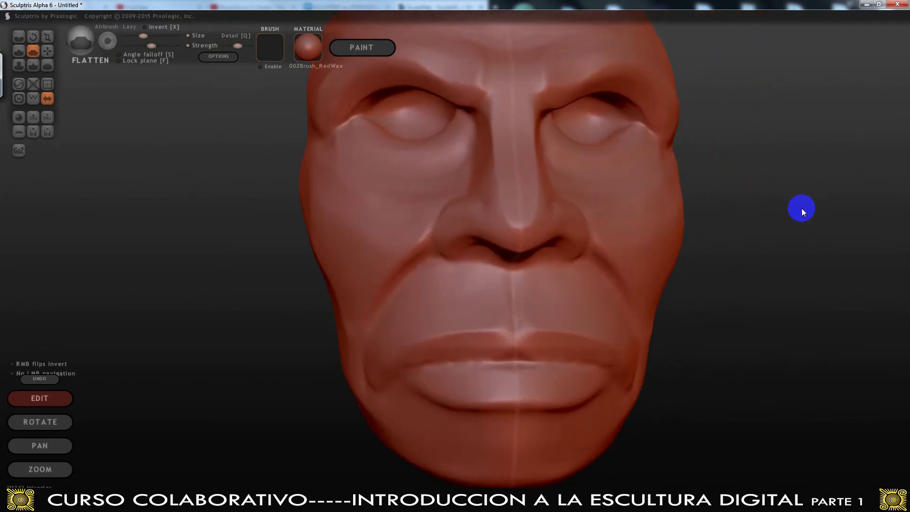
scroll(801, 209, down, 3)
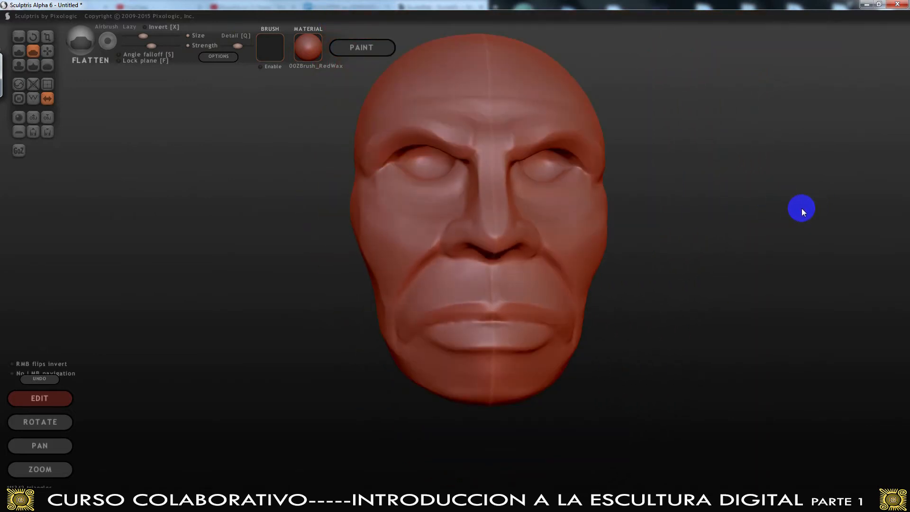
Enlarge the Flatten brush and flatten the temples and sides of the skull
alt+drag(283, 246, 489, 278)
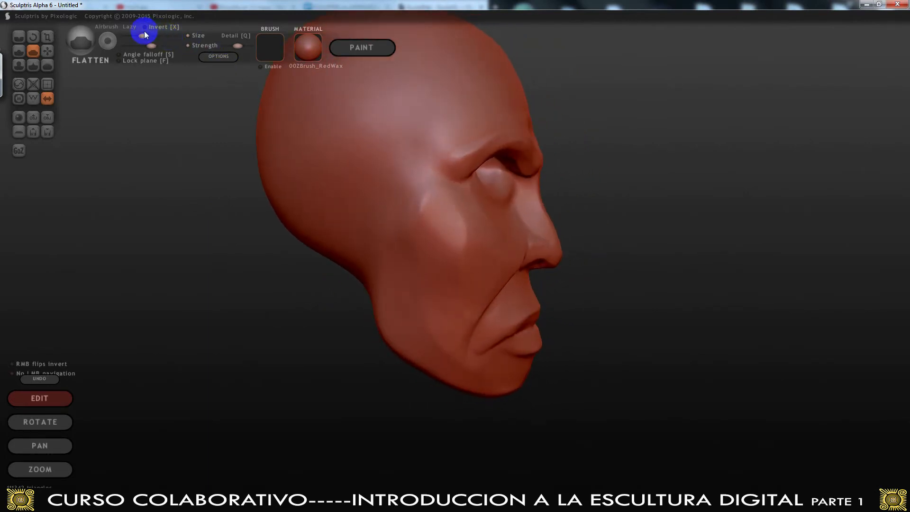
drag(143, 36, 156, 36)
mouse_move(333, 165)
mouse_down()
mouse_move(365, 146)
mouse_move(343, 223)
mouse_move(345, 171)
mouse_move(373, 120)
mouse_move(301, 174)
mouse_move(317, 163)
mouse_move(334, 199)
mouse_move(364, 162)
mouse_up()
mouse_move(393, 178)
right_down()
mouse_move(574, 220)
mouse_move(530, 231)
right_up()
mouse_move(379, 141)
mouse_down()
mouse_move(381, 161)
mouse_move(487, 141)
mouse_move(386, 170)
mouse_move(358, 165)
mouse_move(339, 125)
mouse_move(382, 112)
mouse_move(369, 173)
mouse_move(385, 155)
mouse_up()
right_drag(470, 163, 556, 195)
mouse_move(460, 147)
mouse_down()
mouse_move(552, 127)
mouse_move(467, 110)
mouse_move(459, 77)
mouse_up()
mouse_move(684, 201)
alt+mouse_down()
mouse_move(477, 124)
mouse_move(442, 98)
mouse_move(455, 107)
mouse_move(593, 97)
mouse_move(649, 114)
alt+mouse_up()
scroll(363, 292, up, 3)
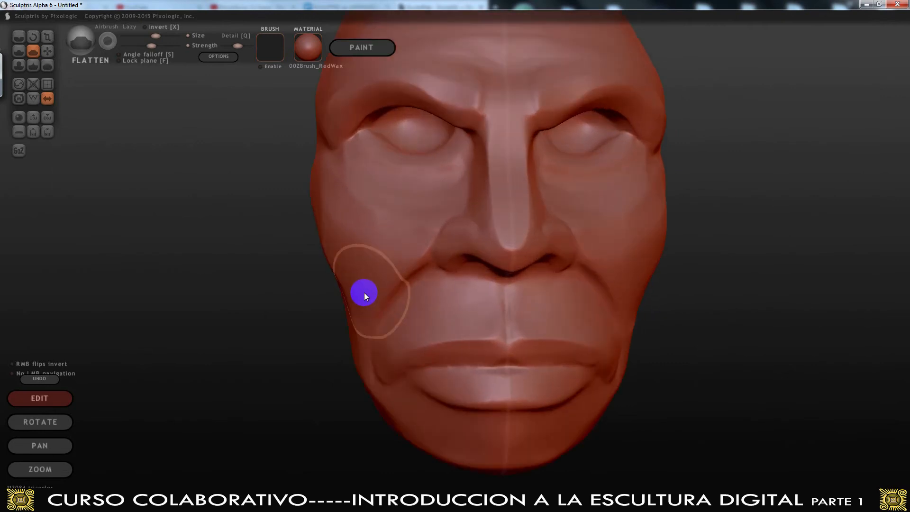
scroll(368, 292, down, 3)
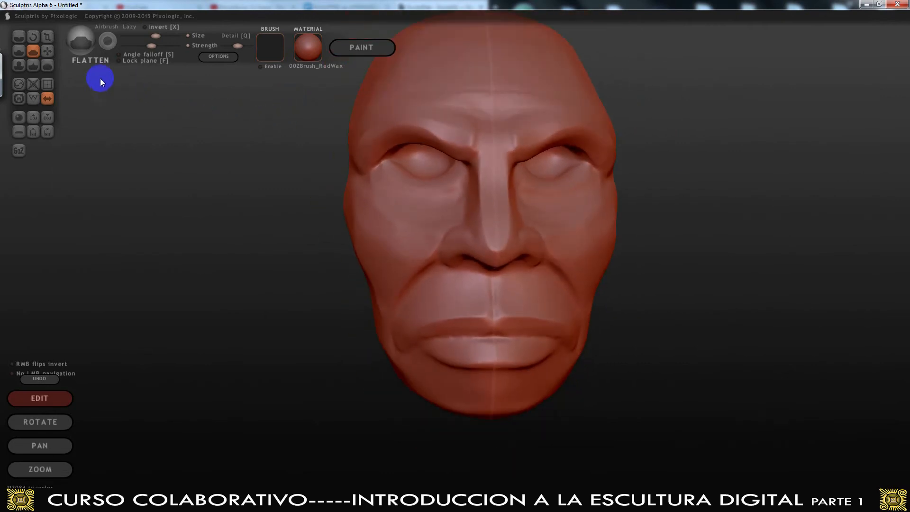
Switch to the Inflate brush
click(19, 65)
mouse_move(212, 171)
mouse_down()
mouse_move(265, 205)
mouse_move(520, 205)
mouse_move(512, 201)
mouse_up()
mouse_move(308, 154)
mouse_down()
mouse_move(316, 141)
mouse_move(303, 165)
mouse_move(304, 143)
mouse_up()
mouse_move(503, 199)
alt+mouse_down()
mouse_move(471, 218)
mouse_move(396, 212)
mouse_move(622, 252)
mouse_move(582, 220)
alt+mouse_up()
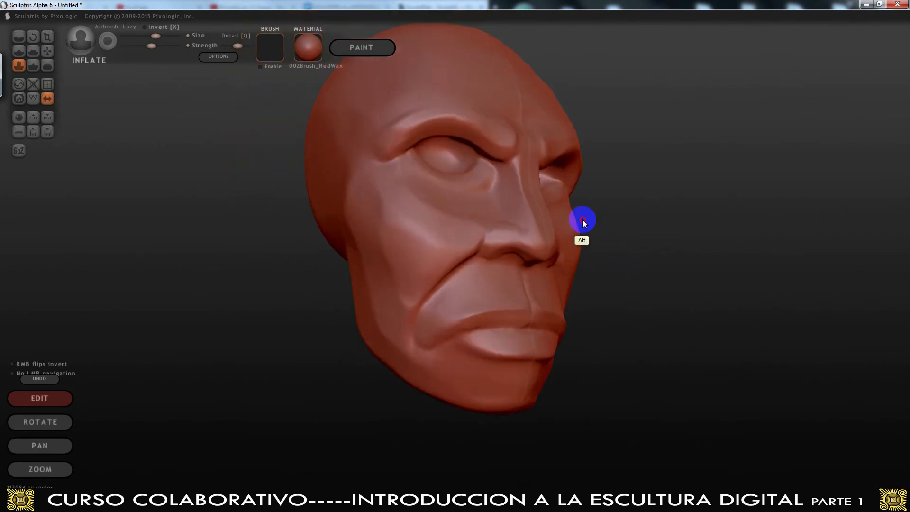
Sharpen the cheekbone edge from below the outer eye corner toward the nose wing with a smaller Pinch brush
click(33, 67)
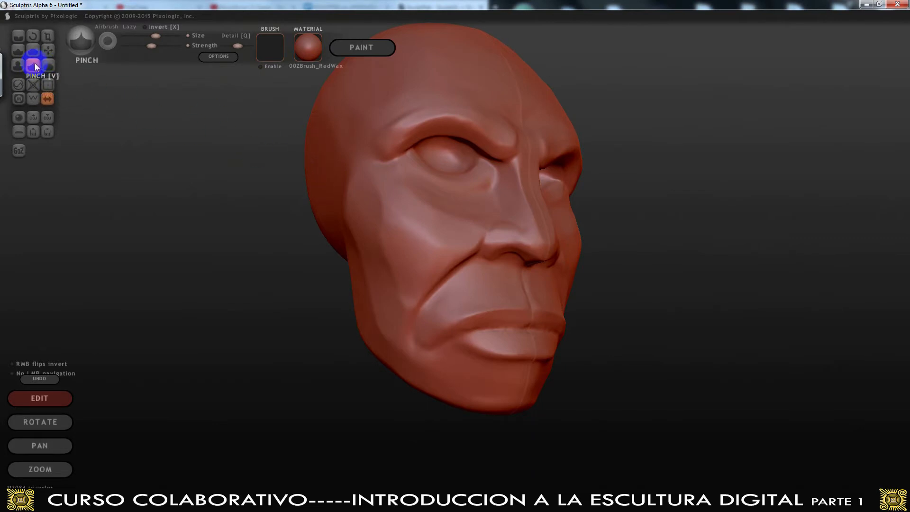
drag(170, 151, 190, 184)
scroll(189, 184, up, 3)
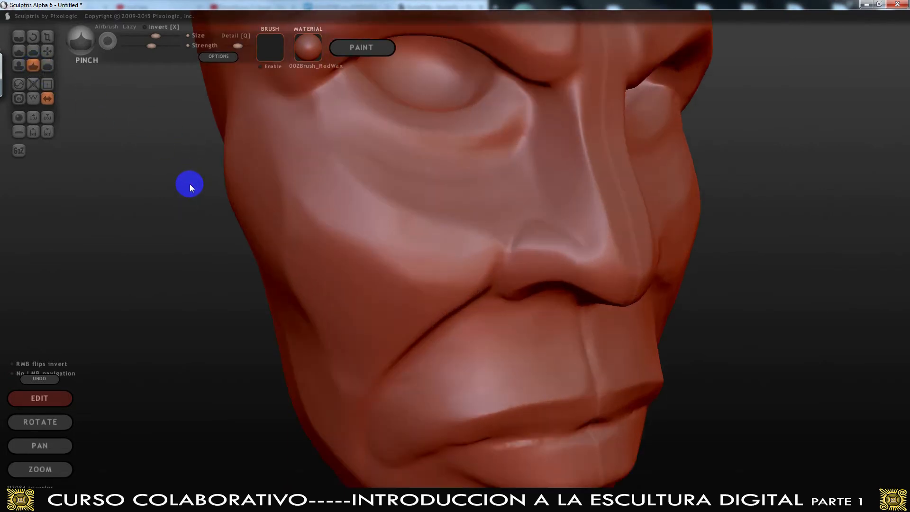
scroll(189, 242, up, 5)
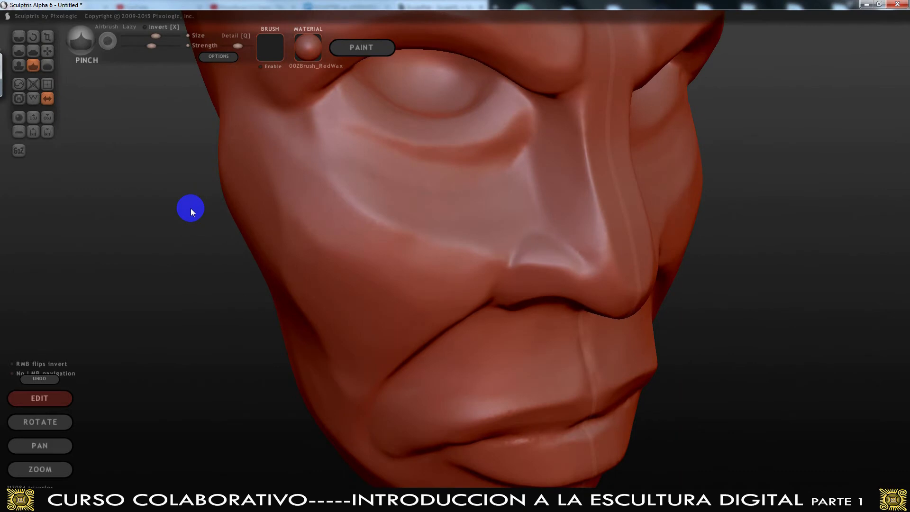
drag(155, 36, 150, 36)
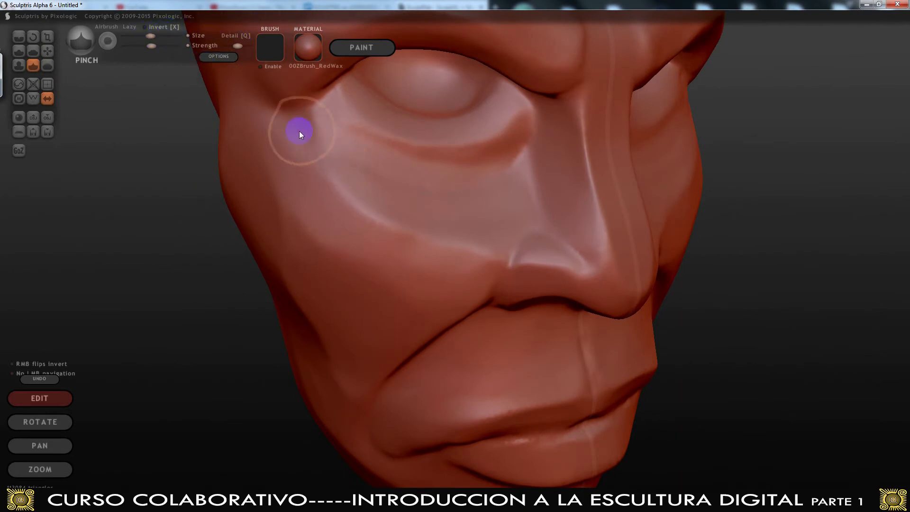
click(150, 37)
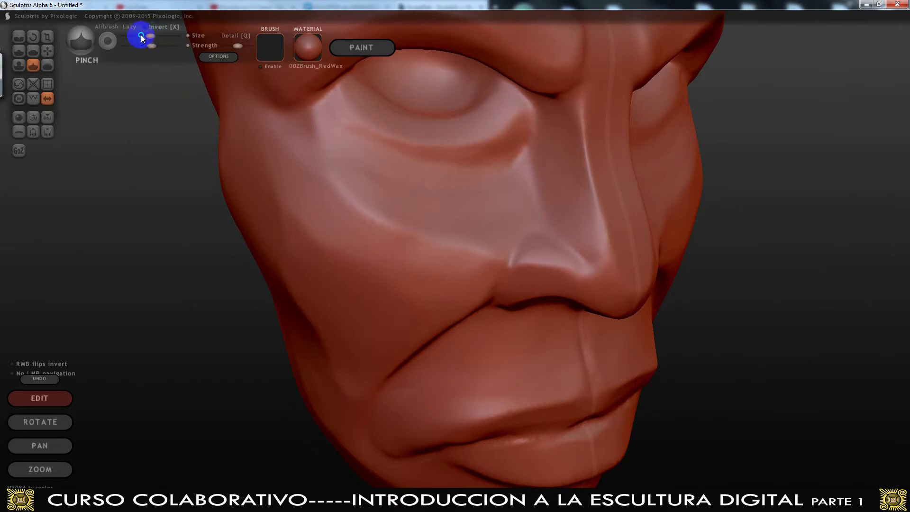
drag(150, 38, 145, 36)
drag(332, 187, 411, 234)
drag(325, 175, 447, 246)
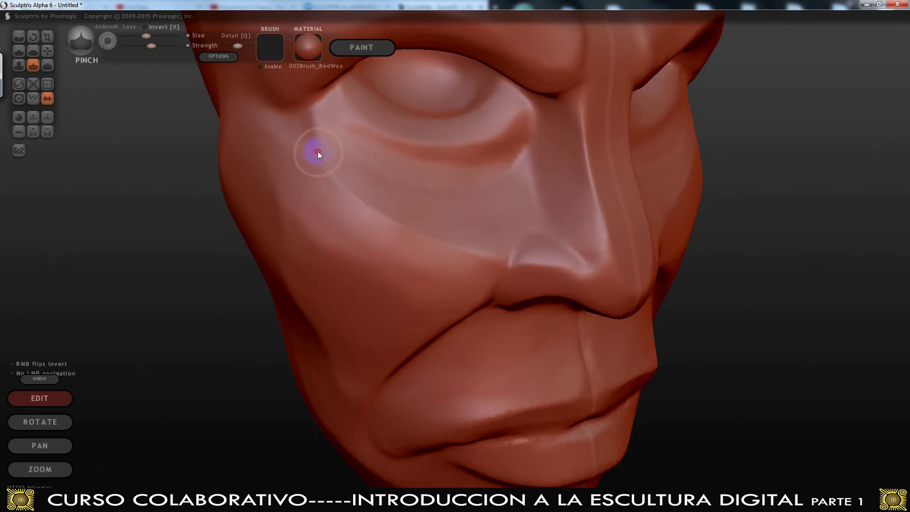
mouse_move(321, 149)
mouse_down()
mouse_move(365, 198)
mouse_move(451, 253)
mouse_up()
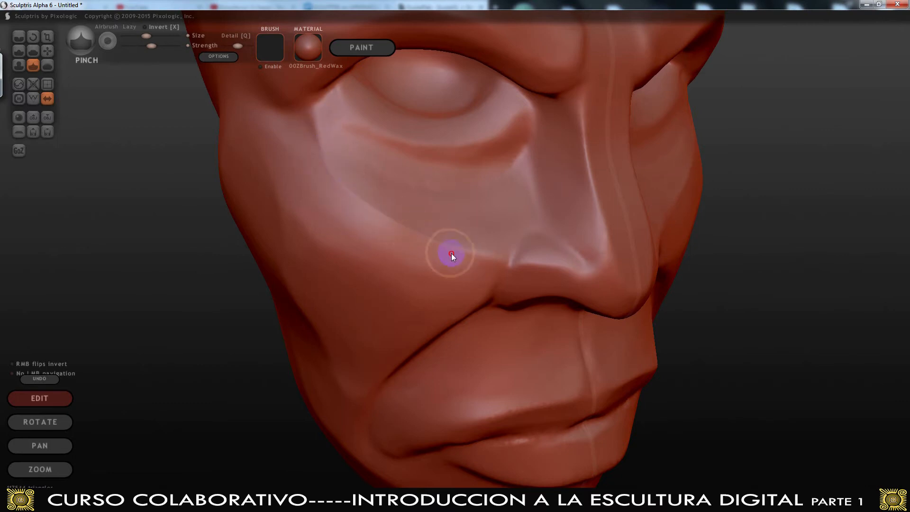
Sharpen the crease under the eye and the side edge of the nose bridge down to the tip with the Pinch brush
mouse_move(220, 284)
alt+mouse_down()
mouse_move(166, 248)
mouse_move(110, 252)
mouse_move(177, 291)
alt+mouse_up()
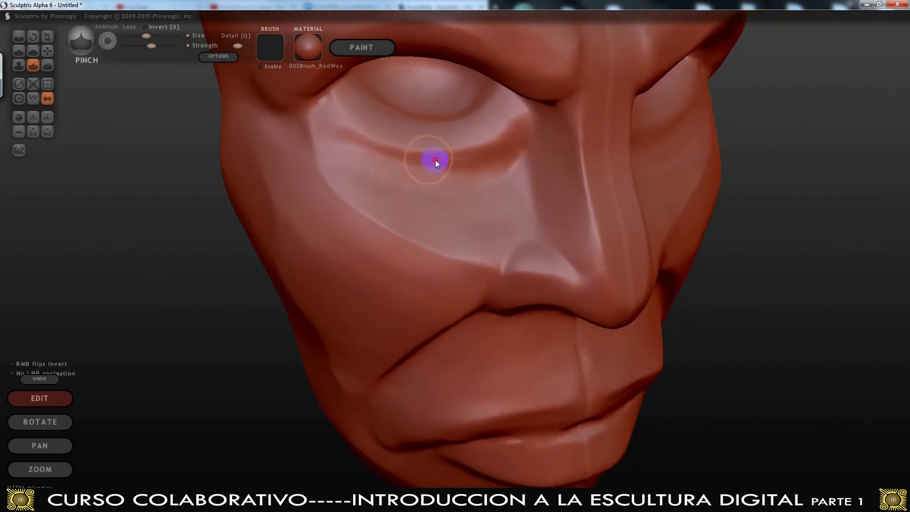
mouse_move(509, 136)
mouse_down()
mouse_move(462, 148)
mouse_move(355, 128)
mouse_move(339, 112)
mouse_move(374, 133)
mouse_move(464, 156)
mouse_up()
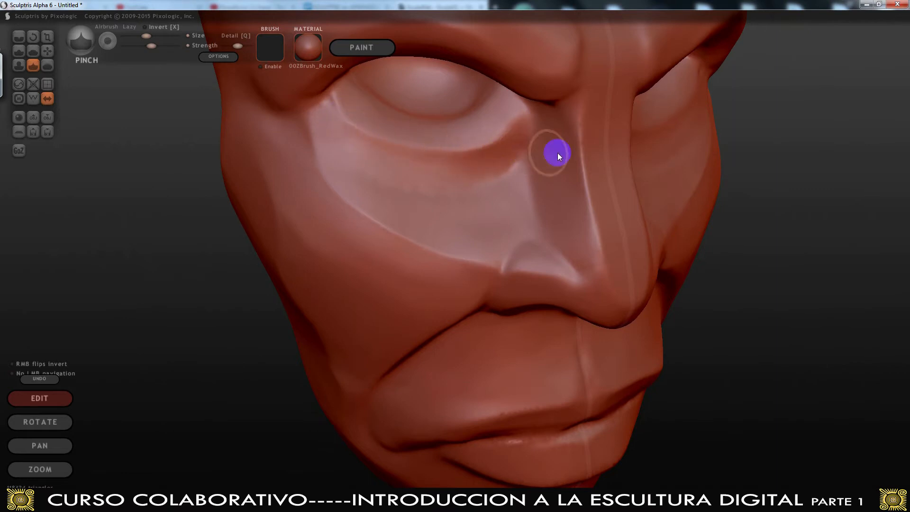
mouse_move(582, 150)
mouse_down()
mouse_move(582, 115)
mouse_move(594, 225)
mouse_up()
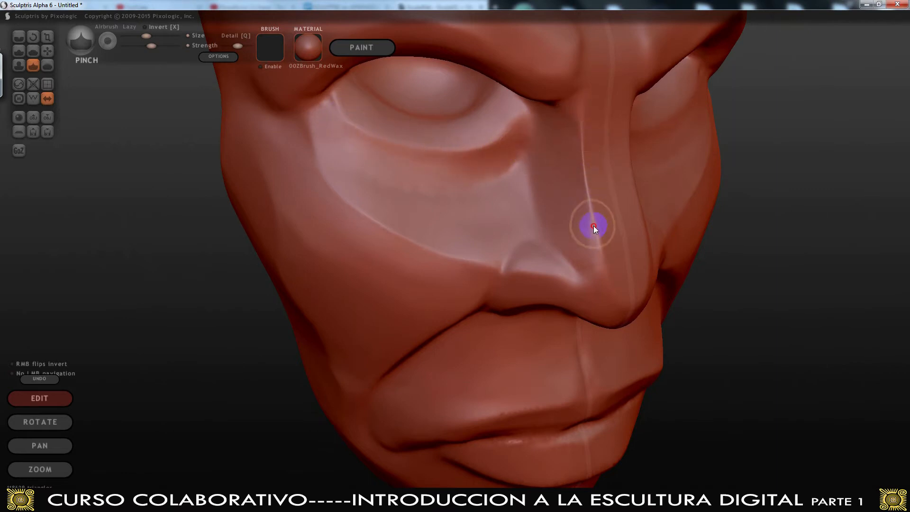
mouse_move(596, 269)
mouse_down()
mouse_move(596, 284)
mouse_move(613, 293)
mouse_up()
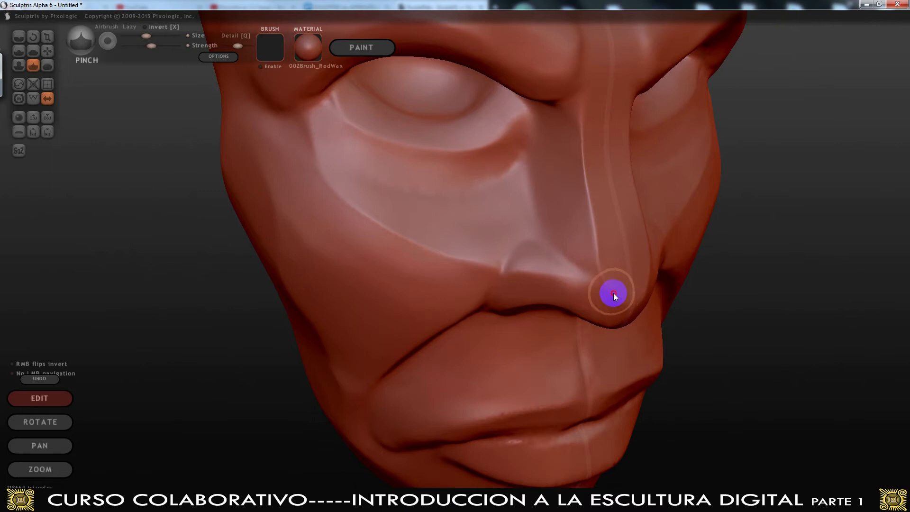
Pinch the edges of the nostril wing and cheekbone plane and the upper part of the nasolabial fold
mouse_move(593, 193)
right_down()
mouse_move(646, 300)
mouse_move(490, 247)
right_up()
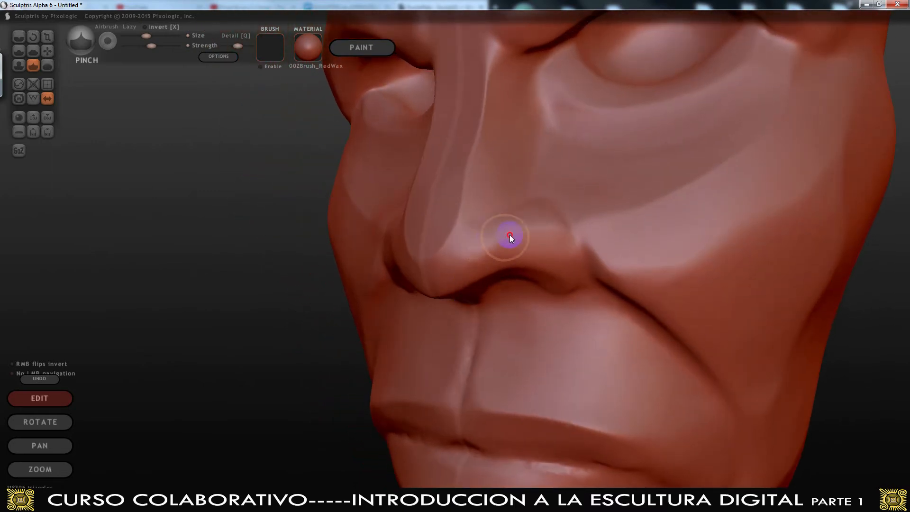
mouse_move(562, 227)
mouse_down()
mouse_move(551, 206)
mouse_move(535, 203)
mouse_up()
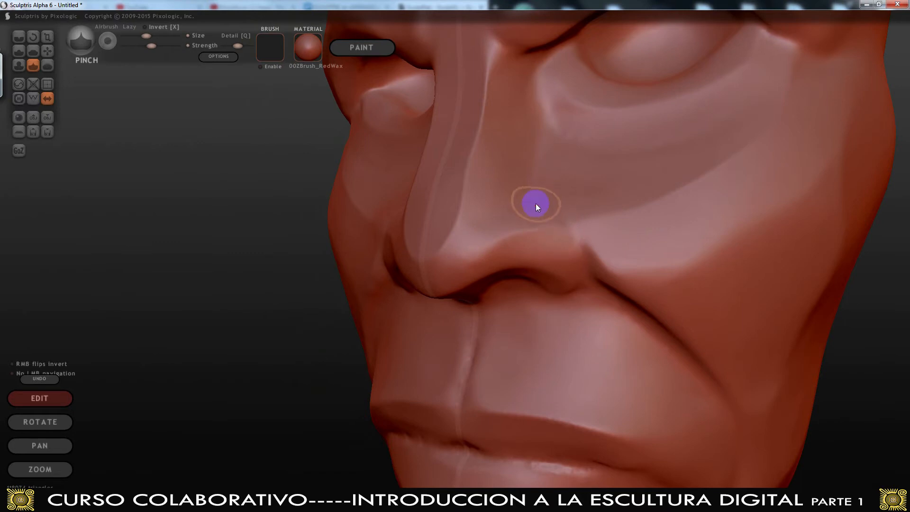
mouse_move(592, 249)
mouse_down()
mouse_move(623, 276)
mouse_move(643, 271)
mouse_move(795, 208)
mouse_move(831, 171)
mouse_up()
drag(612, 296, 649, 309)
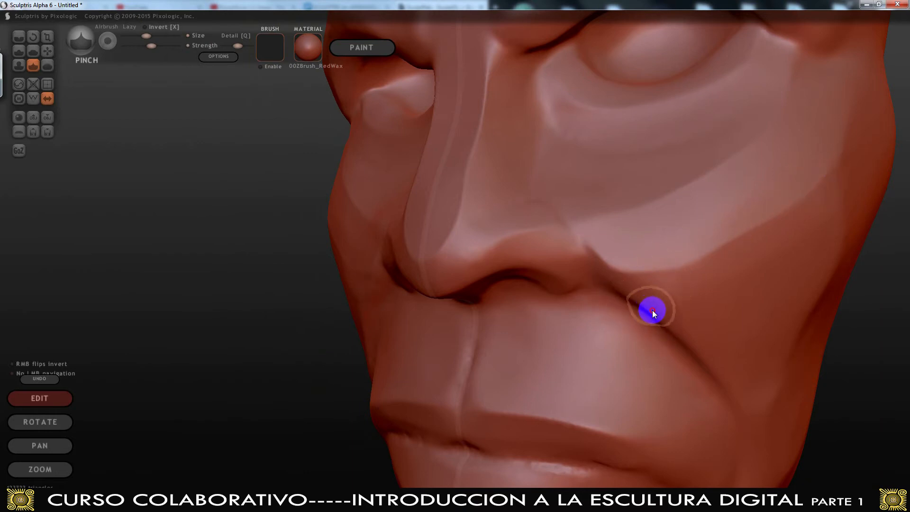
Sharpen the contours of the lips and the surrounding mouth area with the Pinch brush
mouse_move(440, 412)
mouse_down()
mouse_move(601, 437)
mouse_move(658, 469)
mouse_up()
mouse_move(256, 364)
mouse_down()
mouse_move(294, 348)
mouse_move(482, 331)
mouse_move(595, 354)
mouse_up()
mouse_move(362, 366)
mouse_down()
mouse_move(306, 269)
mouse_move(291, 206)
mouse_move(356, 337)
mouse_up()
scroll(356, 337, down, 5)
mouse_move(726, 321)
mouse_down()
mouse_move(474, 327)
mouse_move(516, 367)
mouse_up()
scroll(440, 332, up, 5)
drag(199, 360, 365, 237)
drag(249, 369, 435, 377)
mouse_move(502, 358)
alt+mouse_down()
mouse_move(559, 386)
mouse_move(624, 396)
mouse_move(672, 368)
alt+mouse_up()
scroll(638, 279, down, 2)
scroll(638, 279, up, 4)
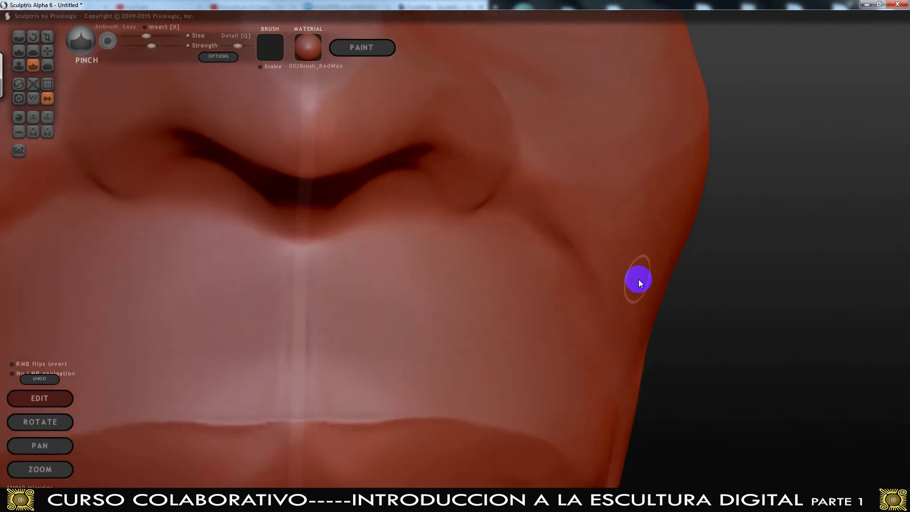
scroll(635, 275, down, 6)
scroll(635, 275, down, 2)
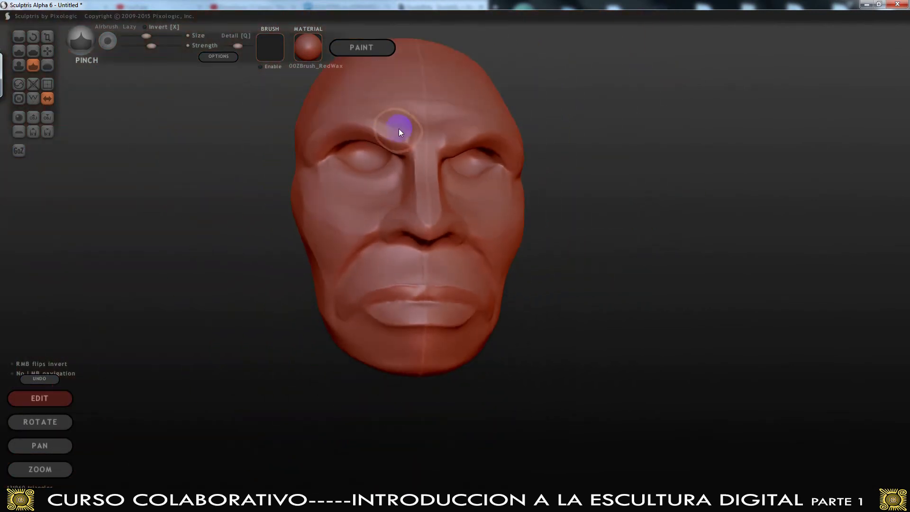
Sharpen the brow ridge from the inner corner to the outer end with a slightly smaller Pinch brush
scroll(422, 157, up, 5)
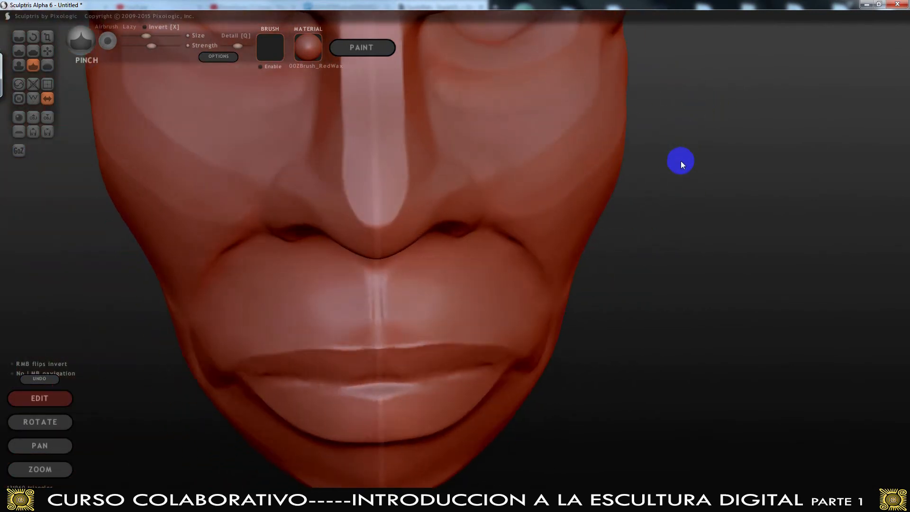
alt+drag(724, 124, 636, 368)
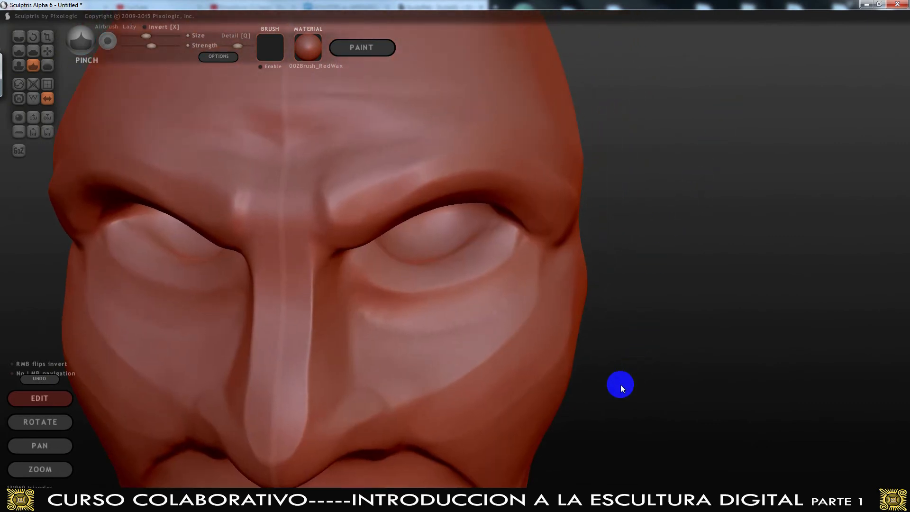
alt+drag(619, 274, 612, 227)
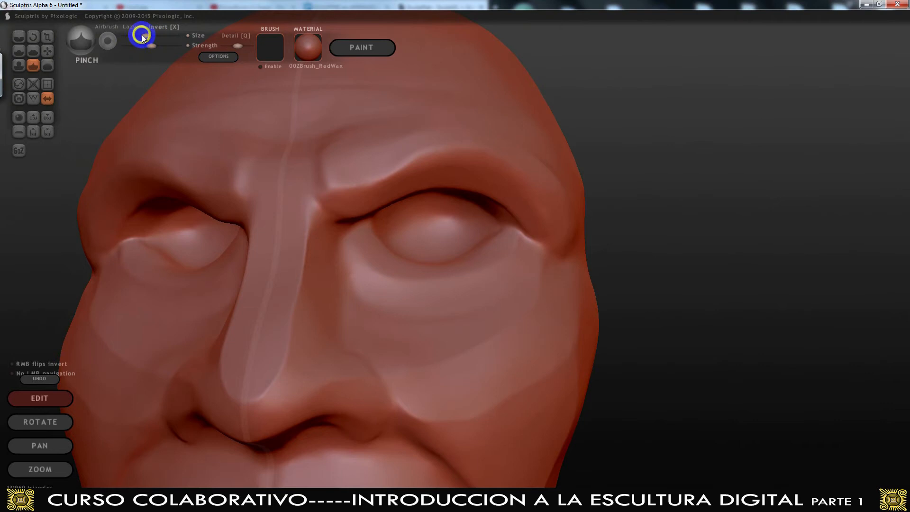
drag(138, 36, 143, 36)
drag(334, 185, 403, 170)
drag(535, 204, 489, 162)
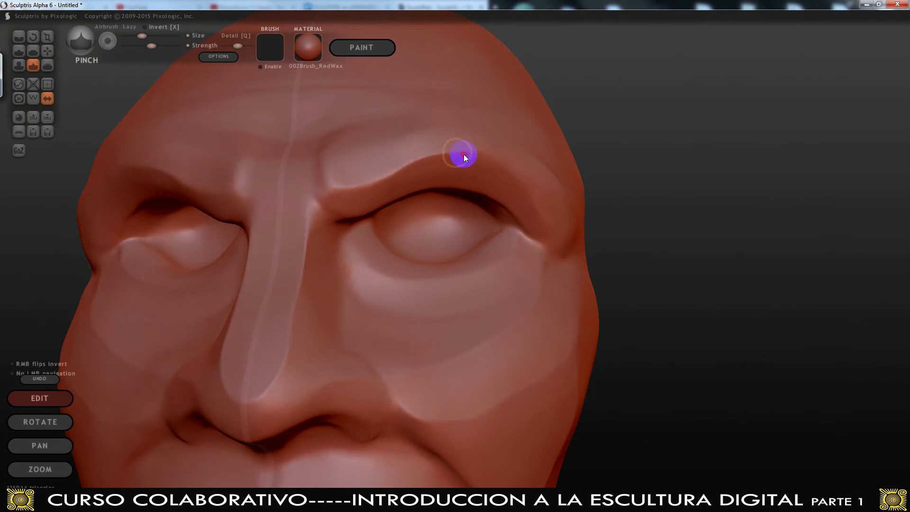
drag(533, 204, 461, 159)
drag(325, 151, 381, 175)
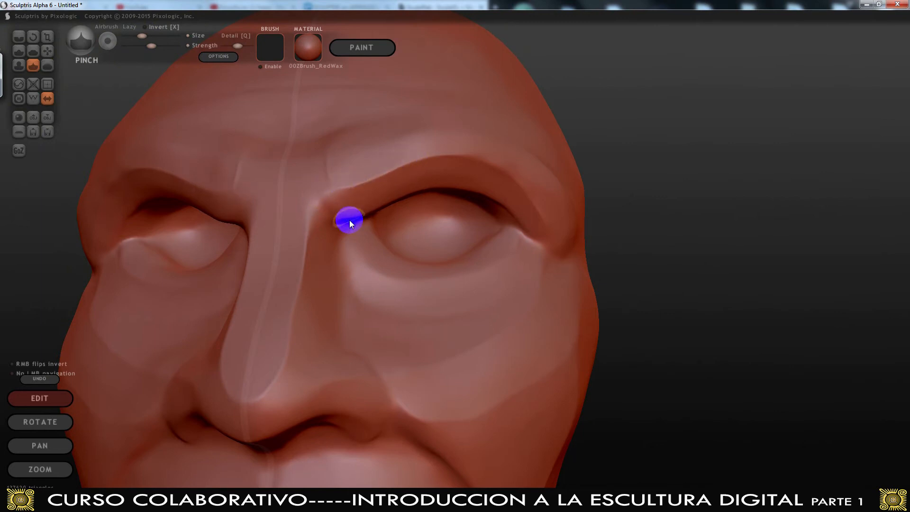
Pinch the crease between the lower edge of the eyeball and the eyelid
mouse_move(616, 180)
alt+mouse_down()
mouse_move(549, 214)
mouse_move(428, 186)
alt+mouse_up()
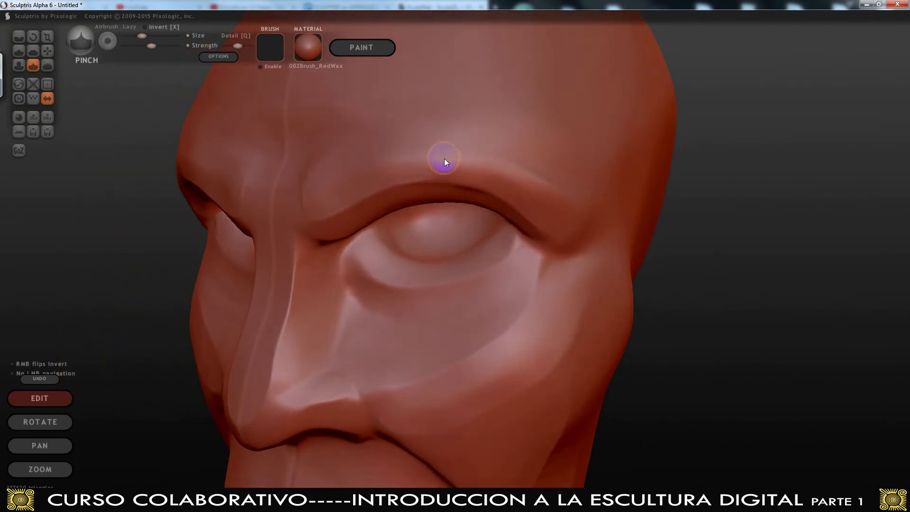
mouse_move(434, 263)
mouse_down()
mouse_move(494, 234)
mouse_move(390, 243)
mouse_up()
drag(459, 254, 468, 250)
mouse_move(161, 256)
alt+mouse_down()
mouse_move(150, 207)
mouse_move(197, 166)
mouse_move(280, 201)
mouse_move(327, 188)
mouse_move(355, 201)
mouse_move(315, 218)
mouse_move(275, 252)
mouse_move(114, 263)
mouse_move(181, 303)
mouse_move(91, 272)
mouse_move(120, 291)
mouse_move(229, 285)
alt+mouse_up()
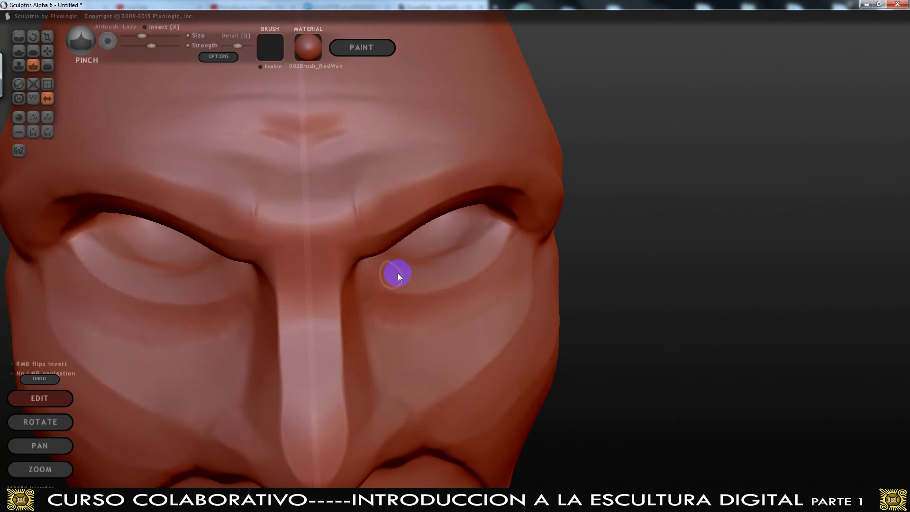
Smooth the upper eye area beneath the brow ridge
mouse_move(586, 283)
alt+mouse_down()
mouse_move(550, 262)
mouse_move(460, 273)
mouse_move(440, 250)
mouse_move(486, 152)
alt+mouse_up()
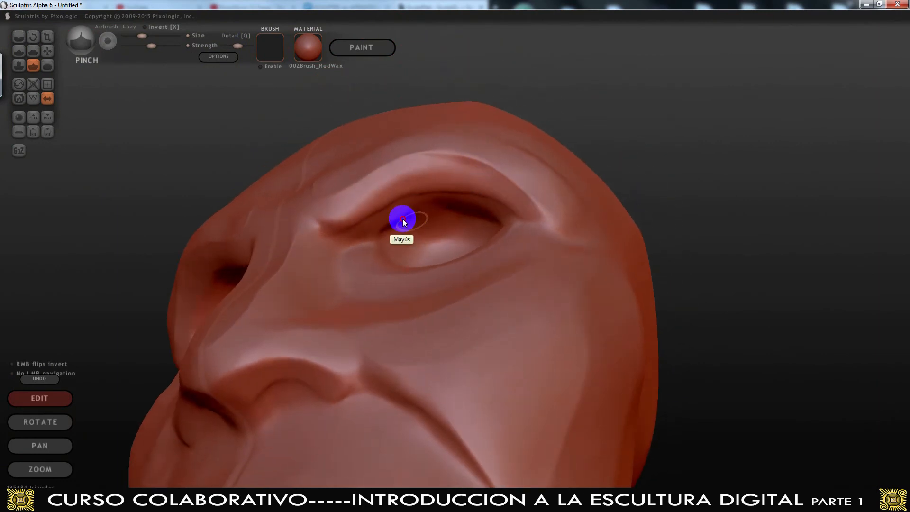
mouse_move(465, 216)
shift+mouse_down()
mouse_move(484, 220)
mouse_move(452, 204)
mouse_move(406, 207)
mouse_move(448, 209)
mouse_move(403, 228)
shift+mouse_up()
shift+drag(487, 218, 382, 226)
Mask an upright oval on the side of the head where the ear belongs
click(35, 97)
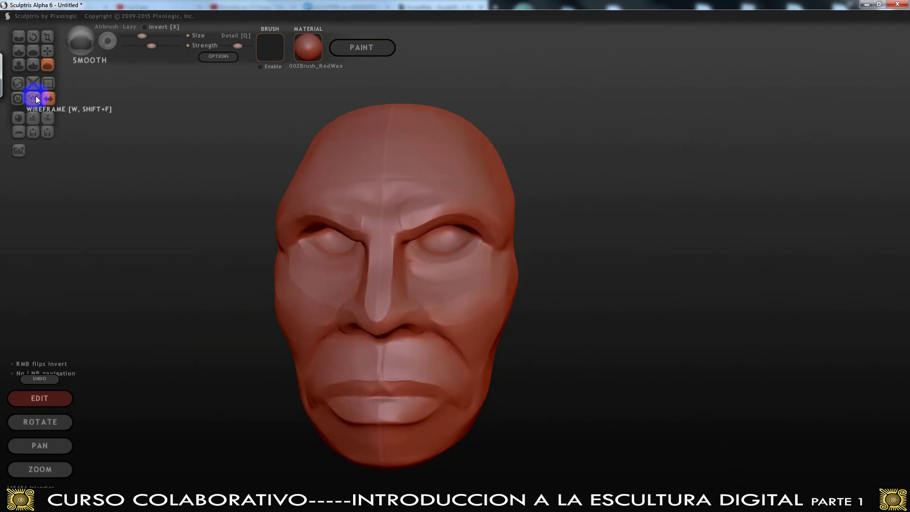
alt+drag(569, 242, 371, 256)
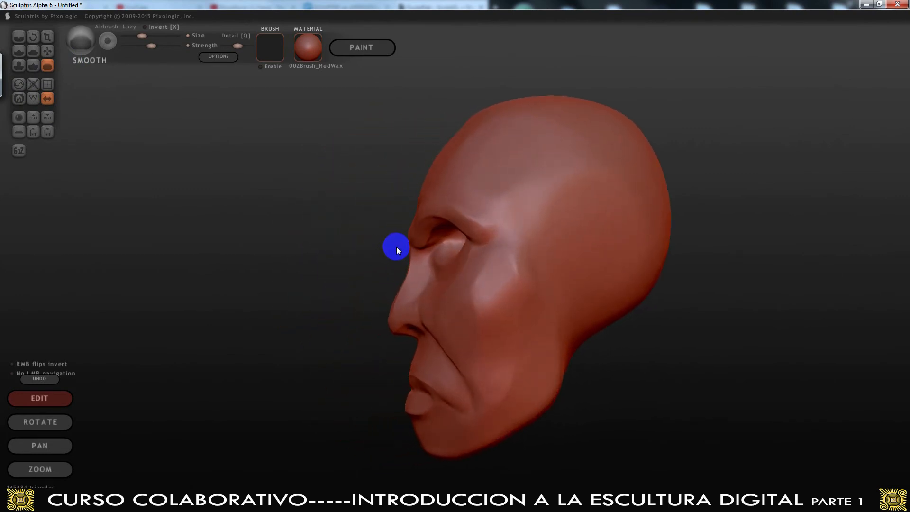
click(19, 98)
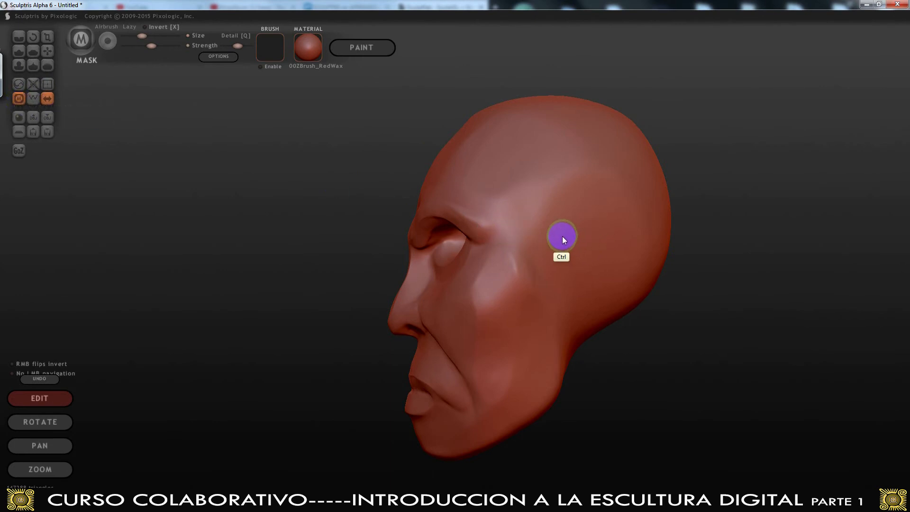
mouse_move(562, 282)
ctrl+mouse_down()
mouse_move(562, 249)
mouse_move(565, 273)
ctrl+mouse_up()
mouse_move(302, 276)
mouse_down()
mouse_move(341, 287)
mouse_move(308, 275)
mouse_up()
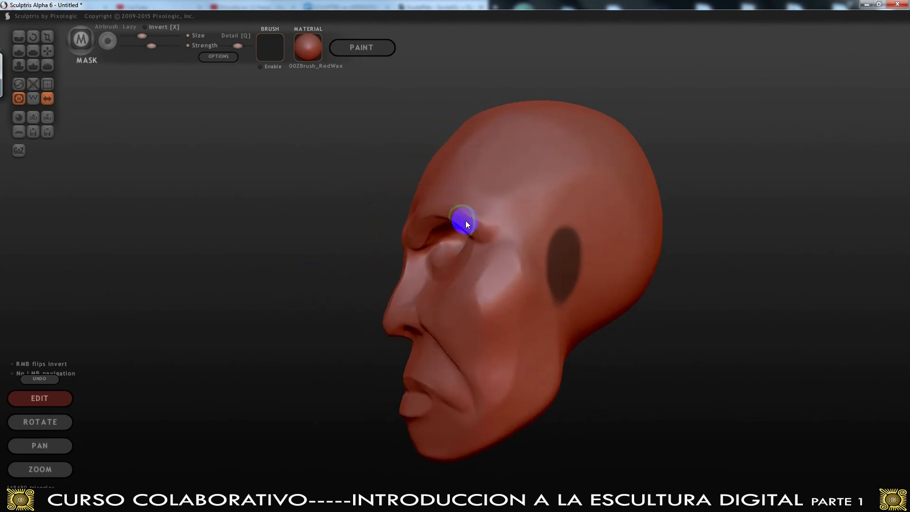
Try building up clay around and across the masked oval with the Draw brush to test the mask
mouse_move(275, 309)
alt+mouse_down()
mouse_move(442, 280)
mouse_move(331, 306)
mouse_move(262, 300)
mouse_move(237, 288)
alt+mouse_up()
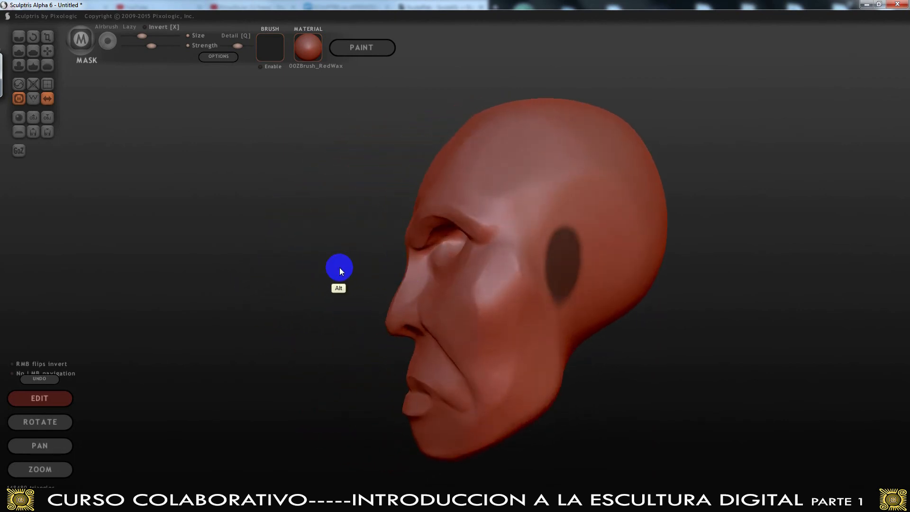
alt+drag(340, 267, 309, 269)
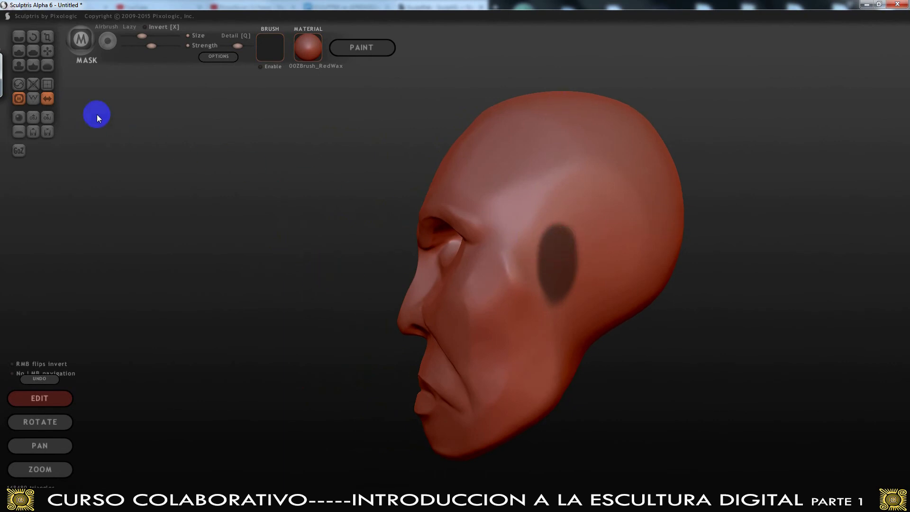
click(19, 50)
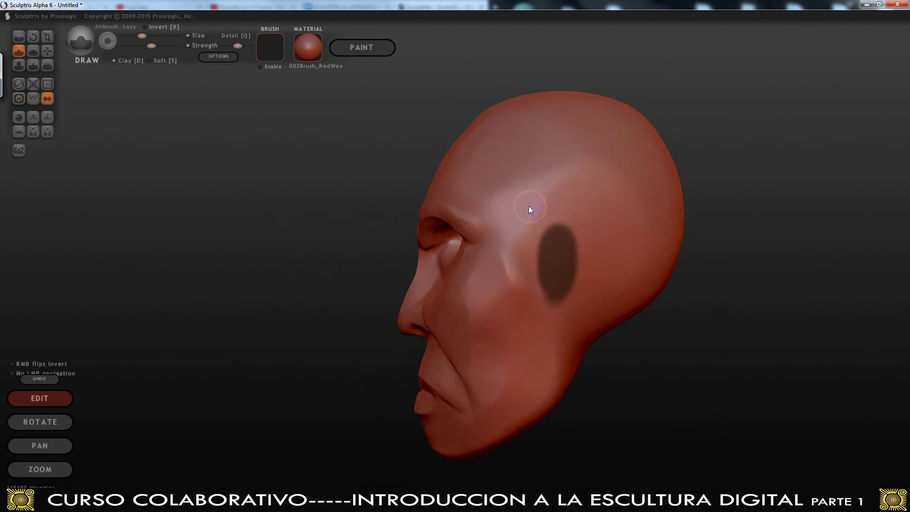
mouse_move(576, 246)
mouse_down()
mouse_move(561, 280)
mouse_move(536, 279)
mouse_up()
mouse_move(535, 246)
mouse_down()
mouse_move(575, 287)
mouse_move(527, 256)
mouse_up()
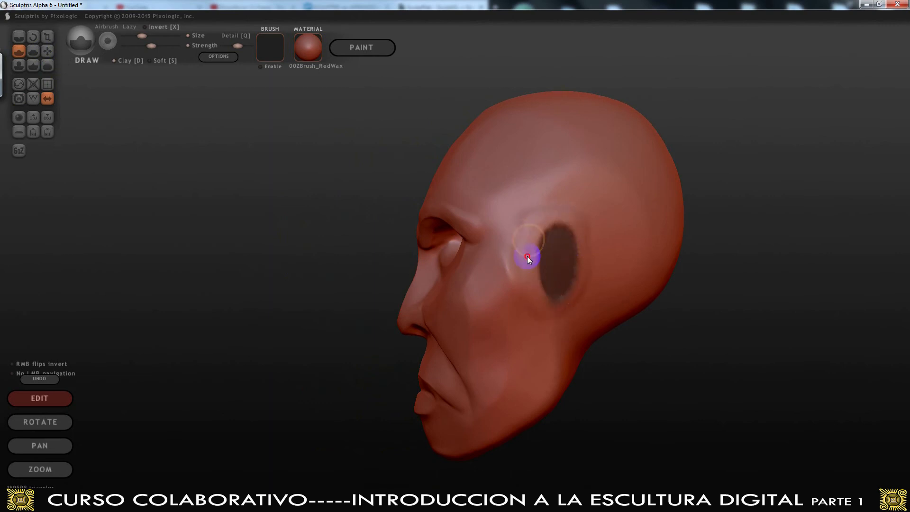
alt+drag(638, 329, 629, 353)
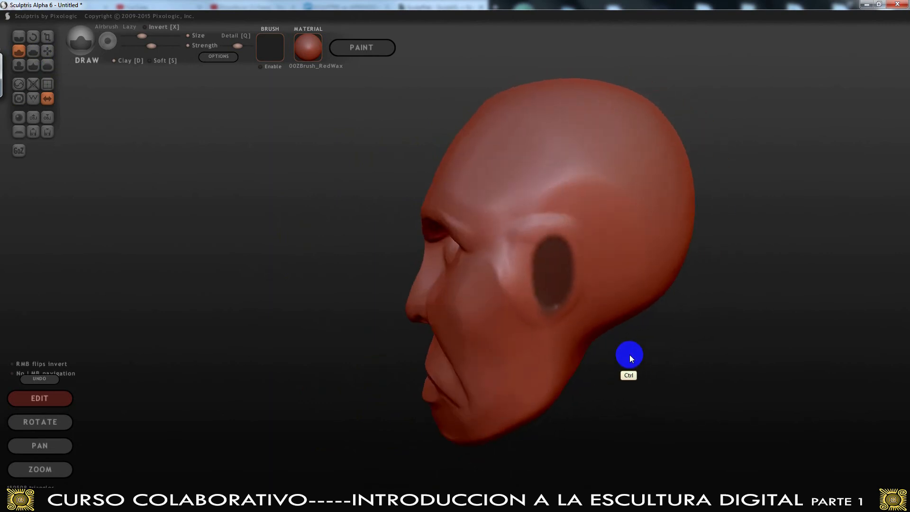
Invert the mask and pull the exposed oval outward from the head with an enlarged Grab brush
alt+drag(332, 297, 360, 278)
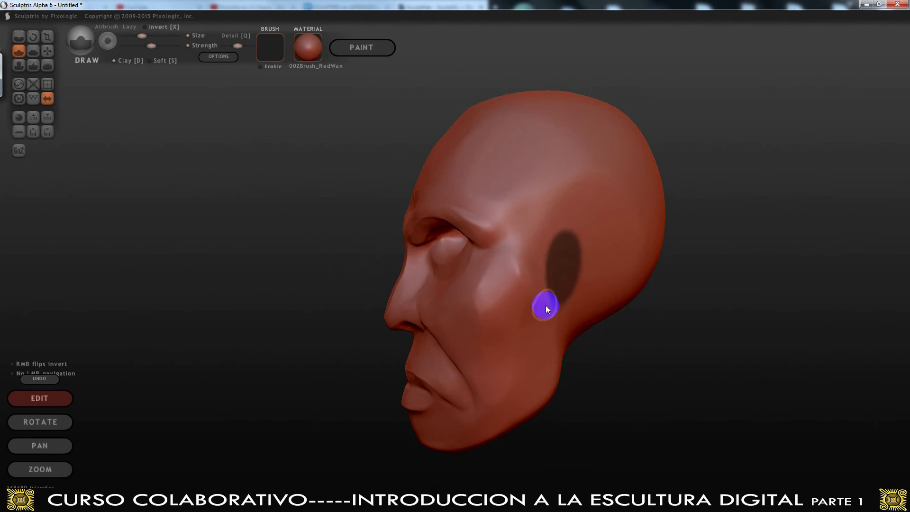
key(ctrl+i)
alt+drag(303, 241, 371, 223)
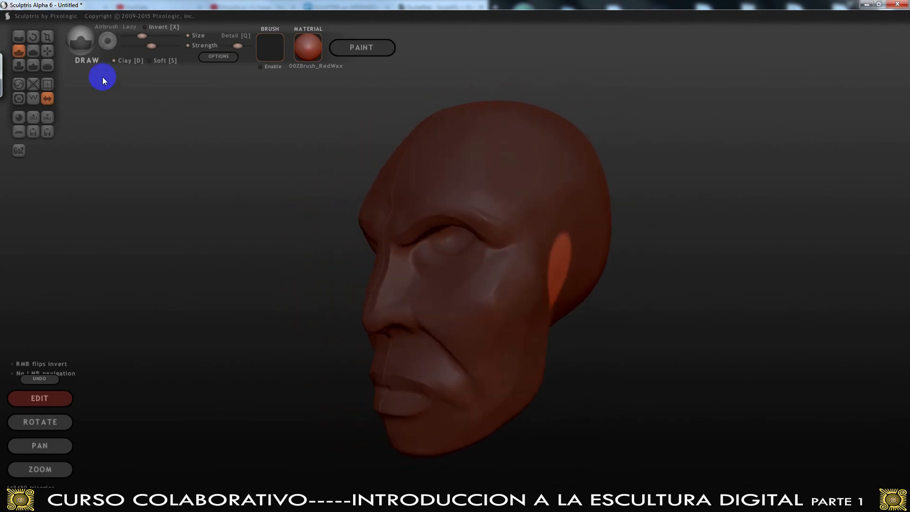
click(48, 50)
drag(143, 37, 157, 38)
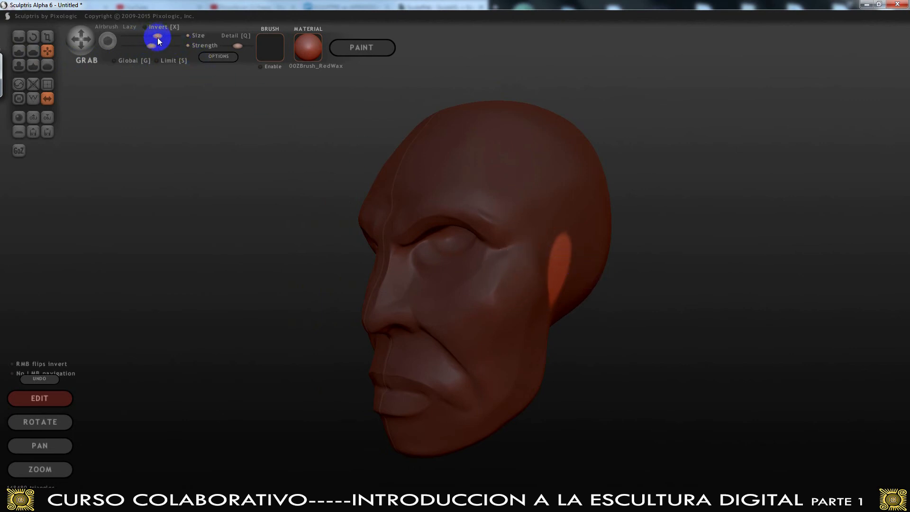
mouse_move(641, 263)
alt+mouse_down()
mouse_move(629, 323)
mouse_move(503, 270)
mouse_move(477, 234)
alt+mouse_up()
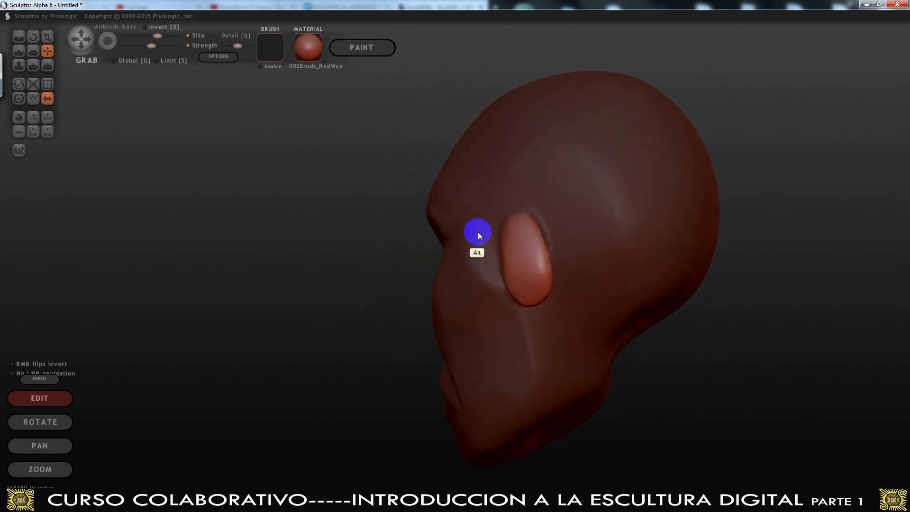
shift+drag(412, 277, 570, 260)
Shape the ear's upper rim and inner hollow with a smaller Grab brush, pulling the top outward from the head
alt+drag(676, 311, 464, 349)
drag(156, 36, 146, 36)
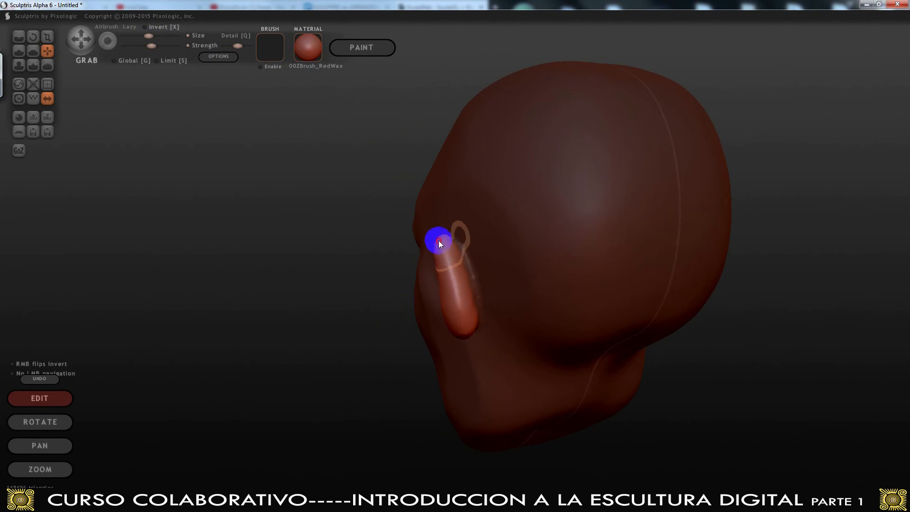
alt+drag(363, 255, 583, 246)
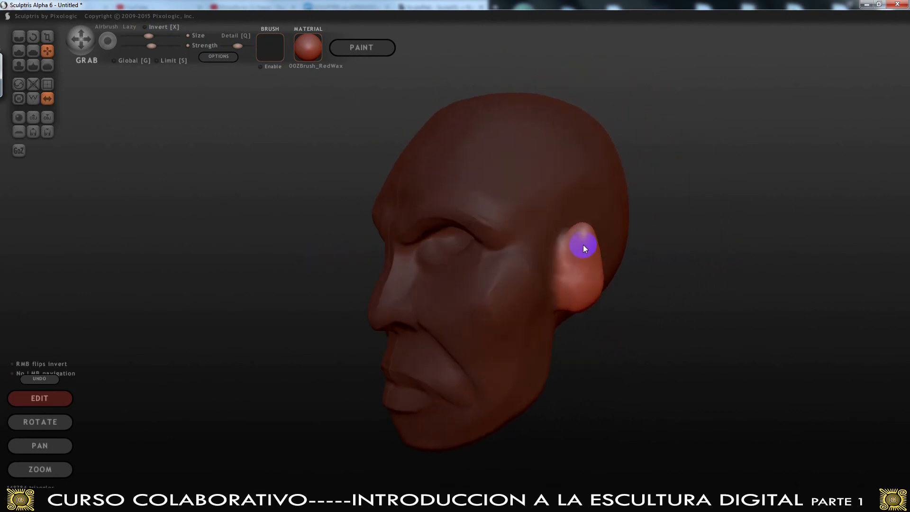
mouse_move(605, 318)
alt+mouse_down()
mouse_move(526, 336)
mouse_move(521, 296)
mouse_move(534, 282)
alt+mouse_up()
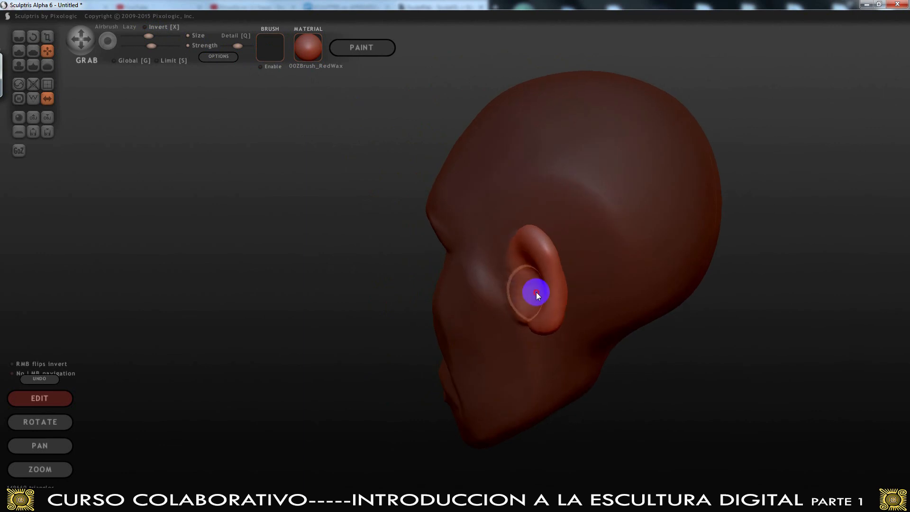
alt+drag(371, 277, 601, 274)
drag(591, 235, 599, 246)
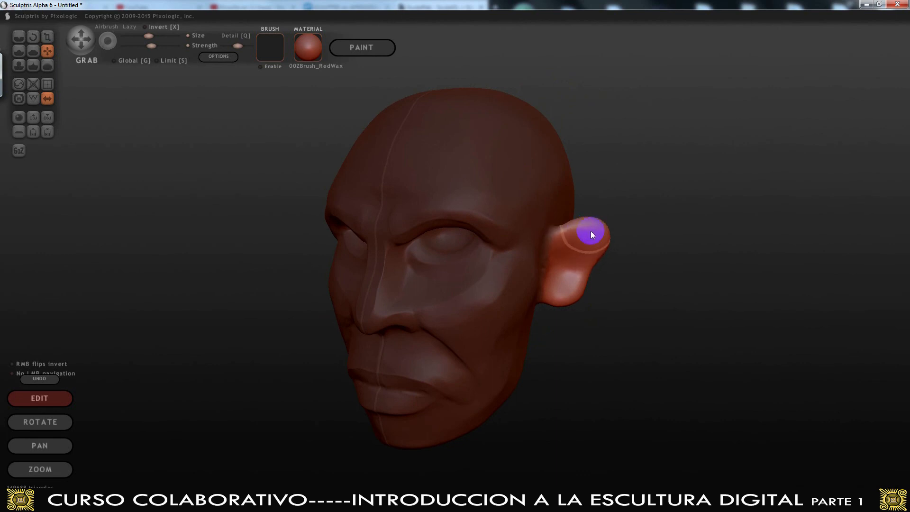
alt+drag(631, 271, 368, 254)
drag(469, 258, 477, 298)
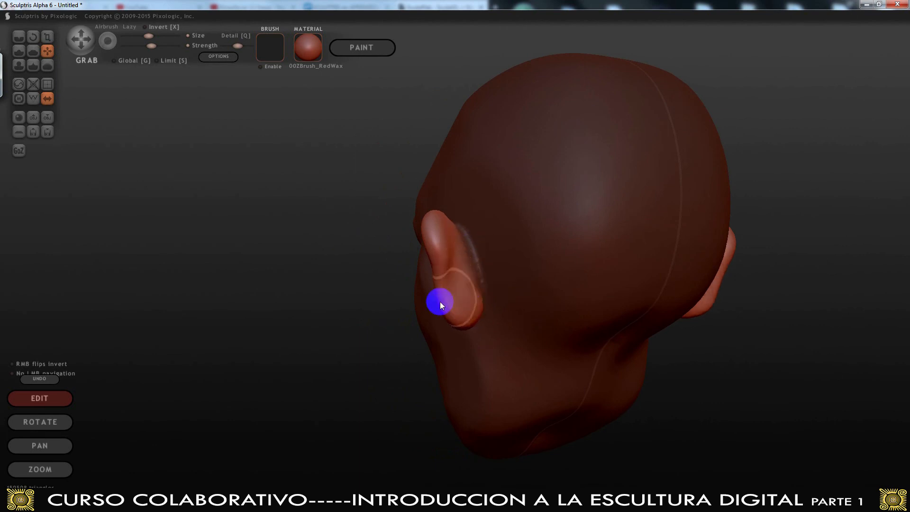
Stretch the lower part of the ear downward into a long lobe with Grab and smooth it
mouse_move(339, 294)
mouse_down()
mouse_move(553, 275)
mouse_move(598, 294)
mouse_move(588, 315)
mouse_up()
drag(590, 355, 682, 357)
drag(549, 329, 552, 397)
mouse_move(561, 363)
mouse_down()
mouse_move(596, 378)
mouse_move(536, 372)
mouse_move(530, 380)
mouse_move(573, 392)
mouse_move(590, 358)
mouse_up()
shift+drag(563, 396, 547, 387)
Widen the earlobe outward and pull it down with Grab from behind the head, and smooth its outer corner
alt+drag(618, 329, 215, 320)
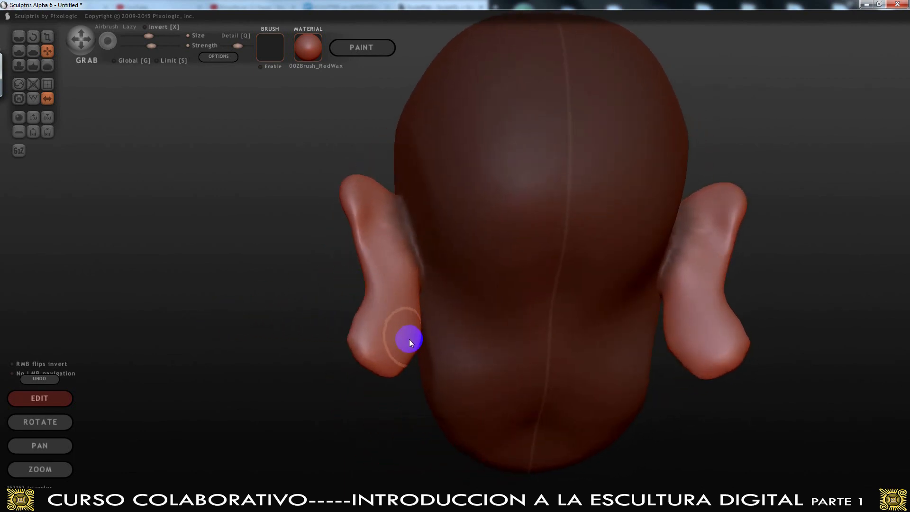
drag(415, 355, 422, 358)
drag(348, 338, 328, 343)
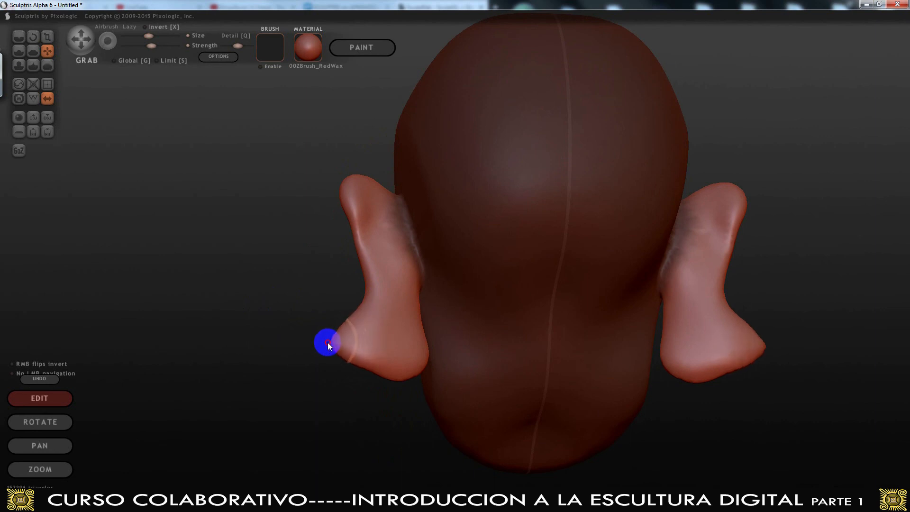
mouse_move(362, 312)
mouse_down()
mouse_move(334, 314)
mouse_move(328, 337)
mouse_move(380, 375)
mouse_up()
drag(302, 363, 652, 385)
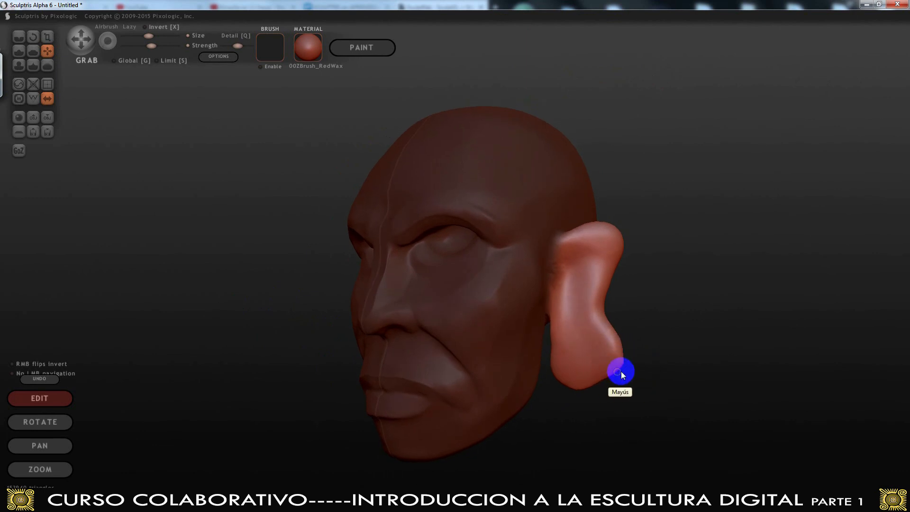
shift+drag(619, 360, 615, 368)
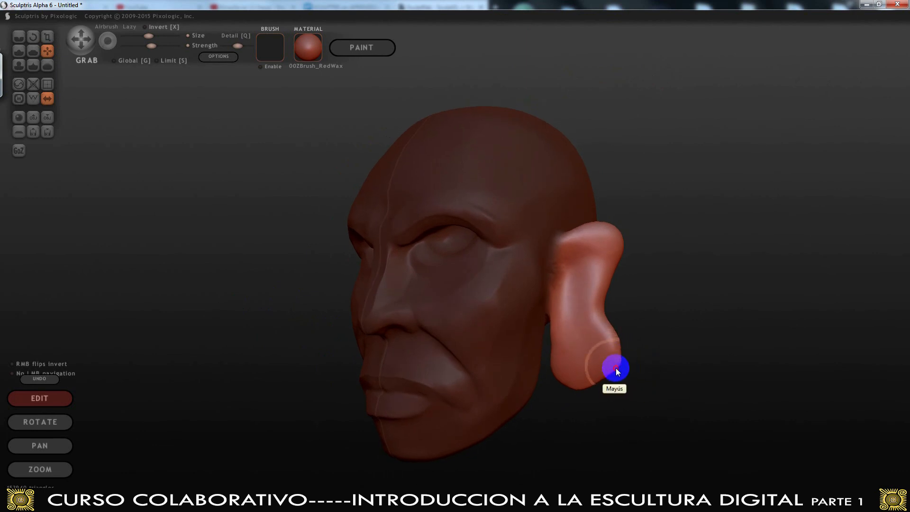
Save the head sculpture as ROSTRO TUTORIUAL in the sc1 format
mouse_move(653, 303)
alt+mouse_down()
mouse_move(778, 290)
mouse_move(636, 319)
mouse_move(528, 307)
mouse_move(589, 326)
mouse_move(667, 312)
alt+mouse_up()
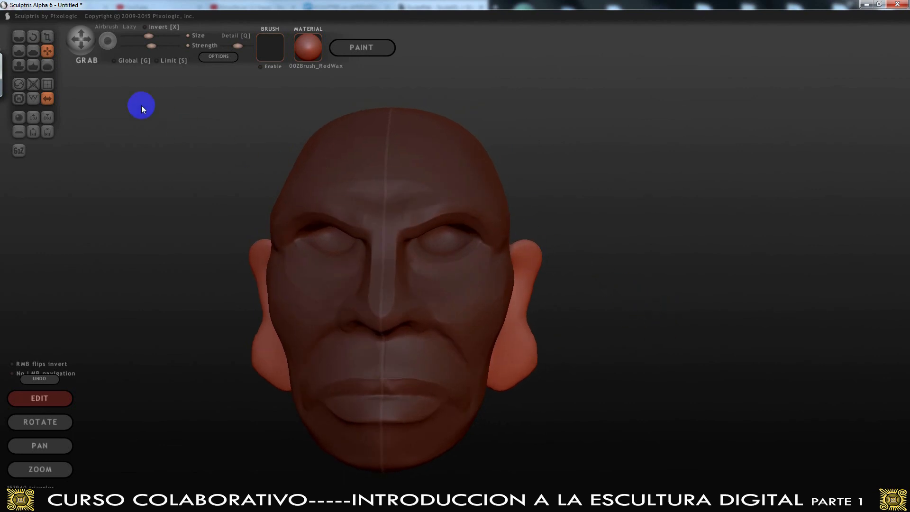
alt+drag(165, 195, 112, 195)
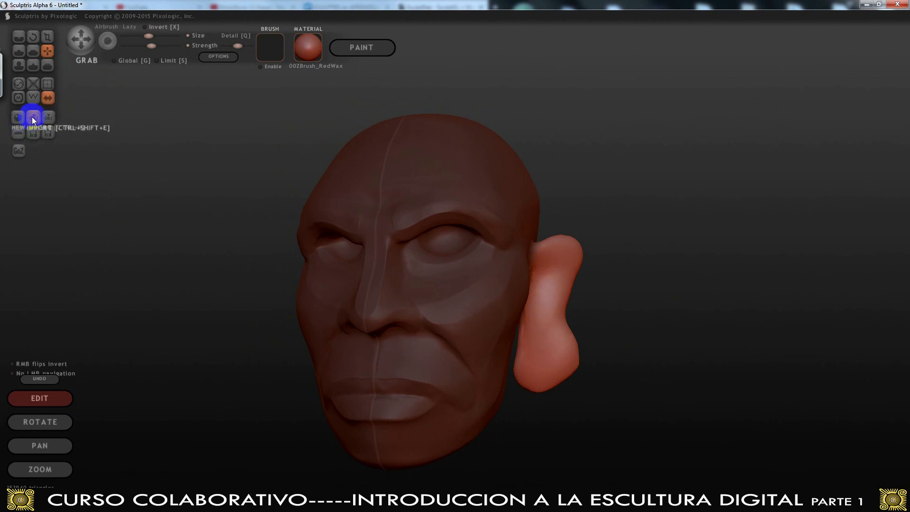
click(50, 133)
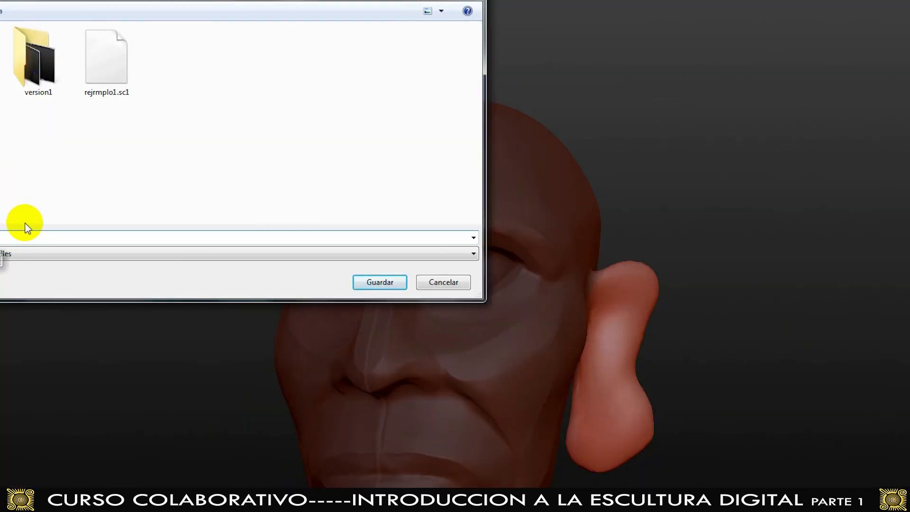
text(TUTORIUAL)
key(Return)
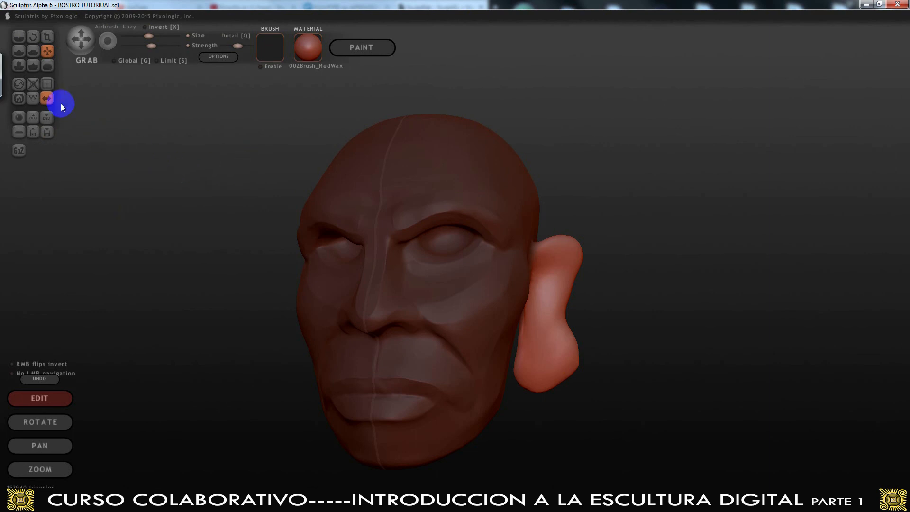